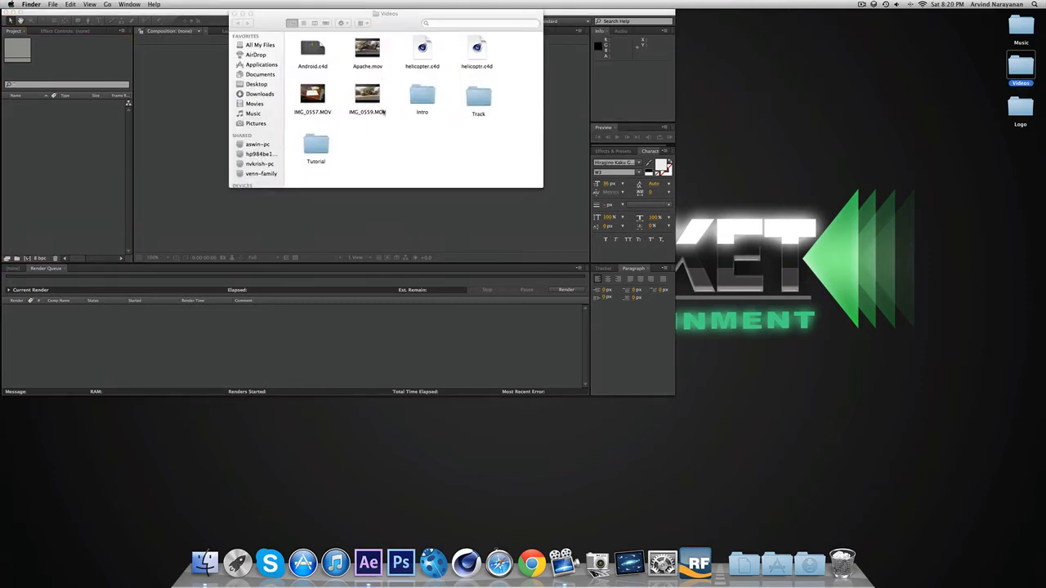
Play the raw footage IMG_0559.MOV full screen in QuickTime Player, and close it after viewing.
key(super+o)
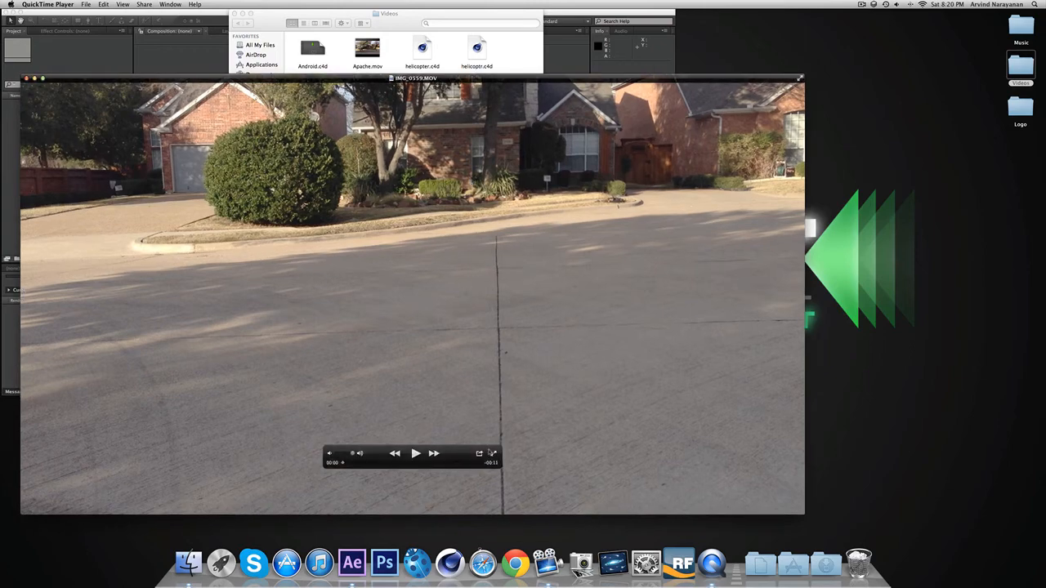
click(491, 453)
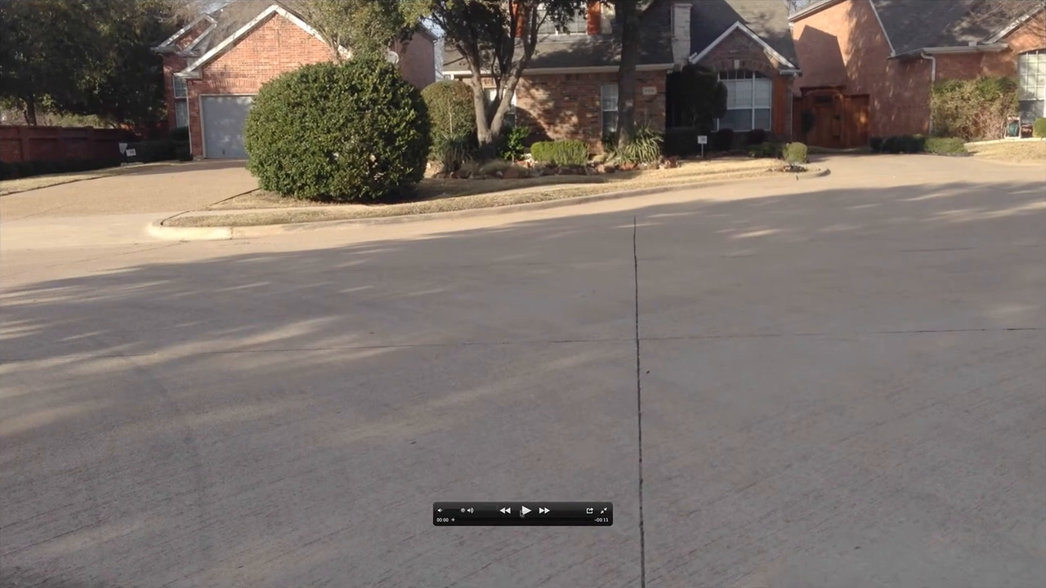
click(523, 511)
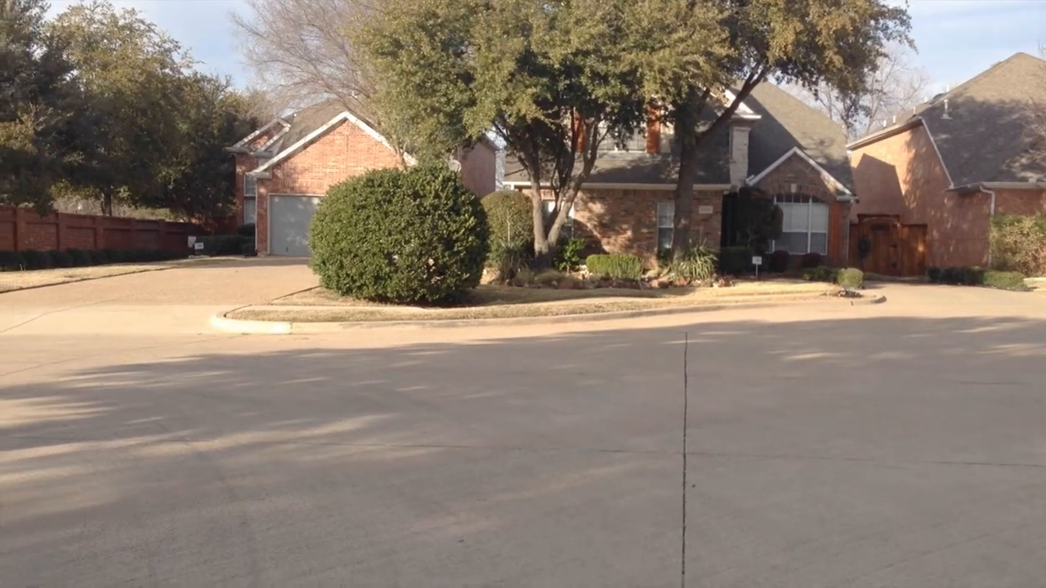
mouse_move(604, 524)
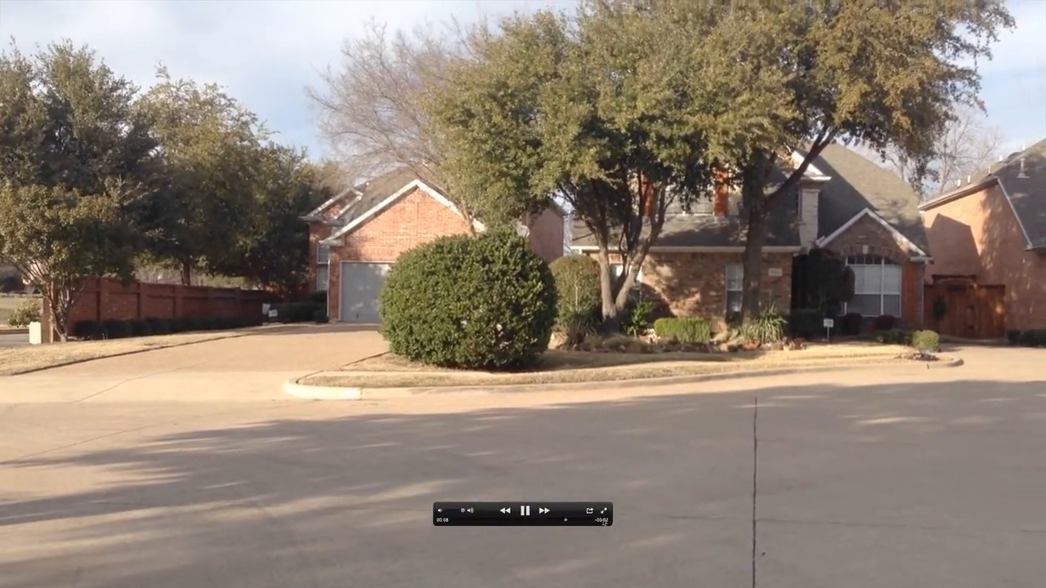
click(604, 511)
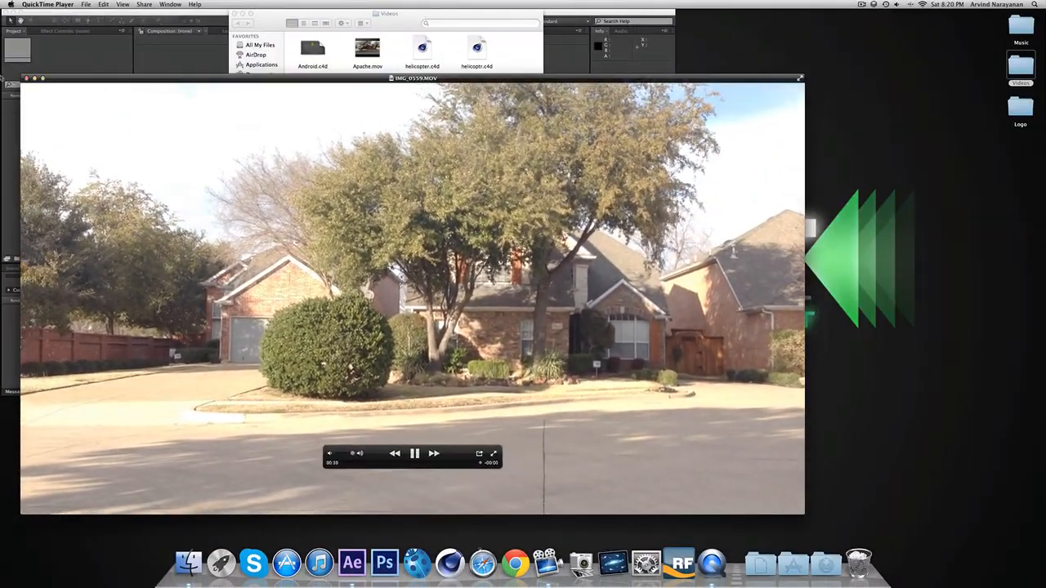
key(space)
click(26, 77)
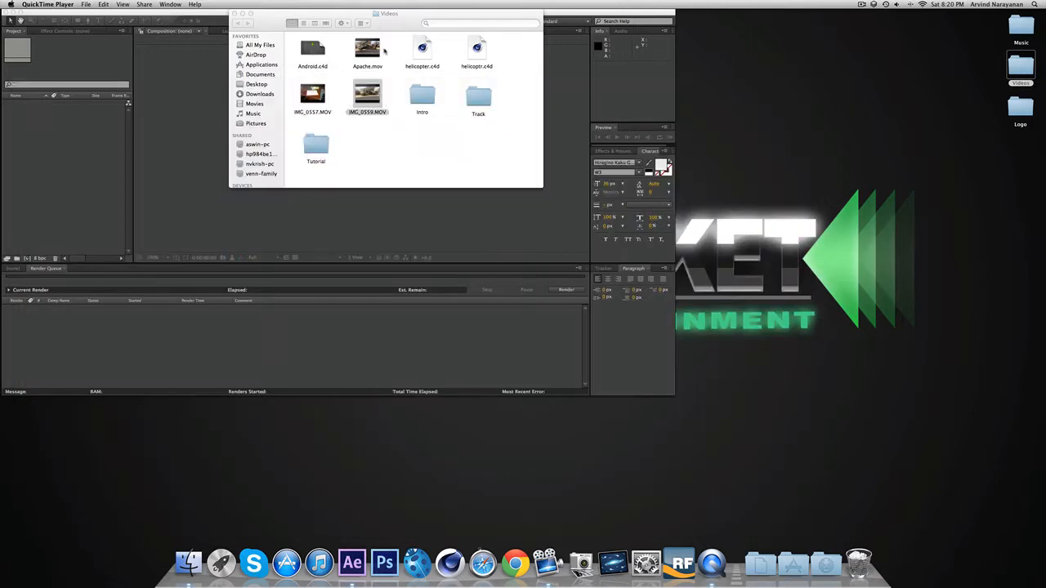
Play the finished helicopter composite Apache.mov full screen in QuickTime Player, and close it after viewing.
click(366, 49)
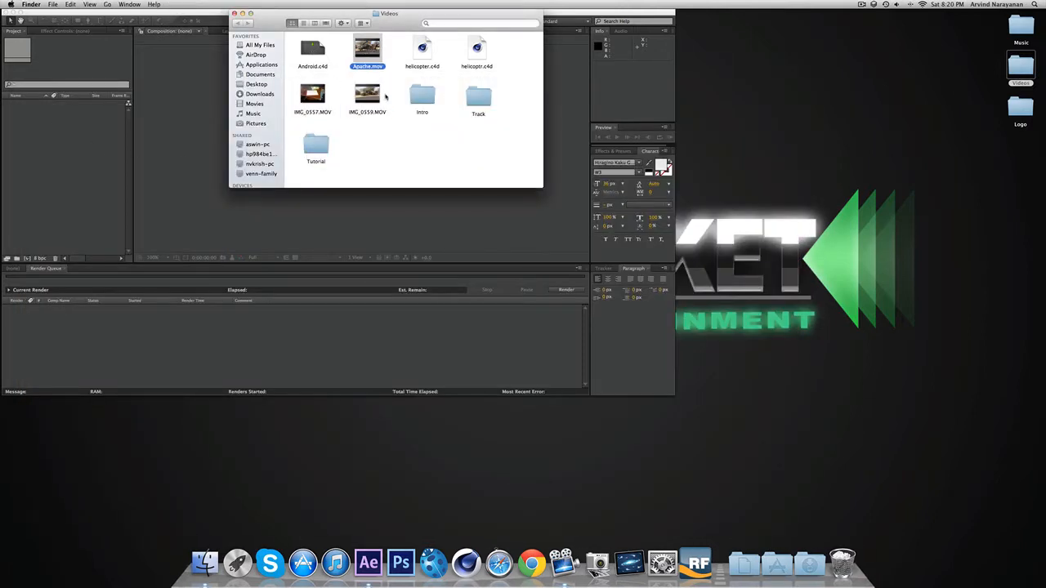
double_click(372, 50)
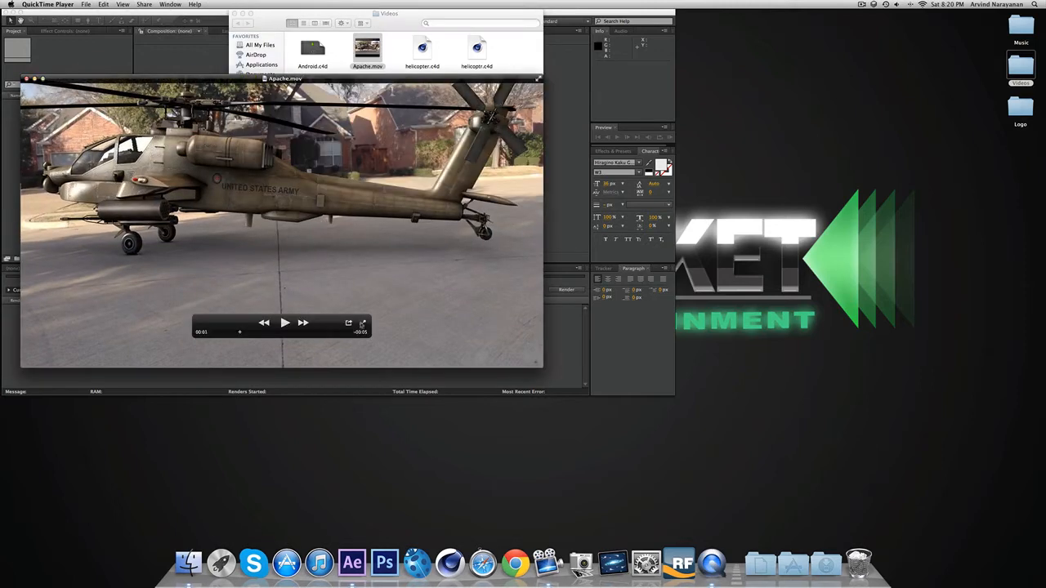
click(362, 324)
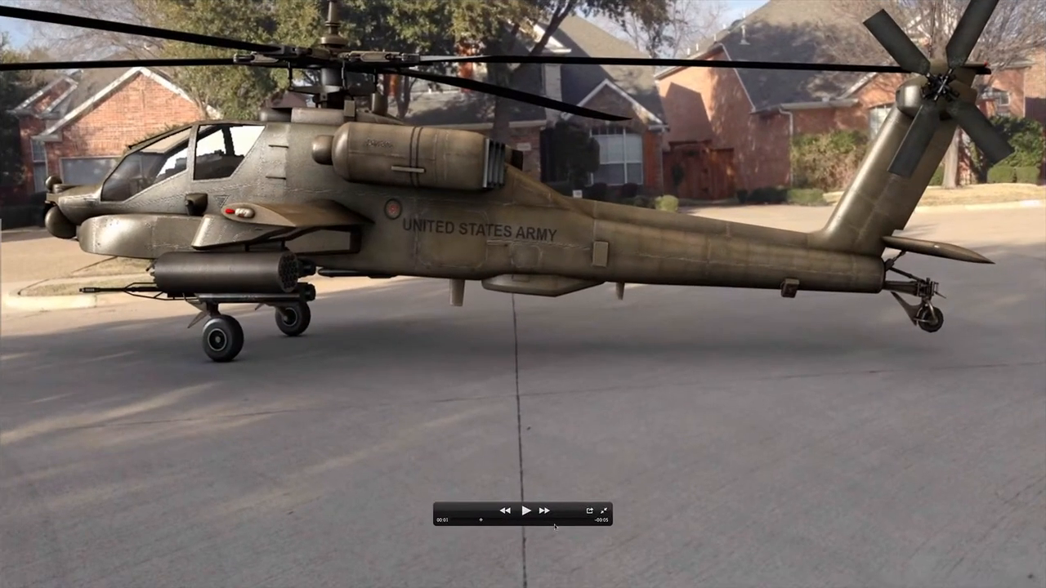
click(527, 511)
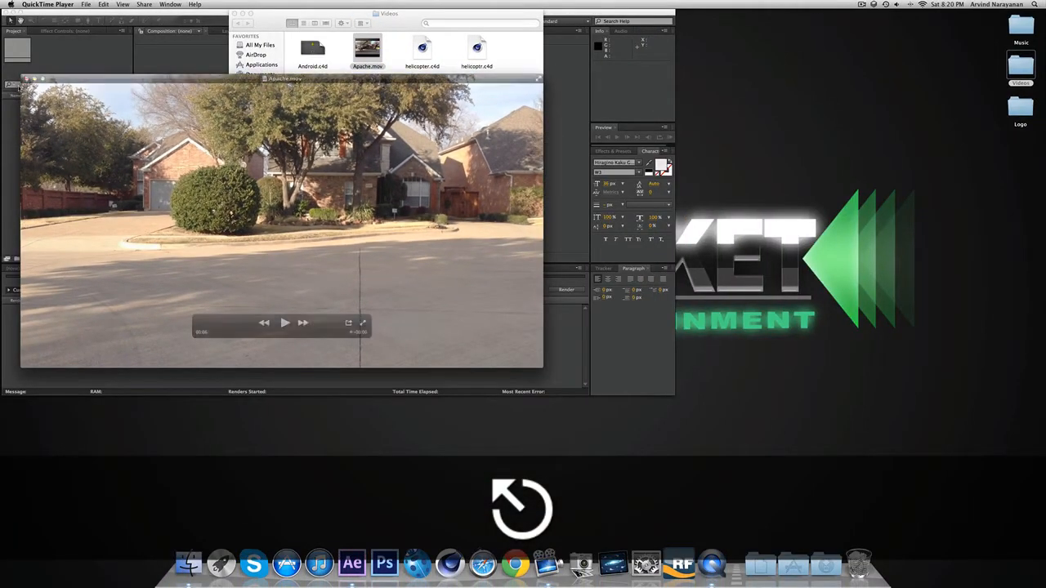
click(24, 78)
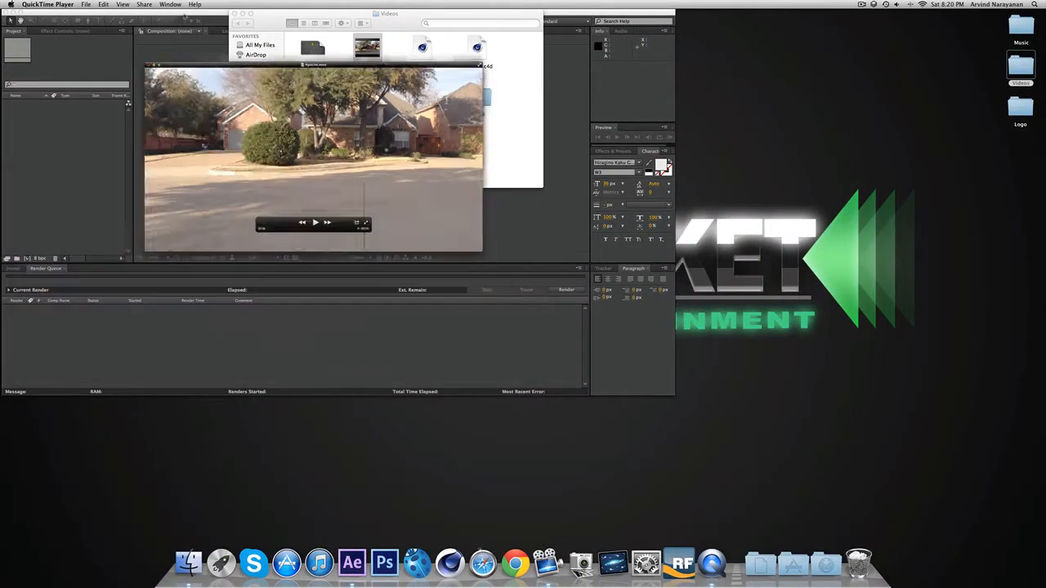
Import IMG_0559.MOV from the Videos folder into the After Effects project and create a composition from it.
drag(410, 29, 820, 209)
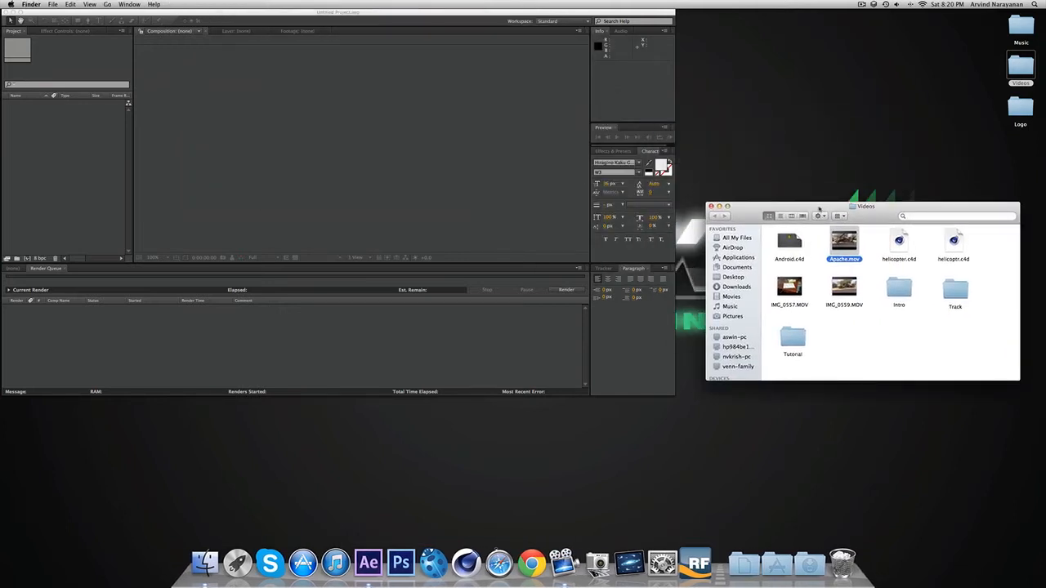
click(869, 250)
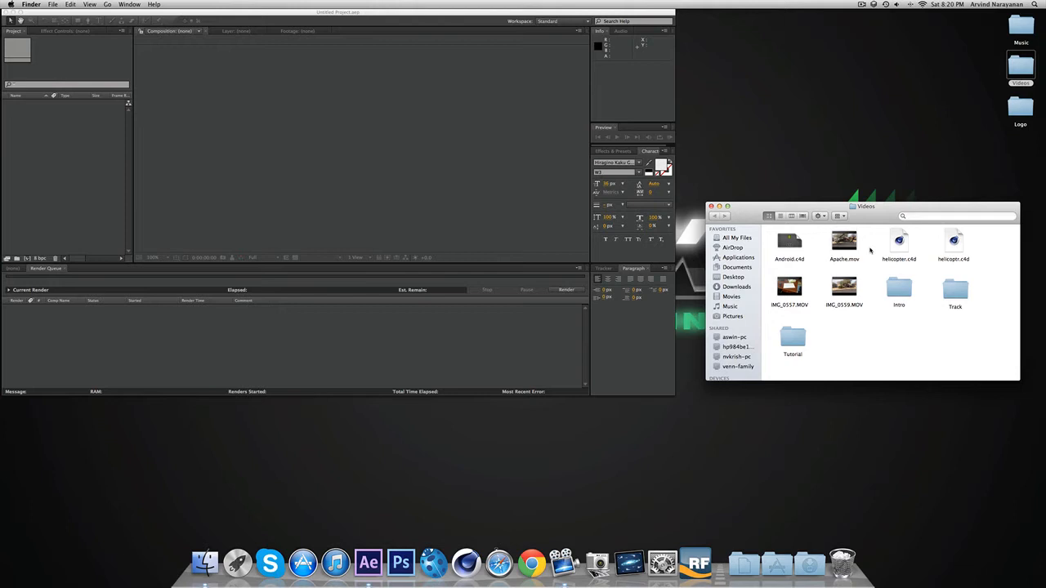
drag(870, 249, 857, 294)
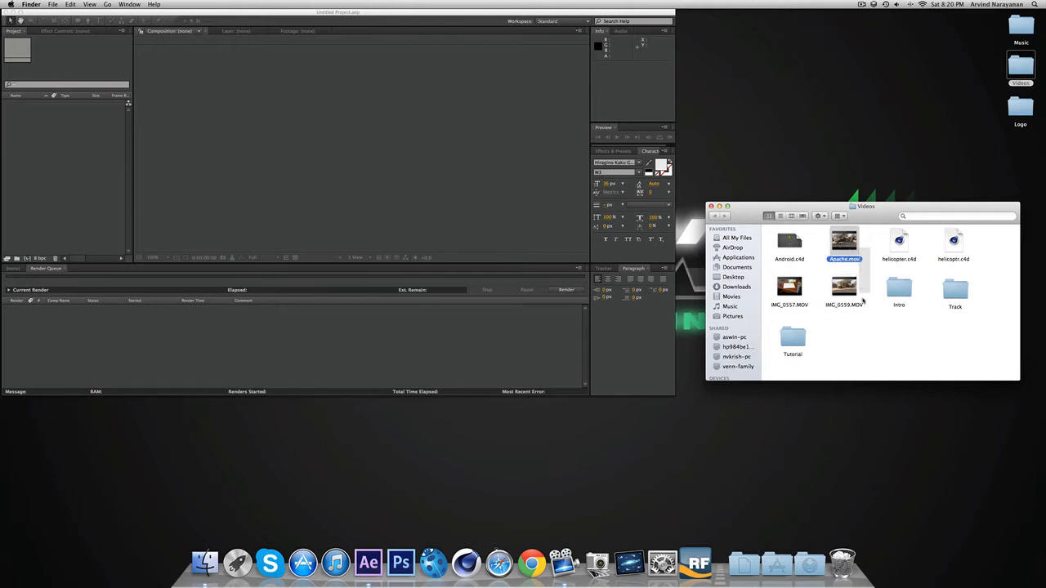
drag(867, 330, 114, 208)
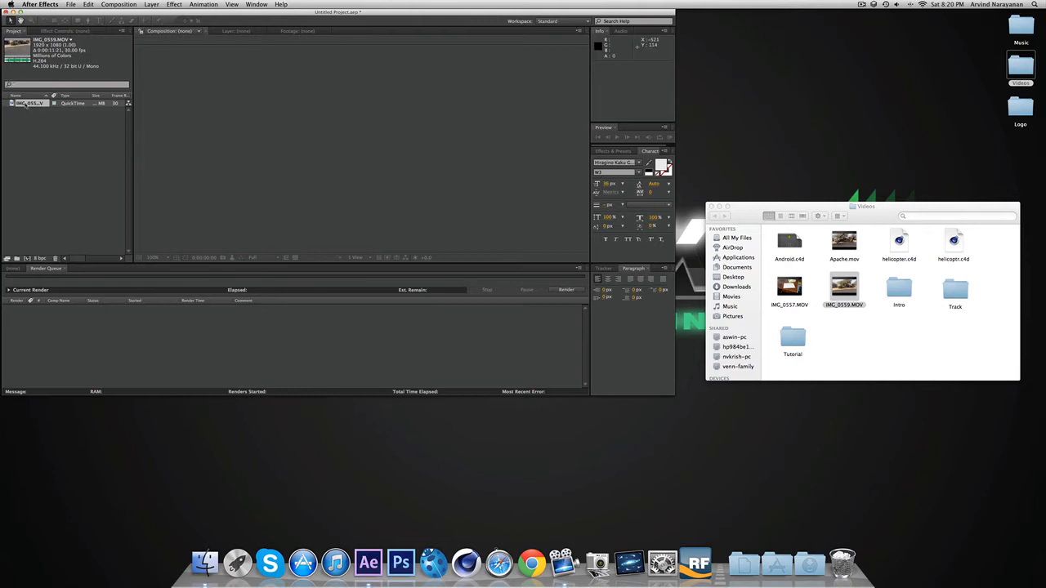
click(28, 104)
click(27, 259)
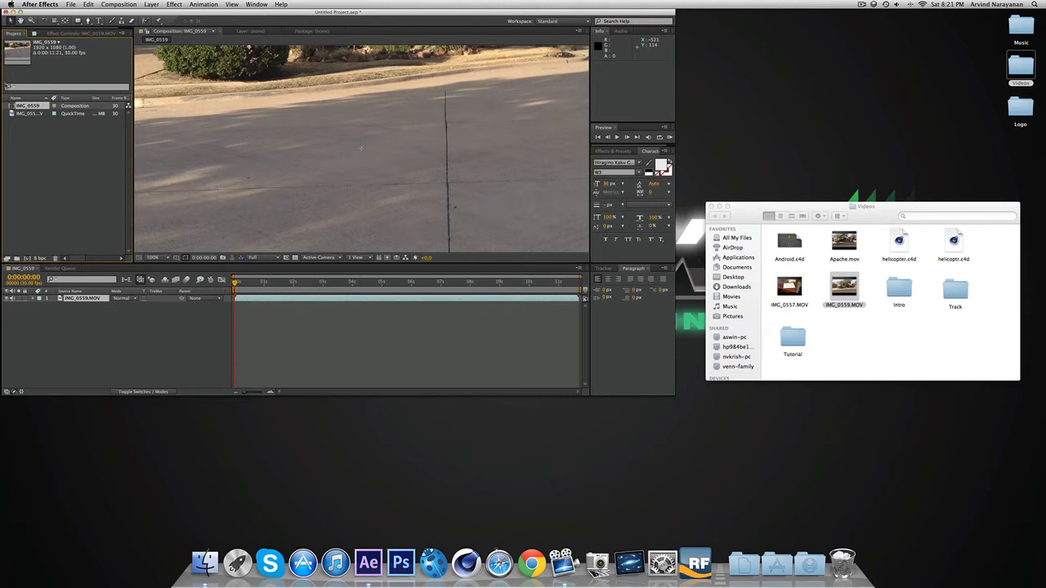
Check the frame rate of IMG_0559.MOV in its main Interpret Footage settings, and close them without changes.
right_click(35, 116)
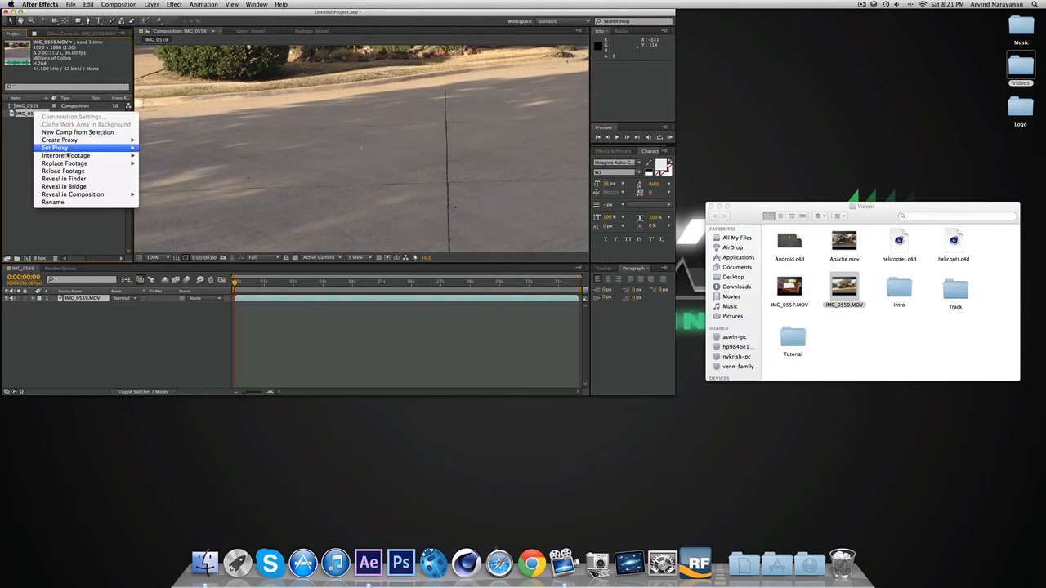
mouse_move(73, 150)
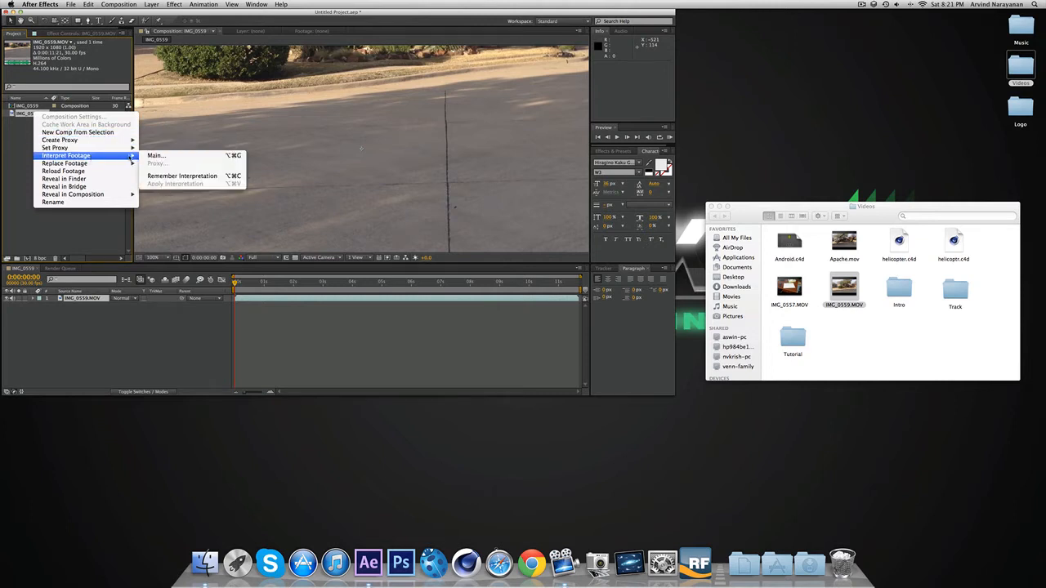
click(157, 156)
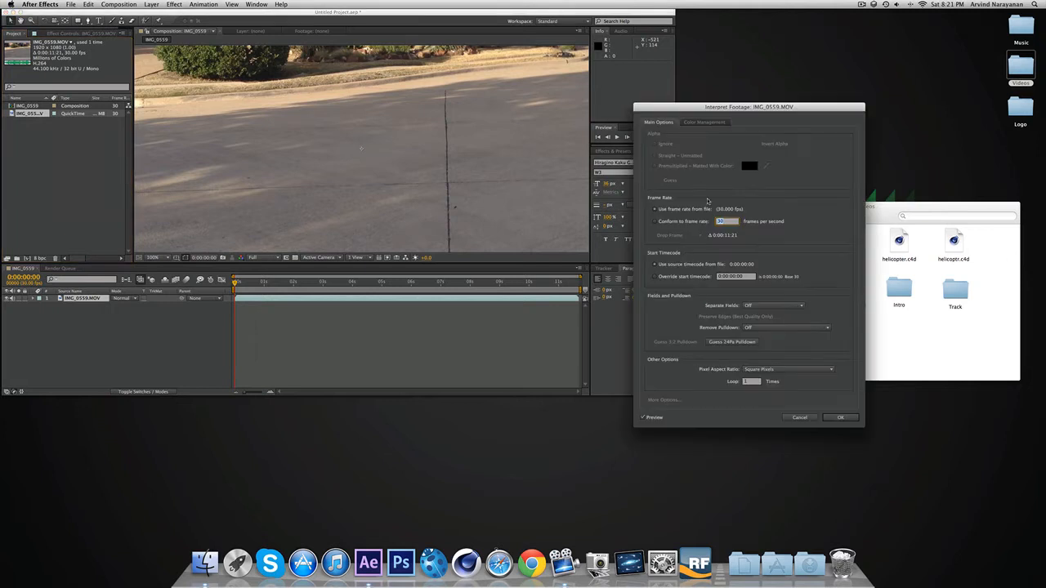
text(30)
click(722, 240)
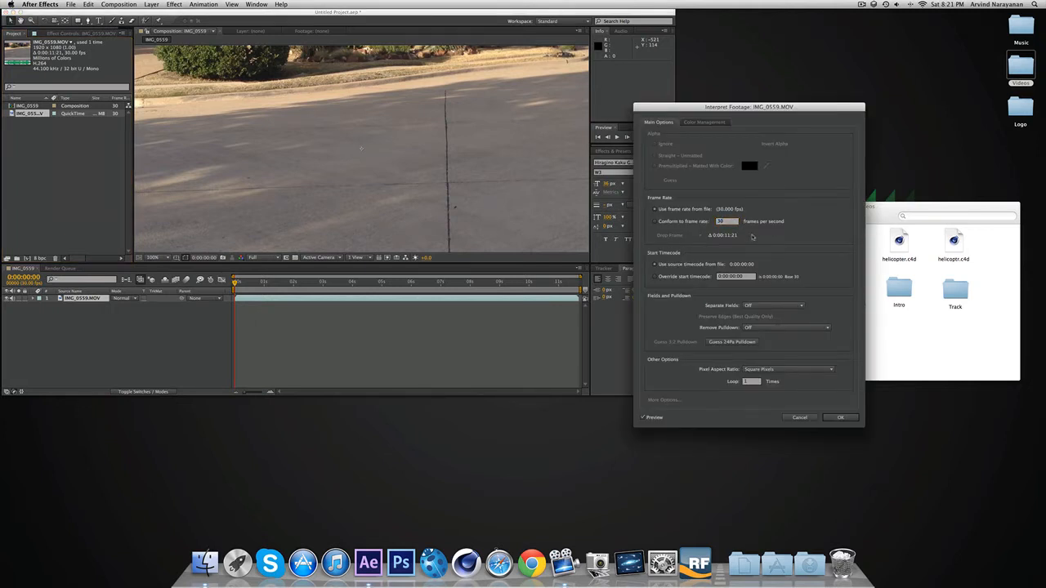
click(732, 222)
click(809, 418)
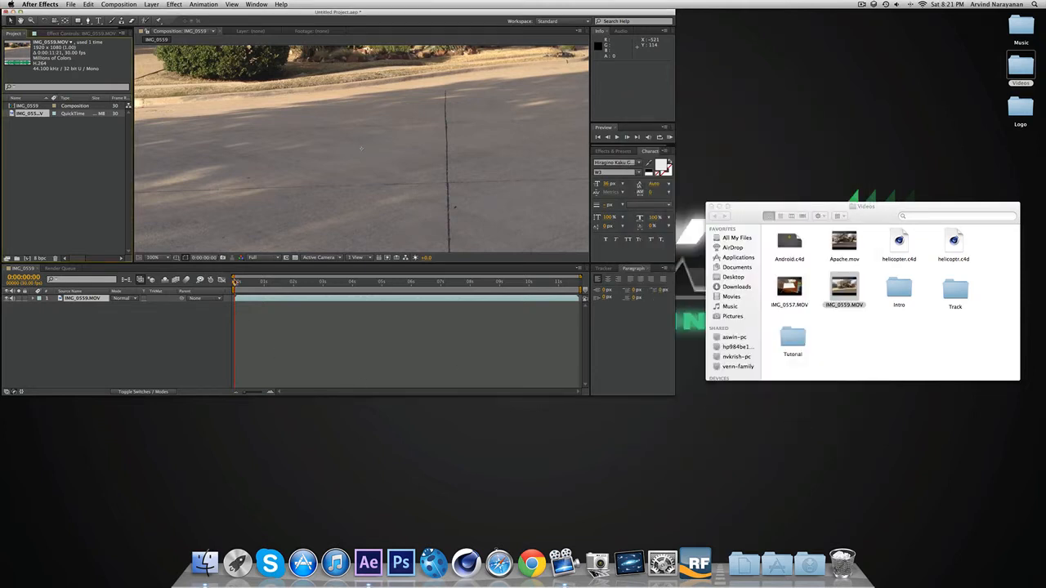
scroll(292, 226, down, 4)
scroll(291, 227, up, 3)
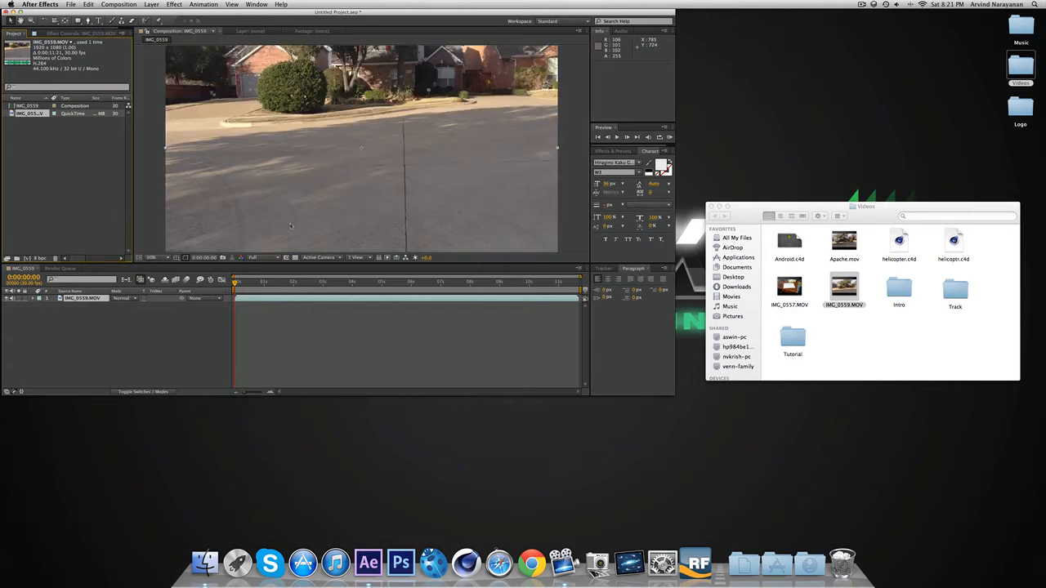
click(129, 5)
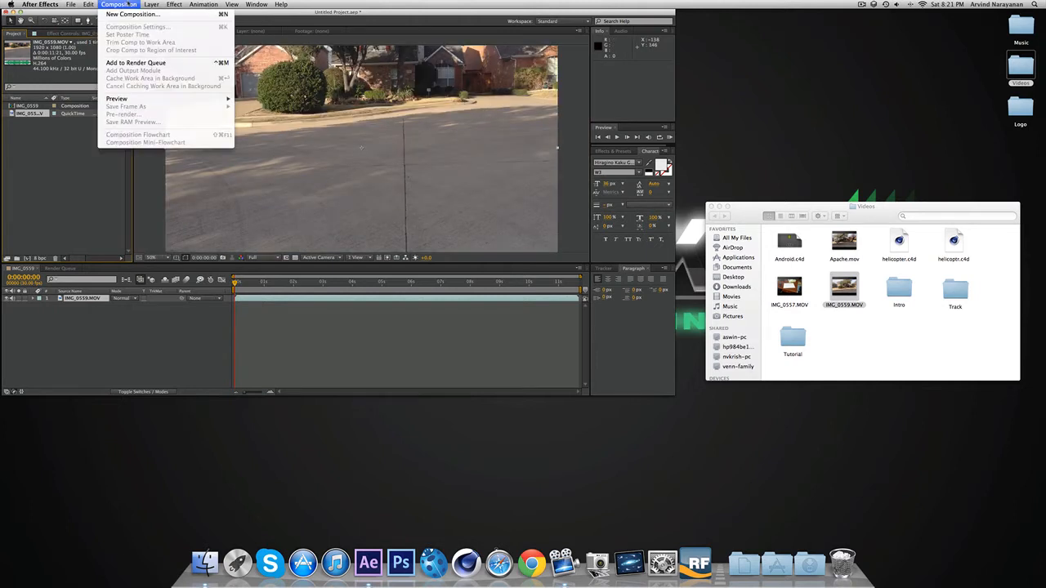
click(99, 384)
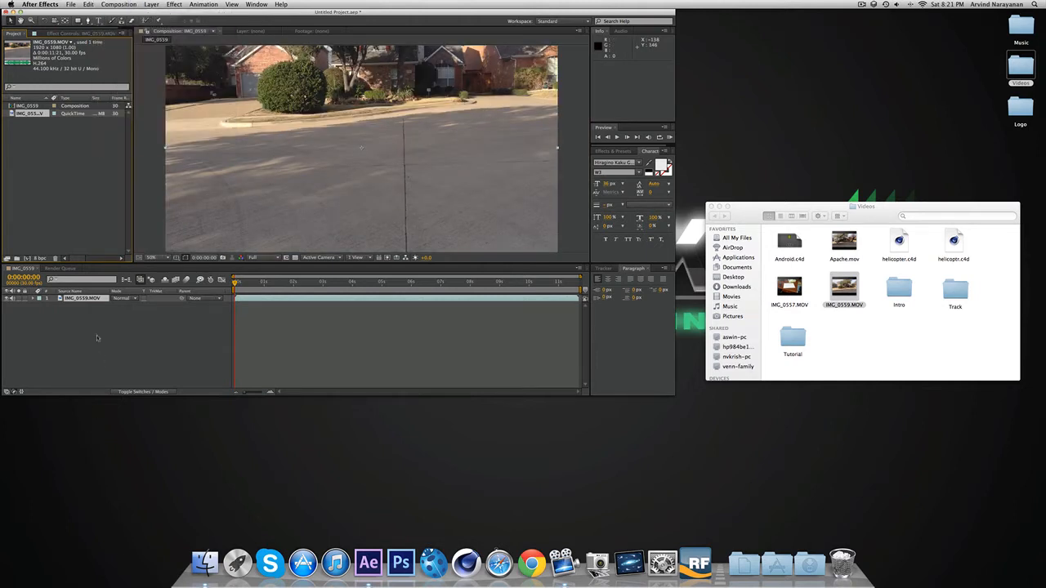
click(121, 4)
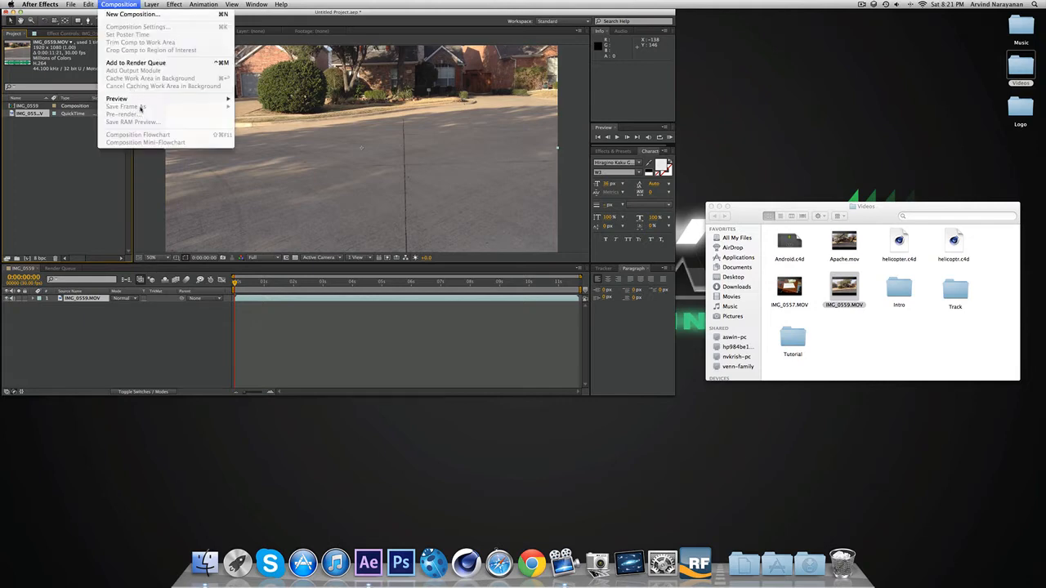
mouse_move(151, 4)
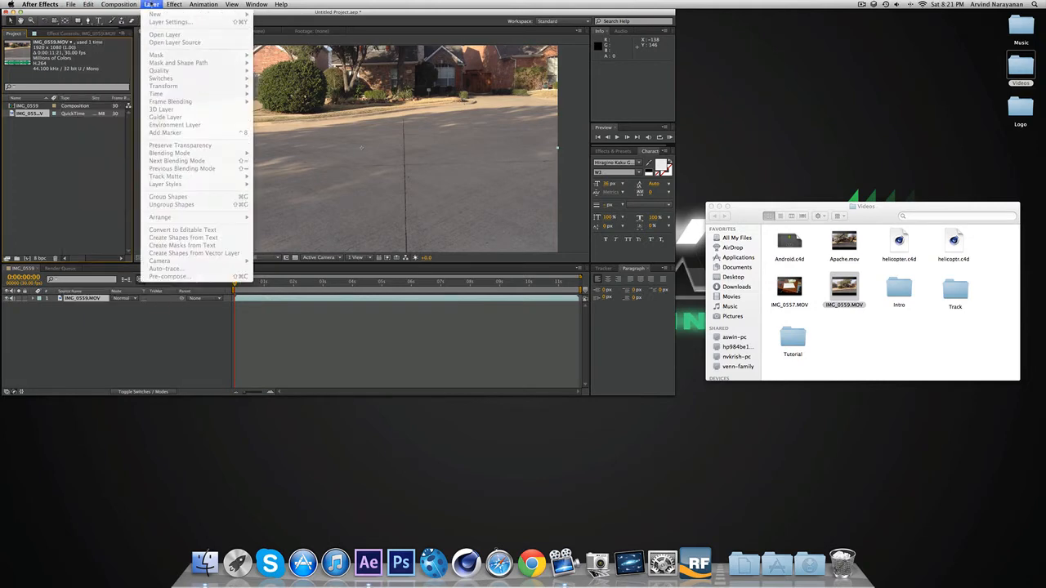
click(32, 365)
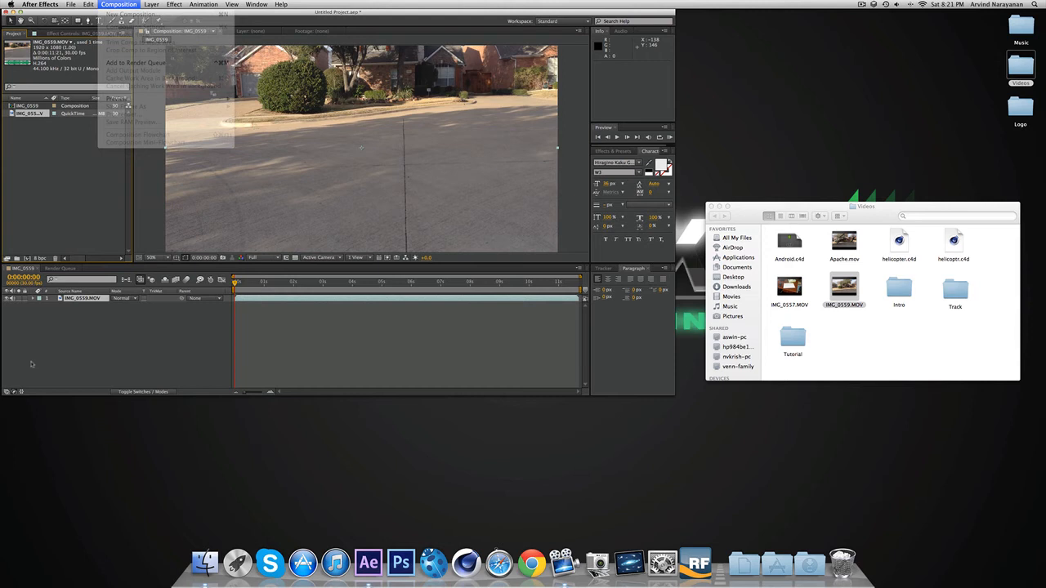
Make the IMG_0559 timeline active and queue a pre-render of the composition.
double_click(71, 299)
click(52, 216)
click(63, 320)
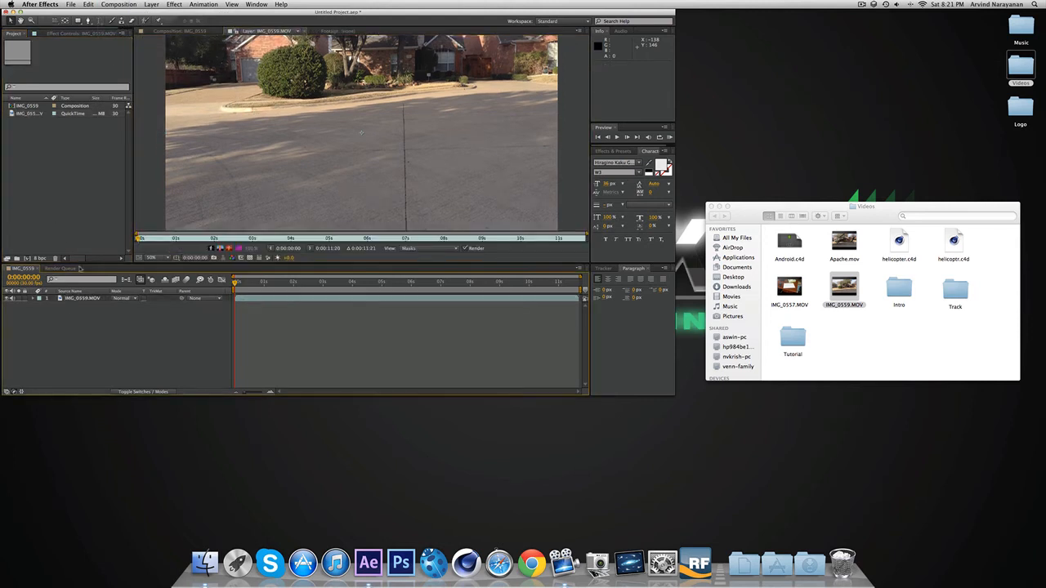
click(129, 5)
click(128, 5)
click(128, 5)
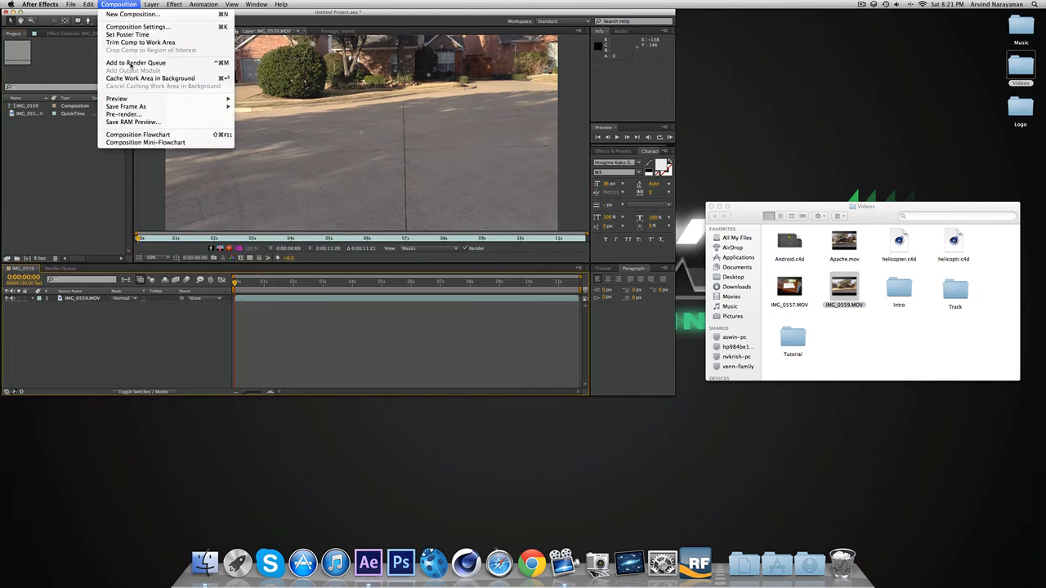
click(134, 119)
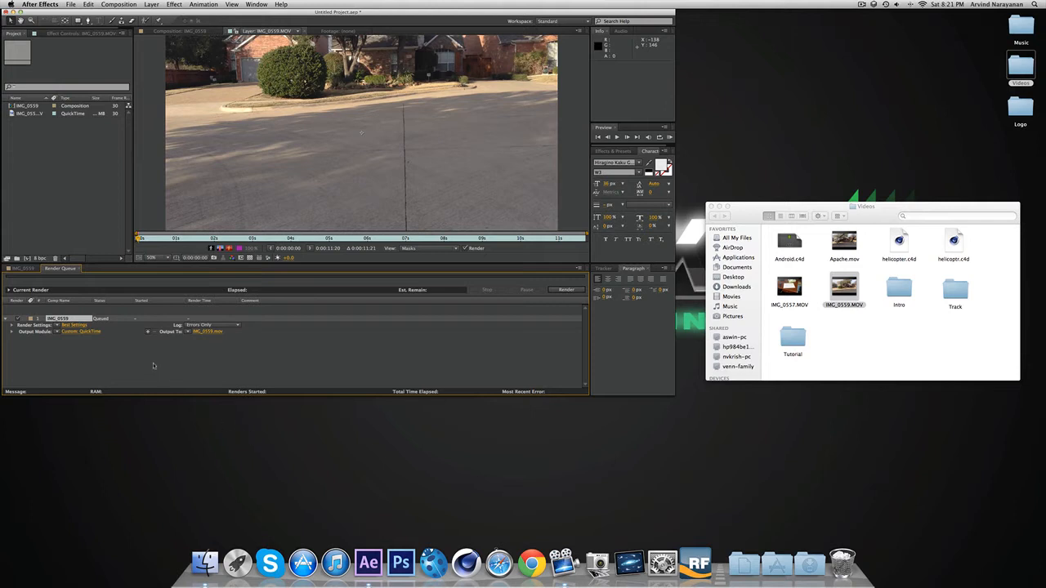
Set the output module format of the queued IMG_0559 render to JPEG Sequence and accept the settings.
click(99, 340)
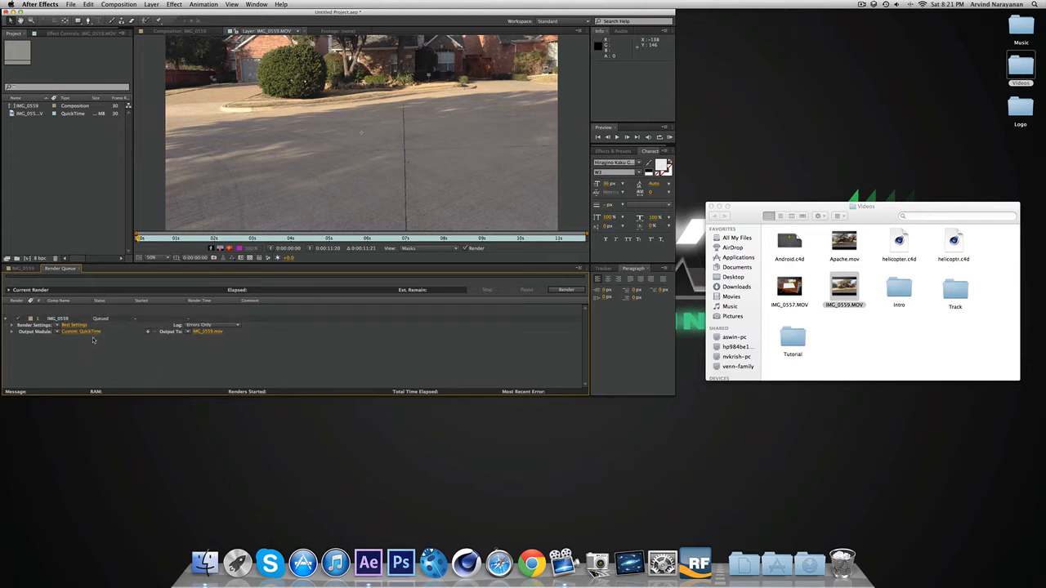
click(91, 332)
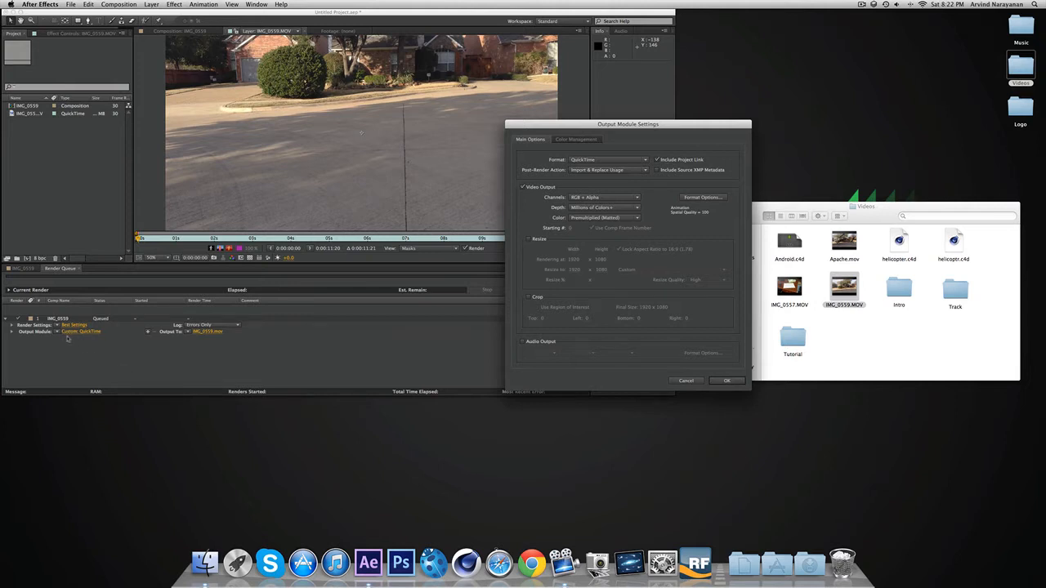
click(600, 160)
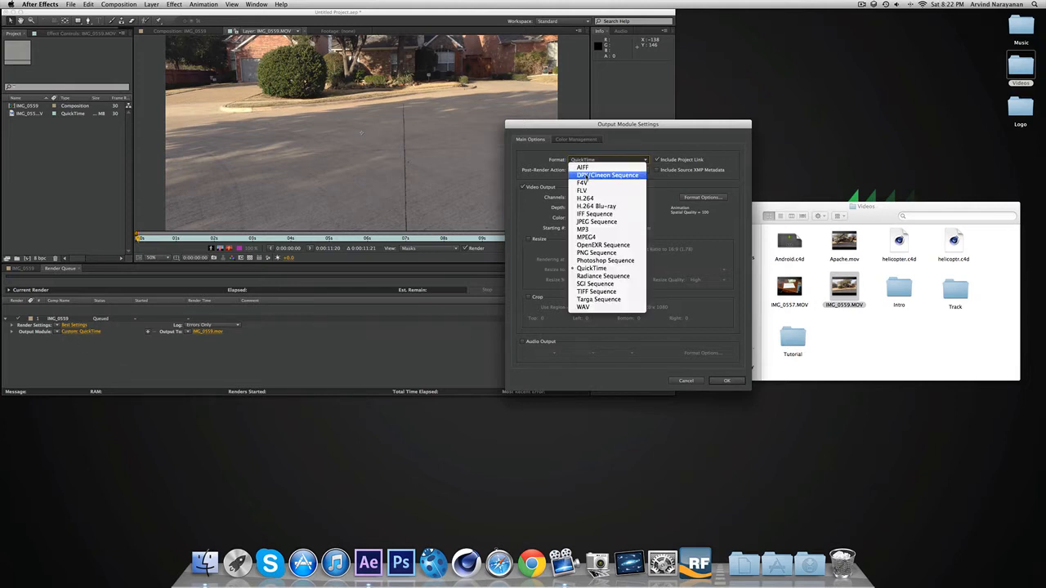
click(594, 223)
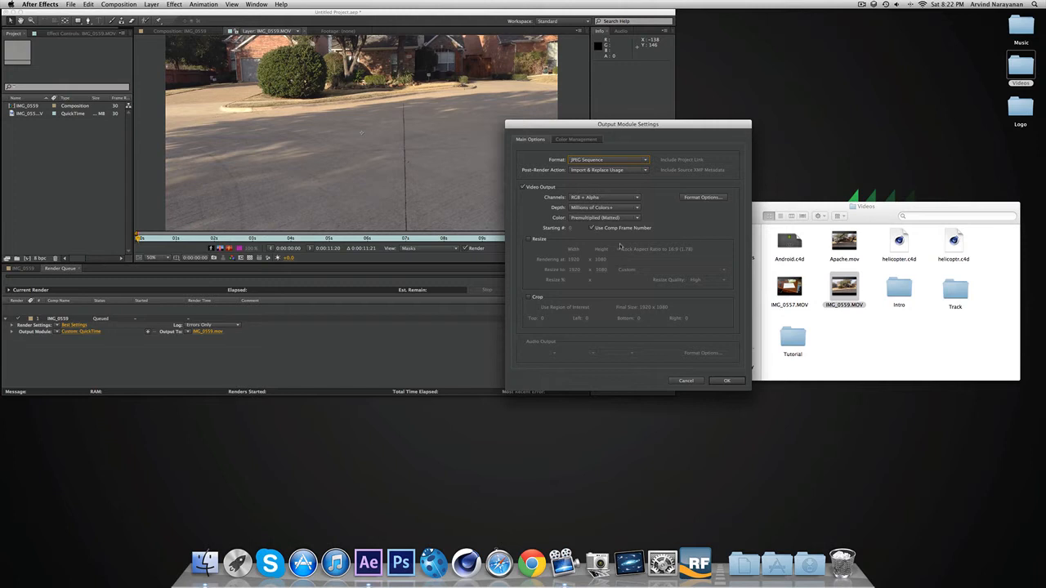
click(728, 382)
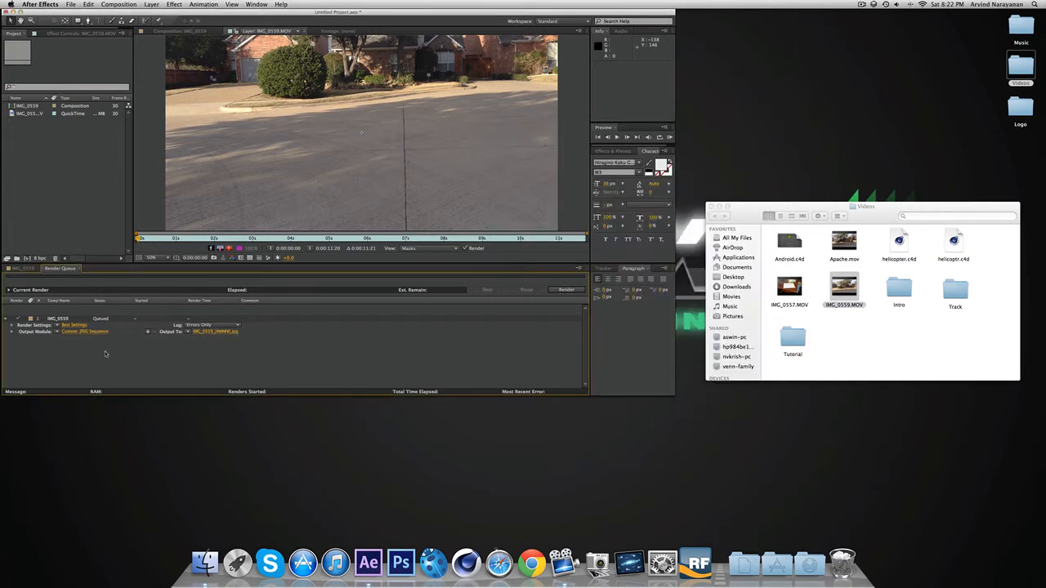
Choose the Desktop as the output location for the queued IMG_0559 JPEG sequence.
click(213, 332)
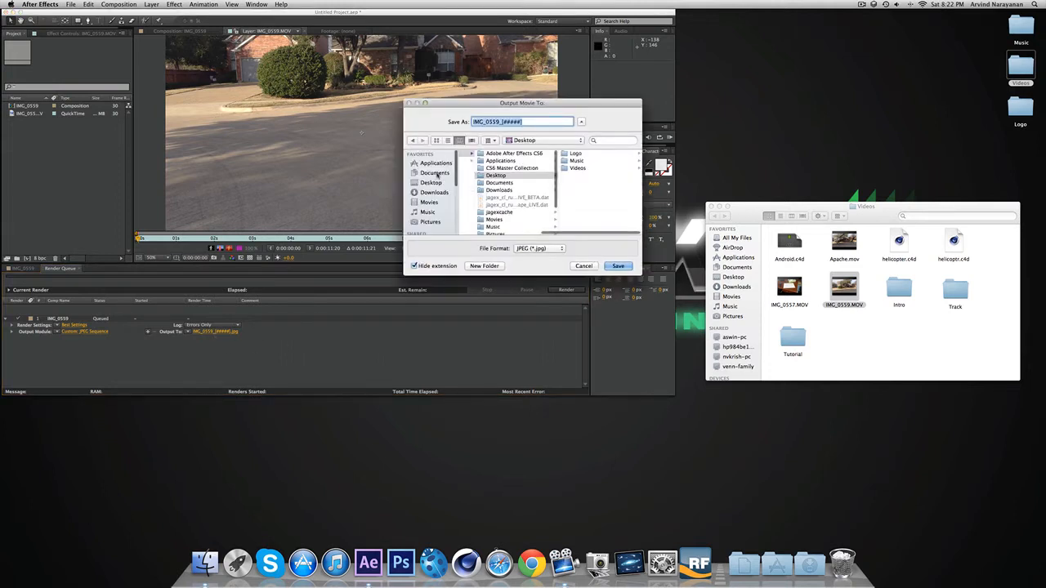
click(433, 183)
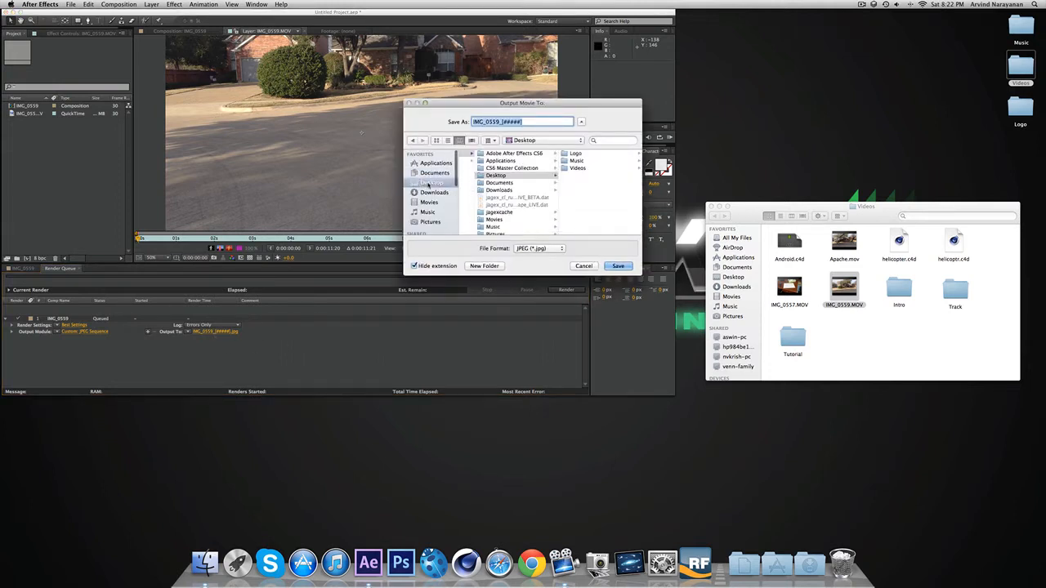
key(Return)
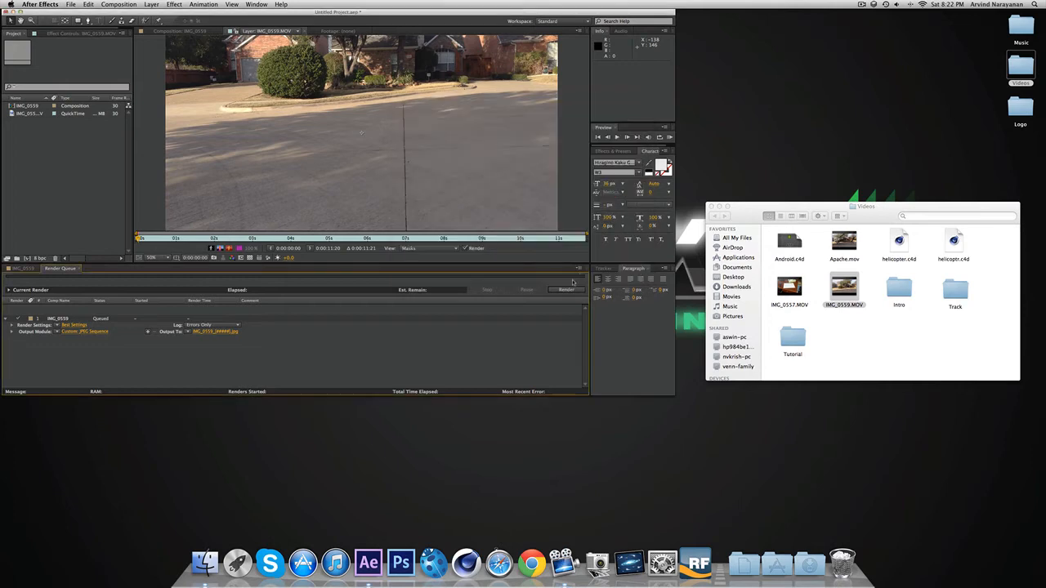
Close the After Effects project without saving its changes.
click(6, 12)
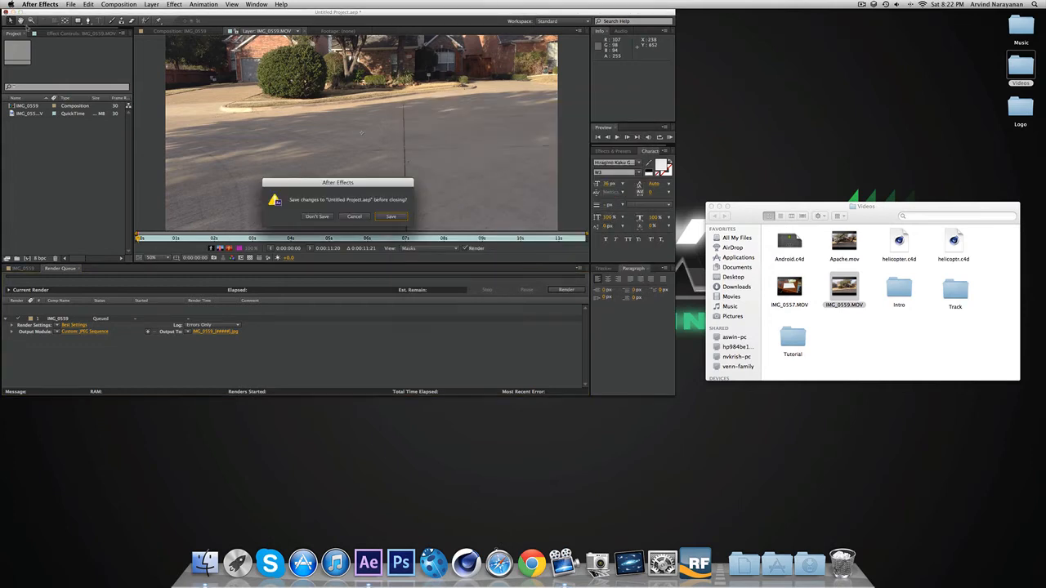
click(317, 216)
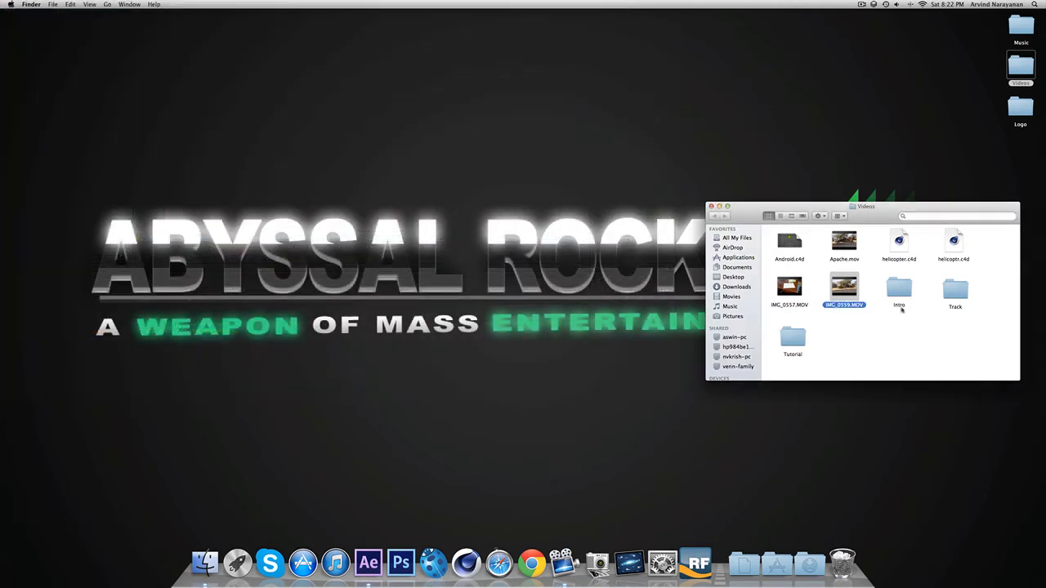
Open the Track folder inside Videos and look through the rendered IMG_0559 JPEG frames.
drag(873, 209, 450, 104)
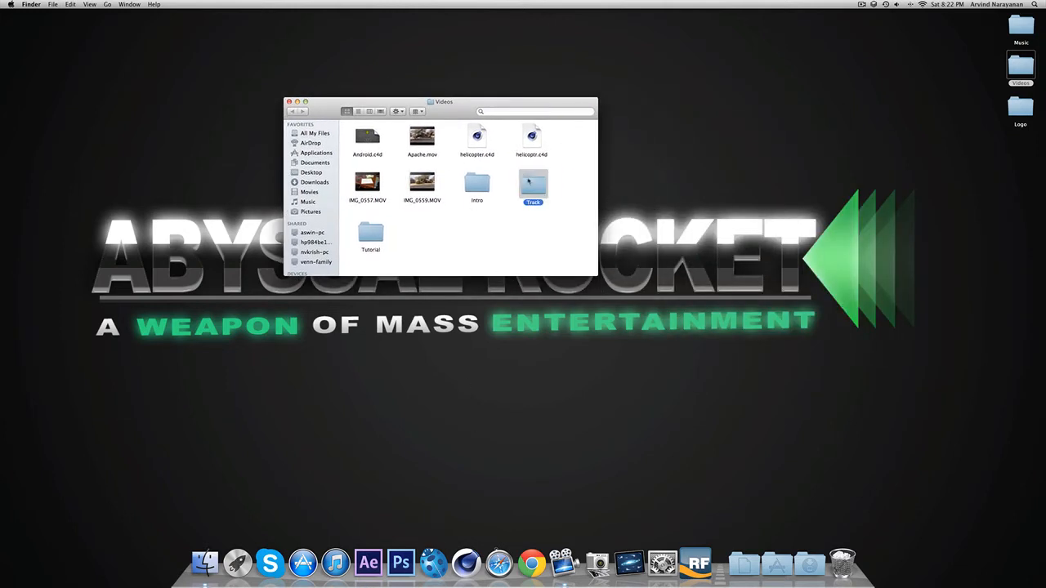
double_click(533, 184)
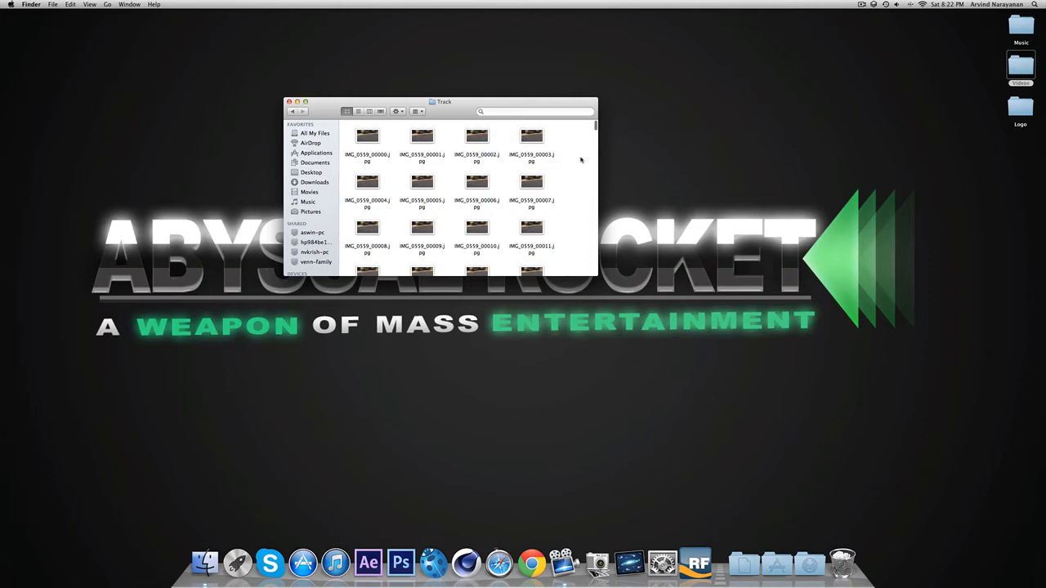
drag(581, 159, 563, 181)
scroll(575, 143, down, 20)
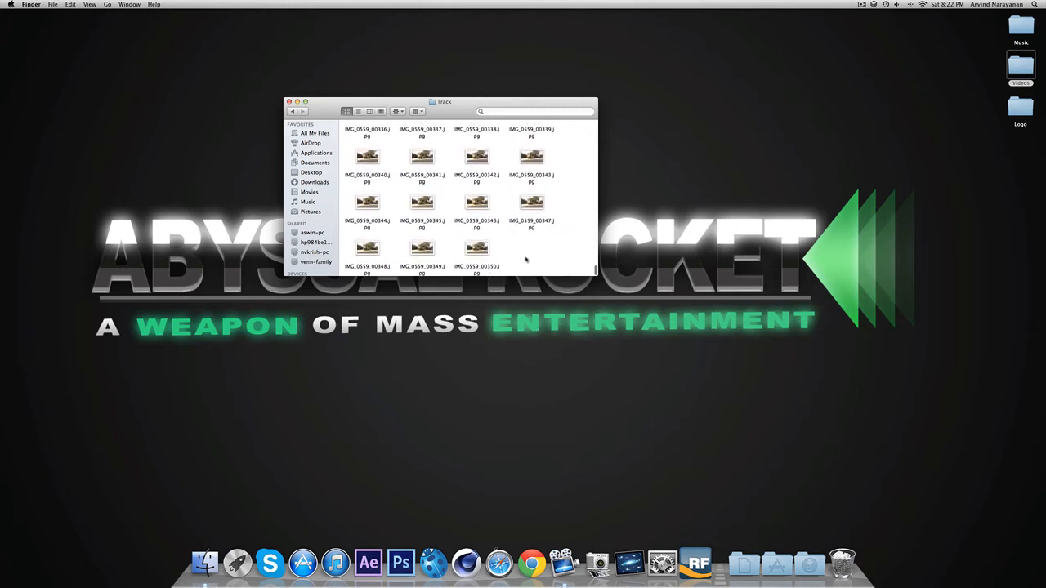
scroll(526, 260, up, 20)
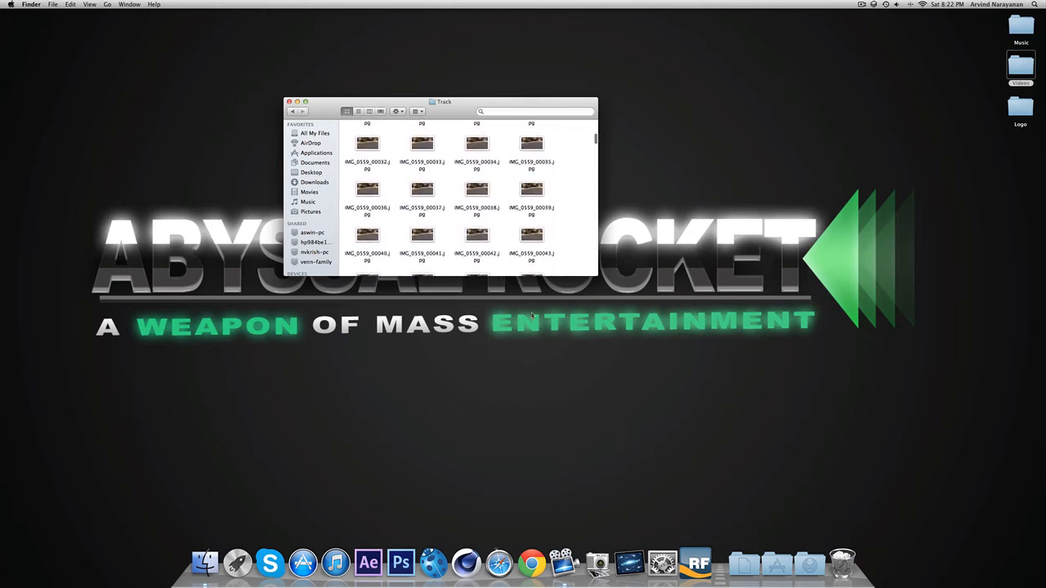
Search the computer for "bo" and launch boujou.
key(super+space)
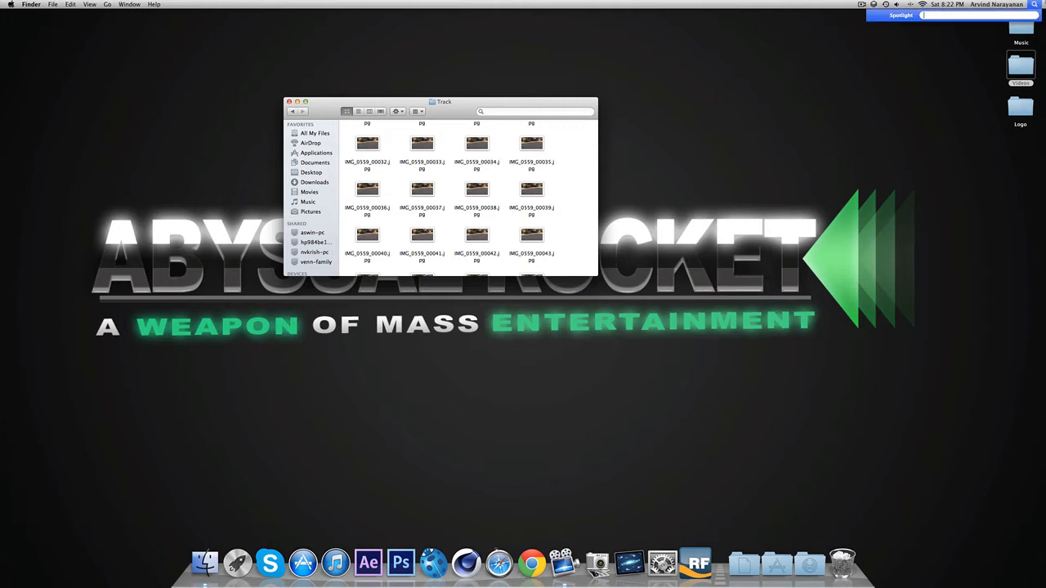
text(bo)
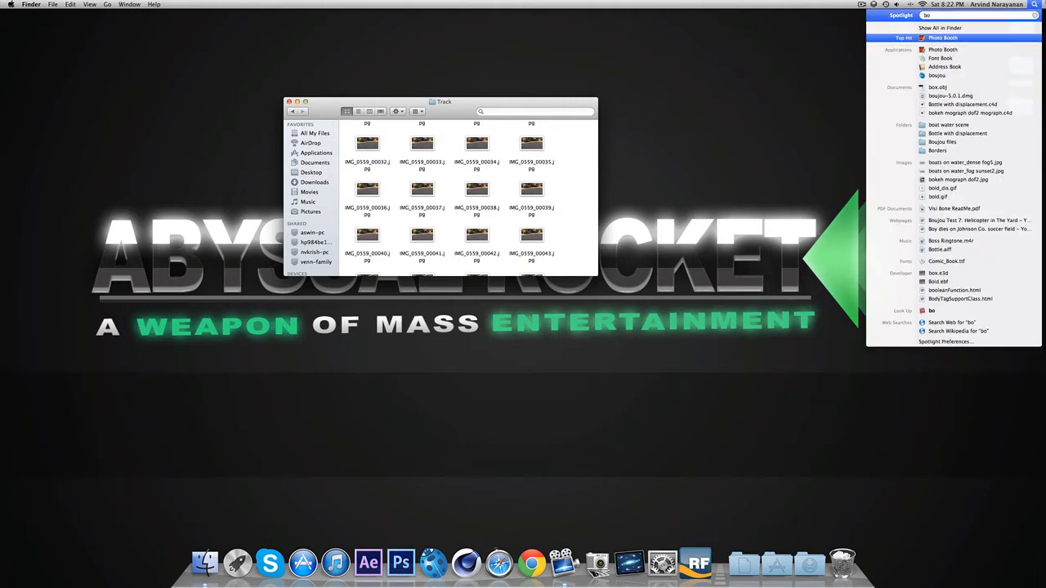
key(Down)
key(Down)
key(Down)
key(Down)
key(Return)
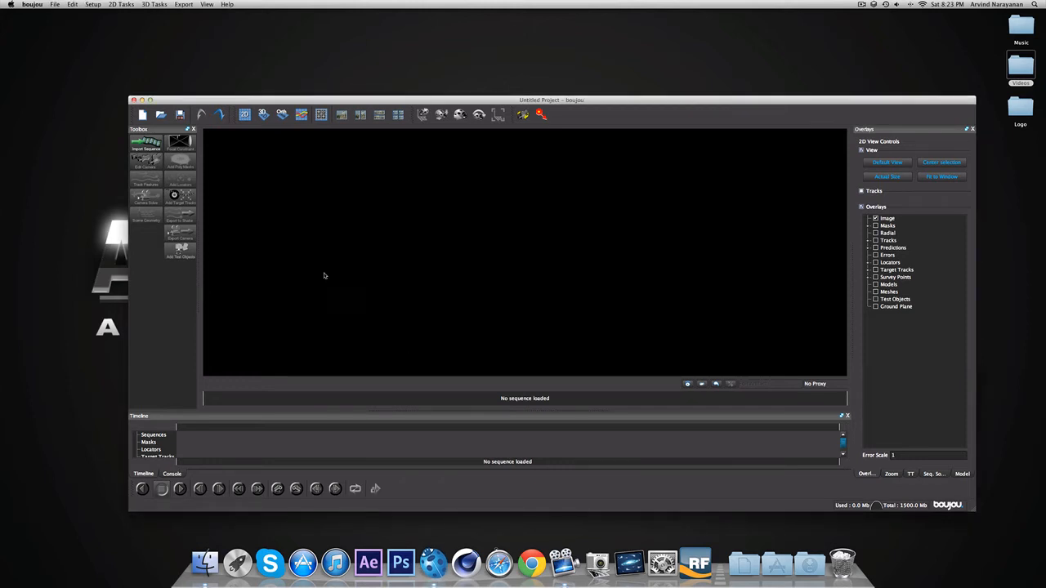
Start a sequence import and load the JPEG sequence from IMG_0559_00000.jpg in the Desktop's Videos/Track folder.
click(146, 143)
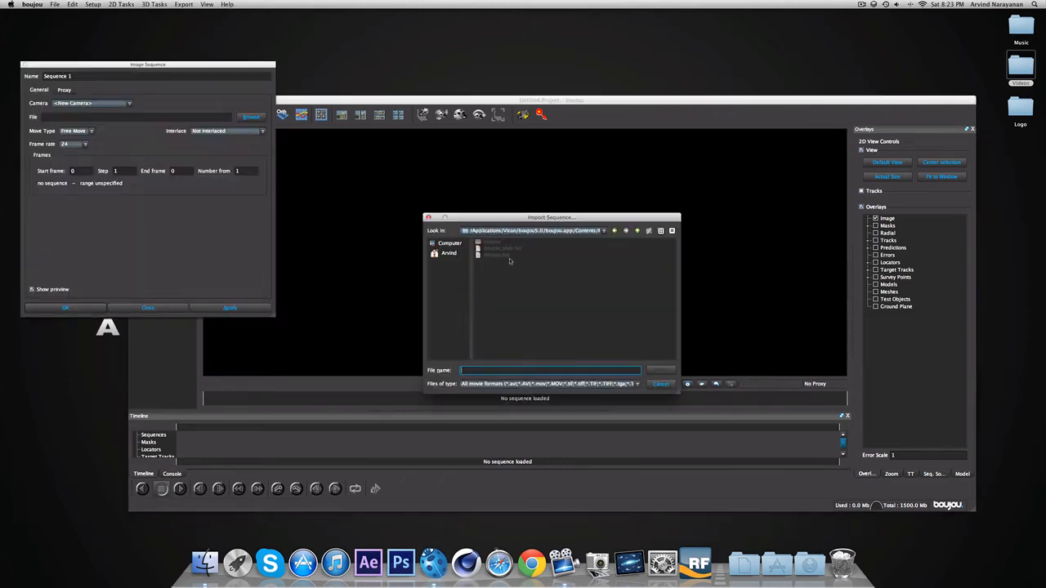
click(451, 255)
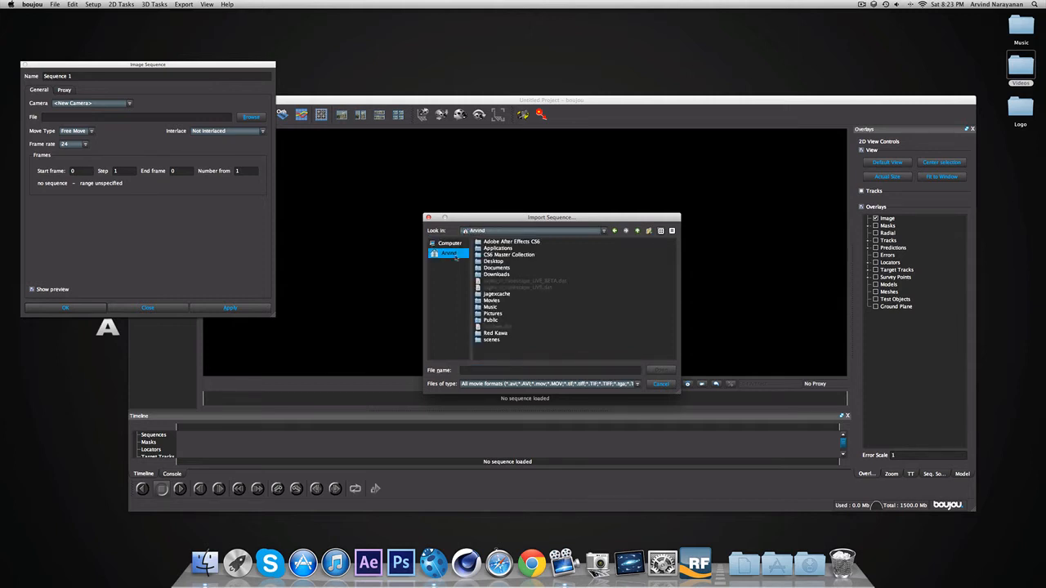
double_click(497, 261)
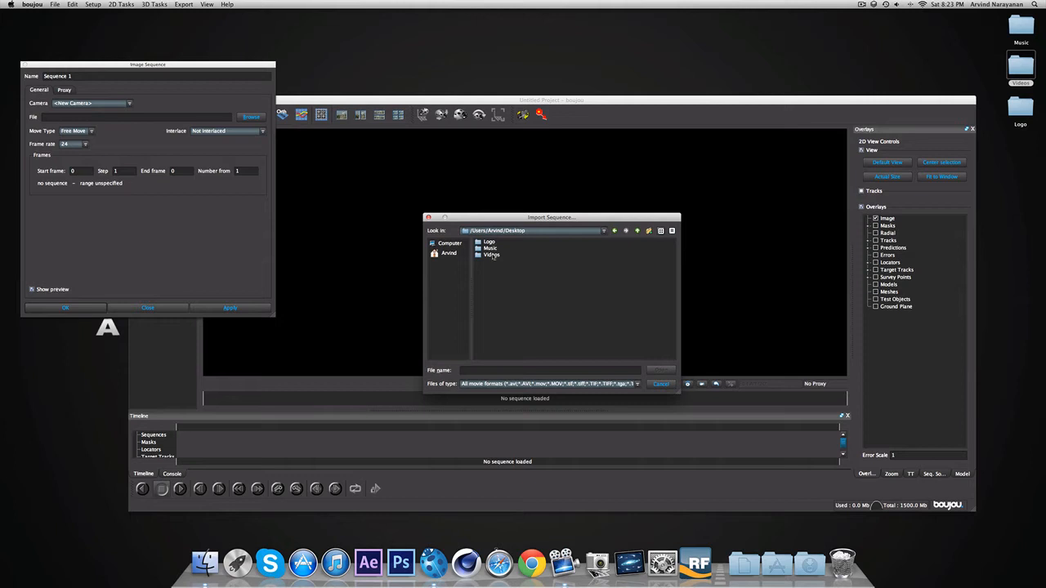
double_click(493, 255)
click(492, 288)
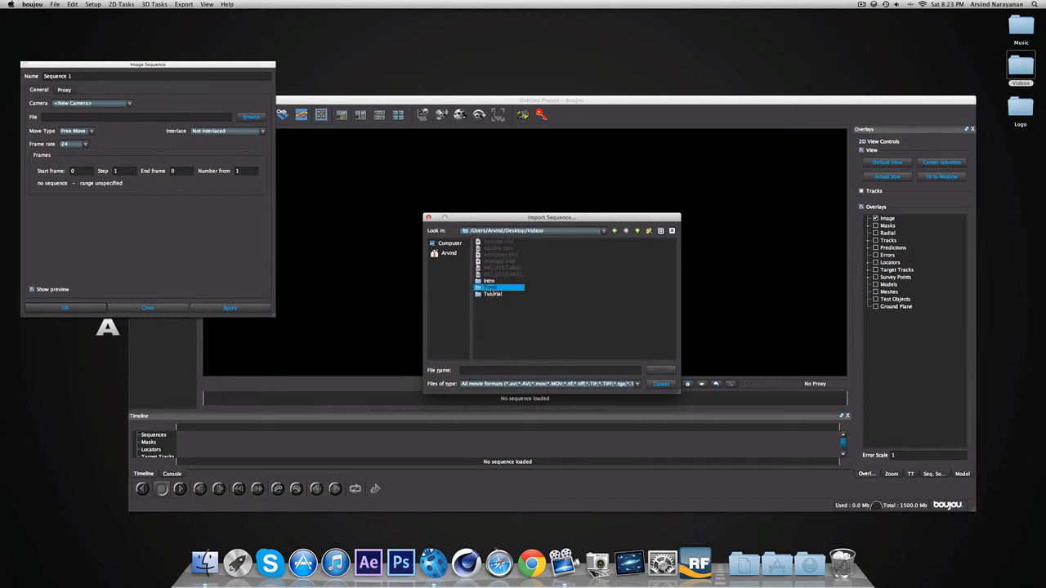
double_click(492, 286)
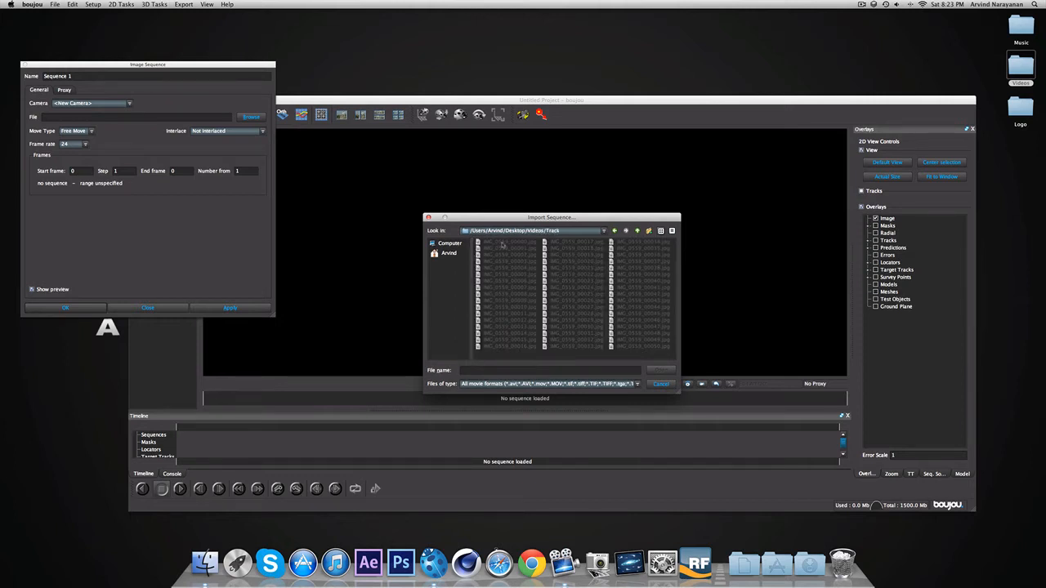
click(502, 244)
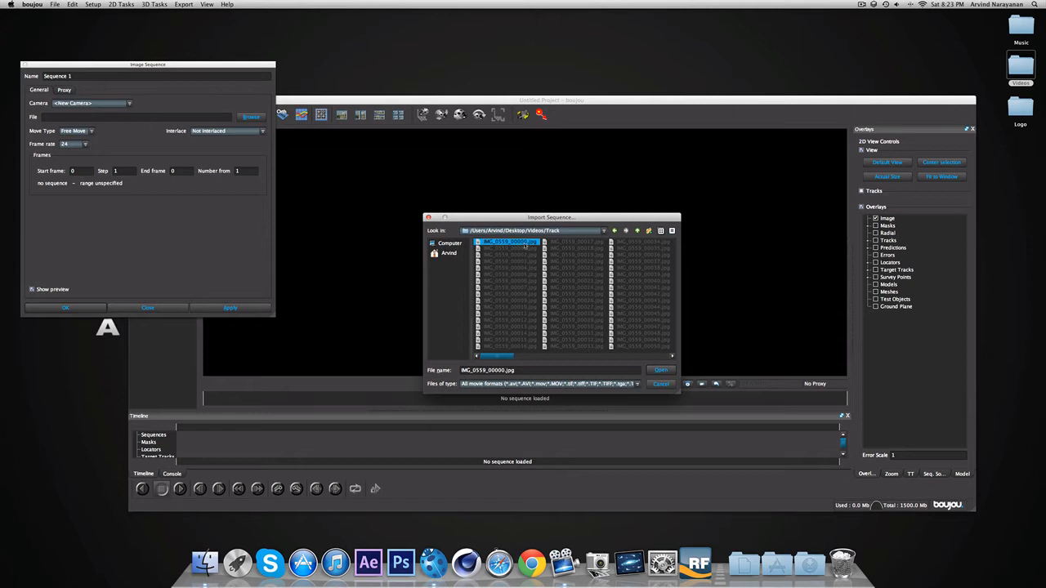
click(658, 372)
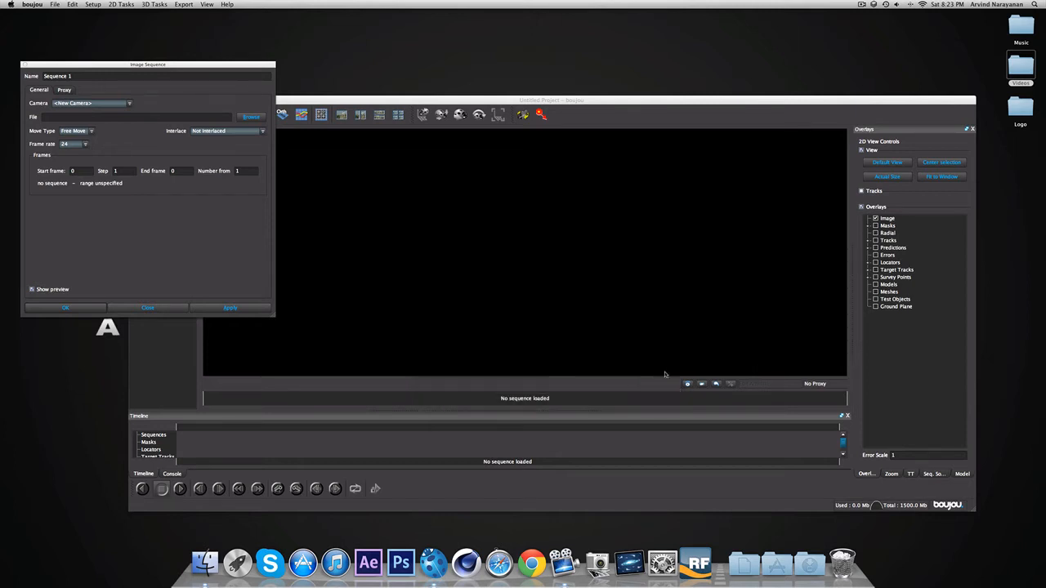
Set the frame rate of Sequence 1 to 29.97 and apply the import settings.
click(84, 144)
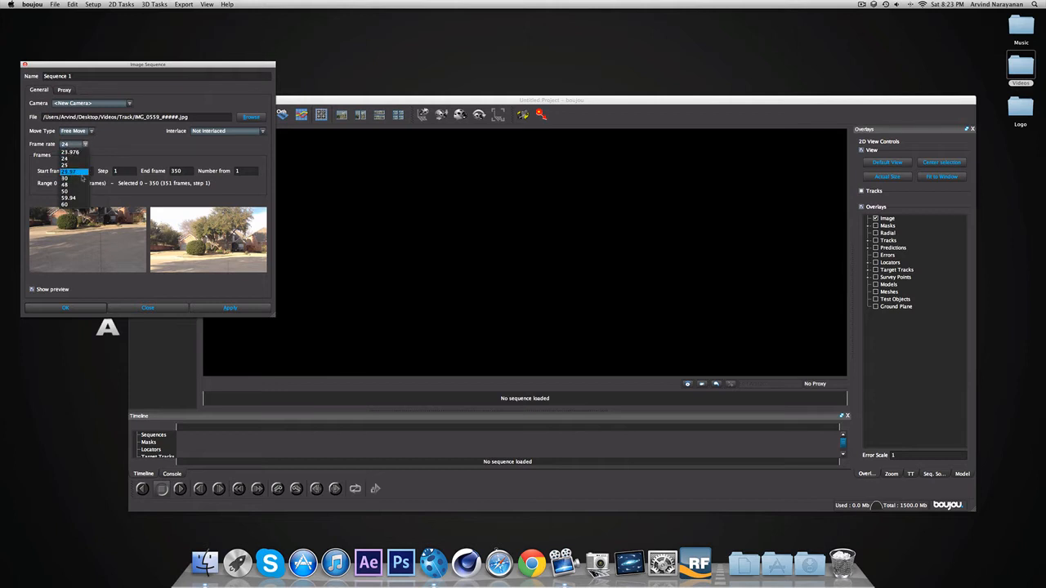
click(82, 178)
click(84, 144)
click(80, 145)
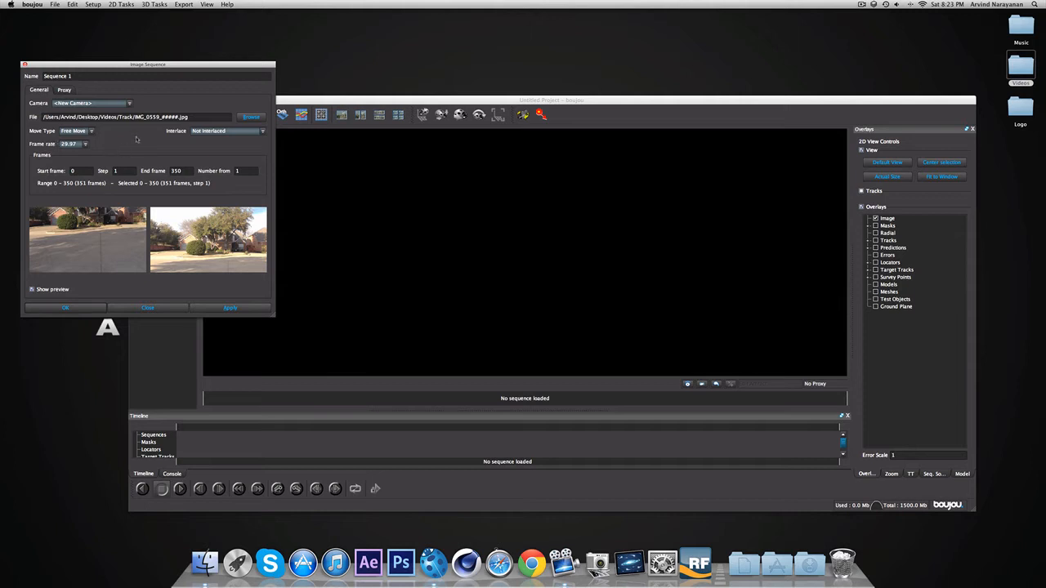
click(200, 307)
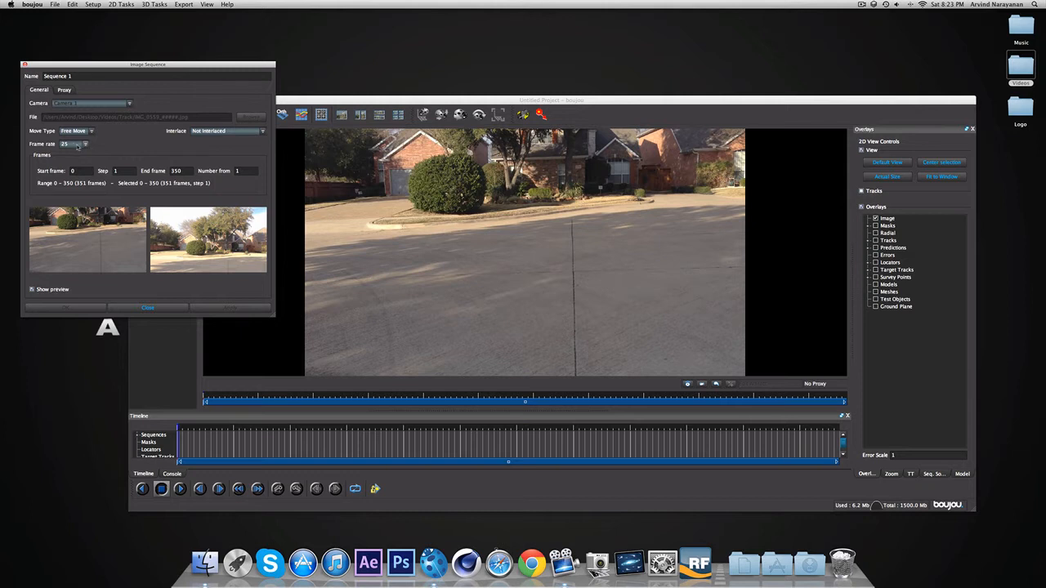
Change the frame rate of Sequence 1 to 30, apply it and close the sequence settings.
click(78, 146)
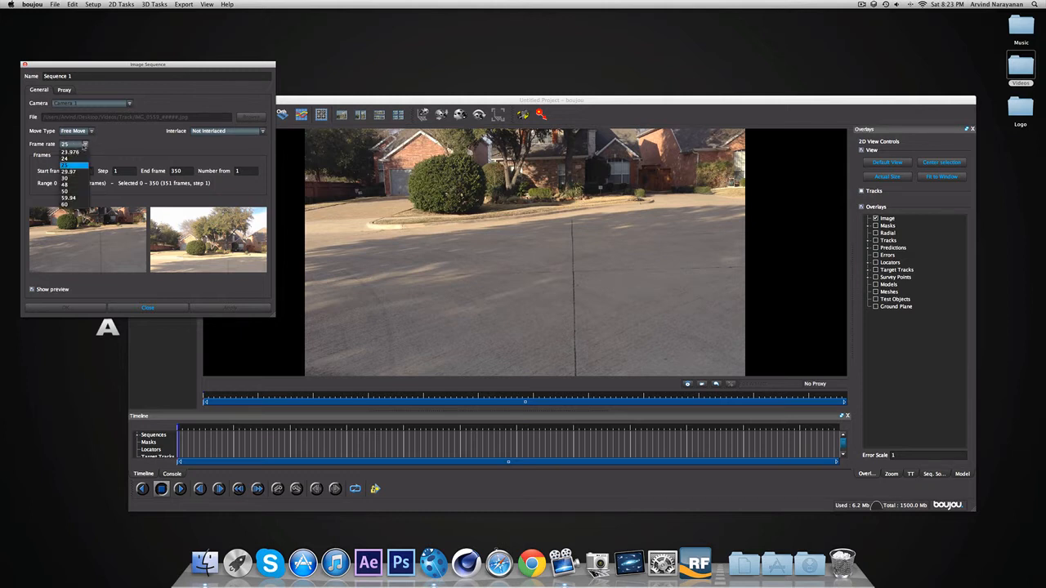
click(79, 179)
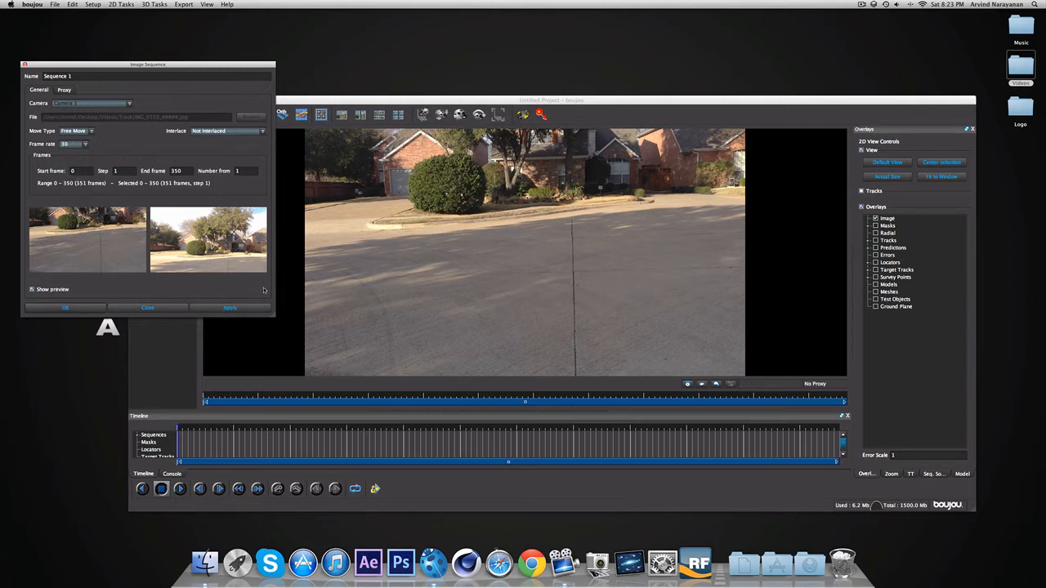
click(225, 309)
click(150, 309)
Scrub through the opening part of the imported street footage and return to frame 1.
drag(247, 101, 174, 53)
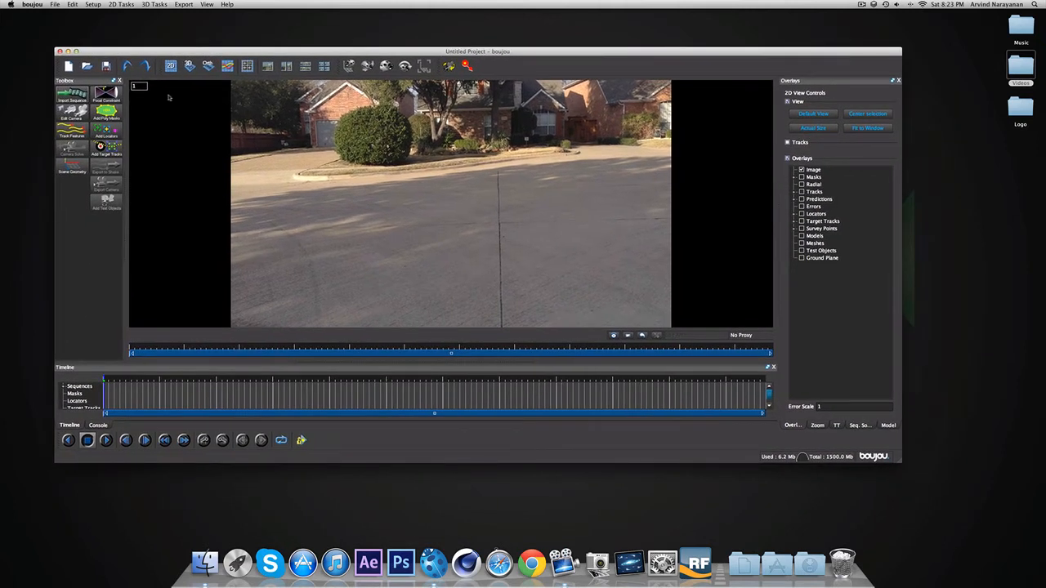
drag(121, 391, 35, 392)
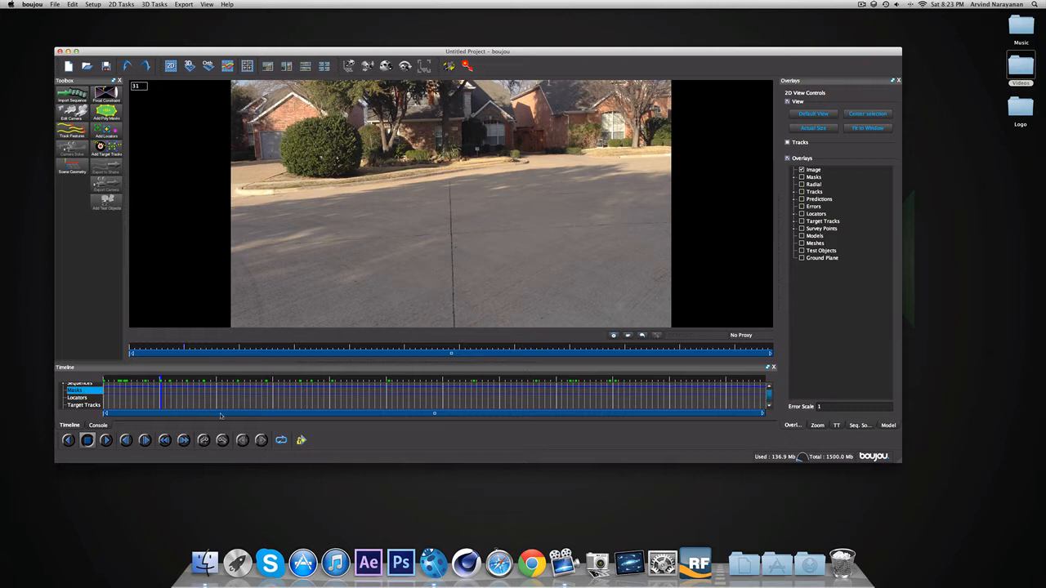
drag(270, 399, 95, 395)
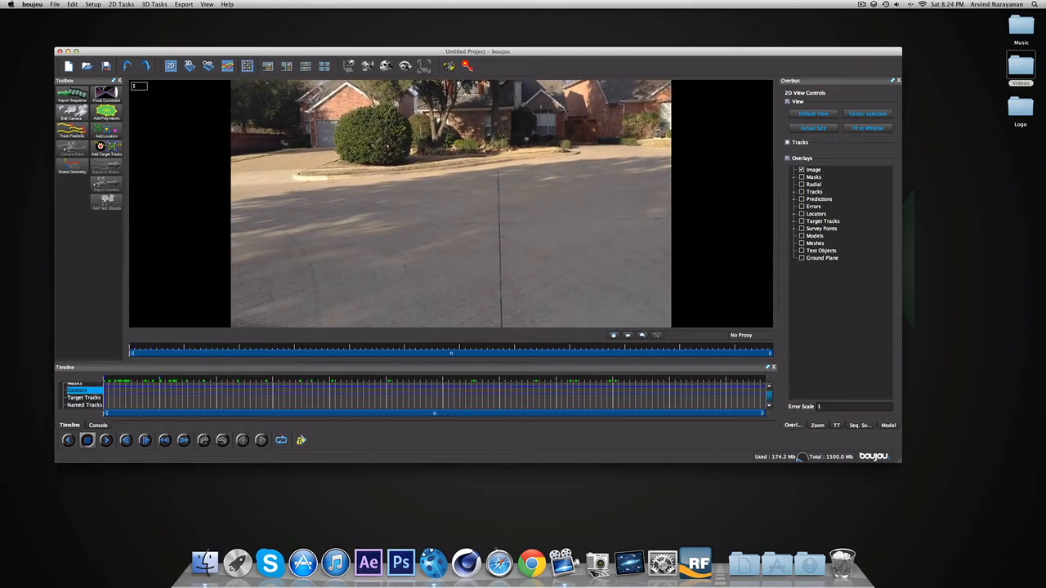
Check the frame range options for feature tracking of Sequence 1, and close them without starting the tracking.
click(71, 129)
click(82, 114)
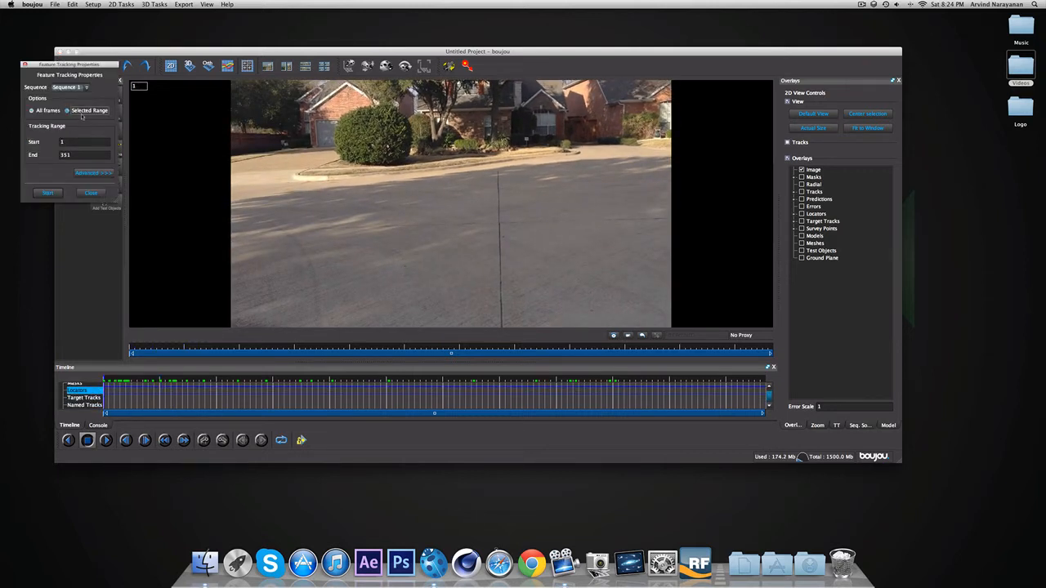
click(83, 192)
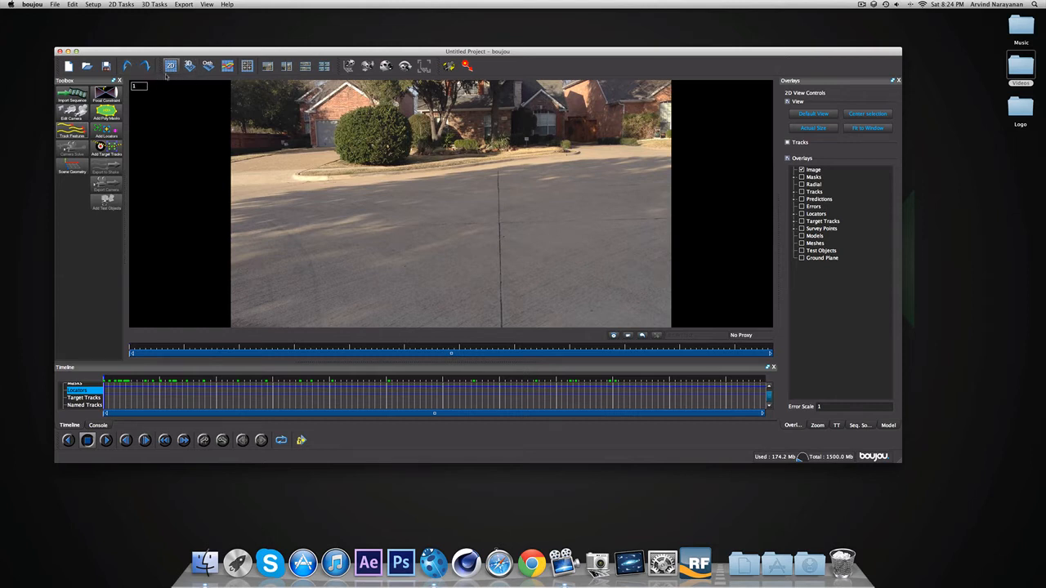
Draw a closed poly mask on frame 1 around the houses, trees and bush above the street.
click(106, 111)
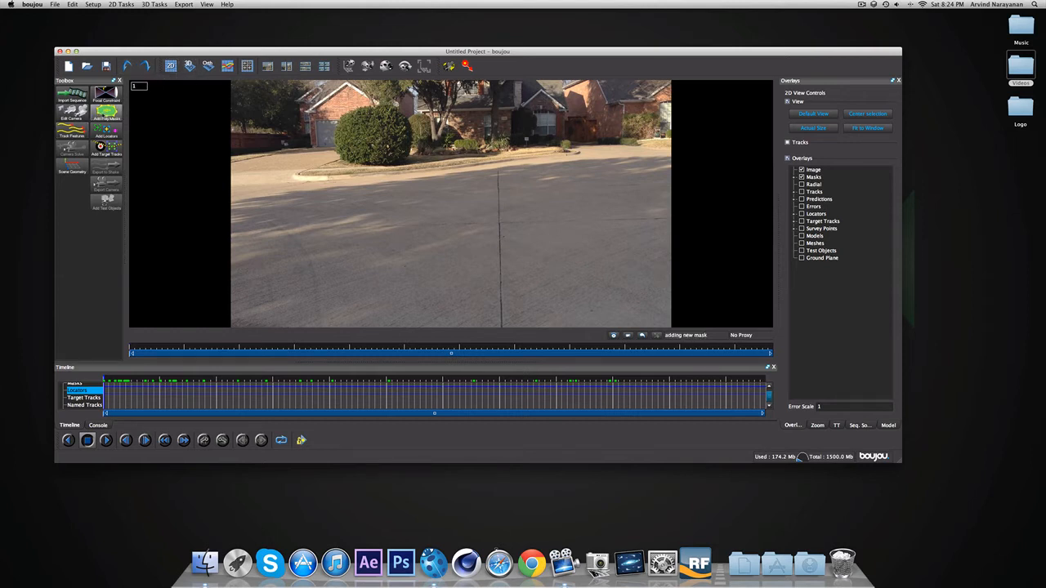
click(227, 80)
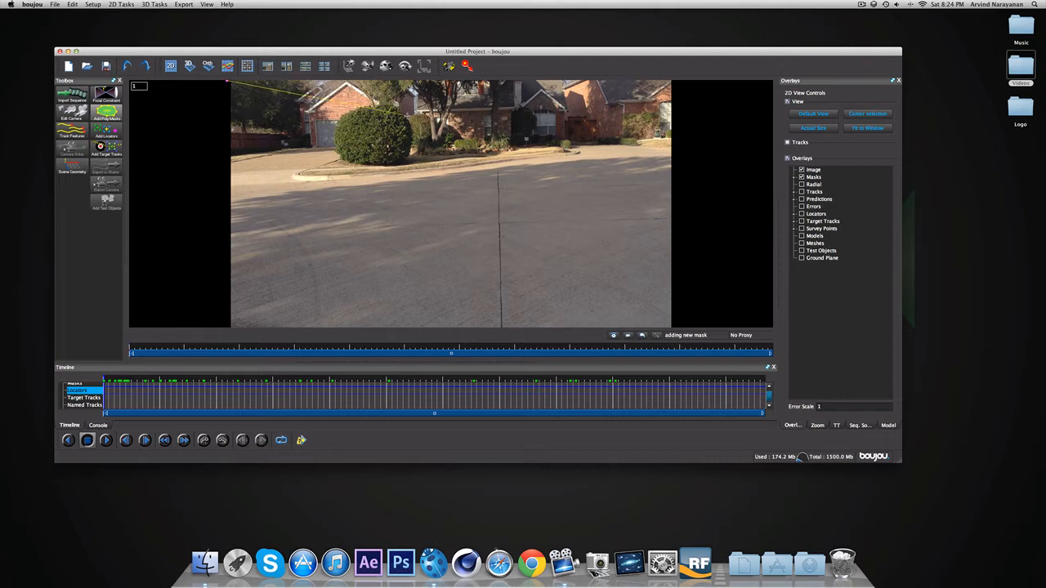
click(695, 80)
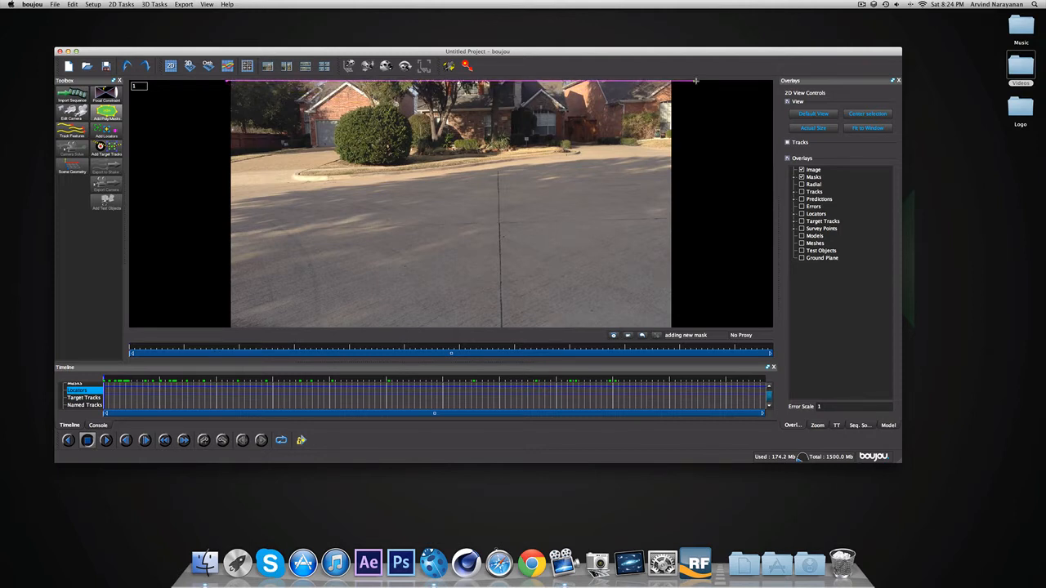
click(695, 151)
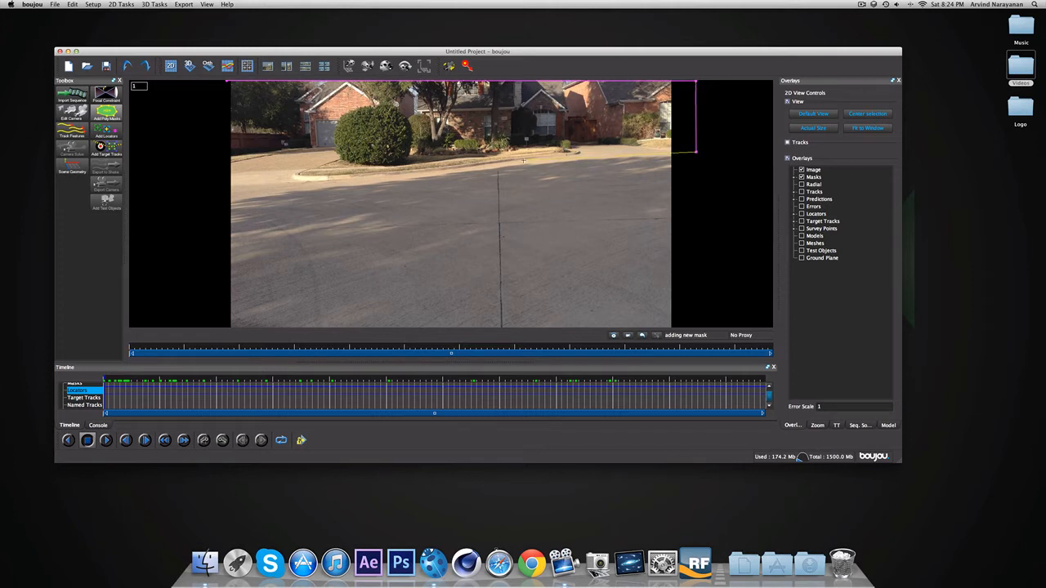
click(182, 175)
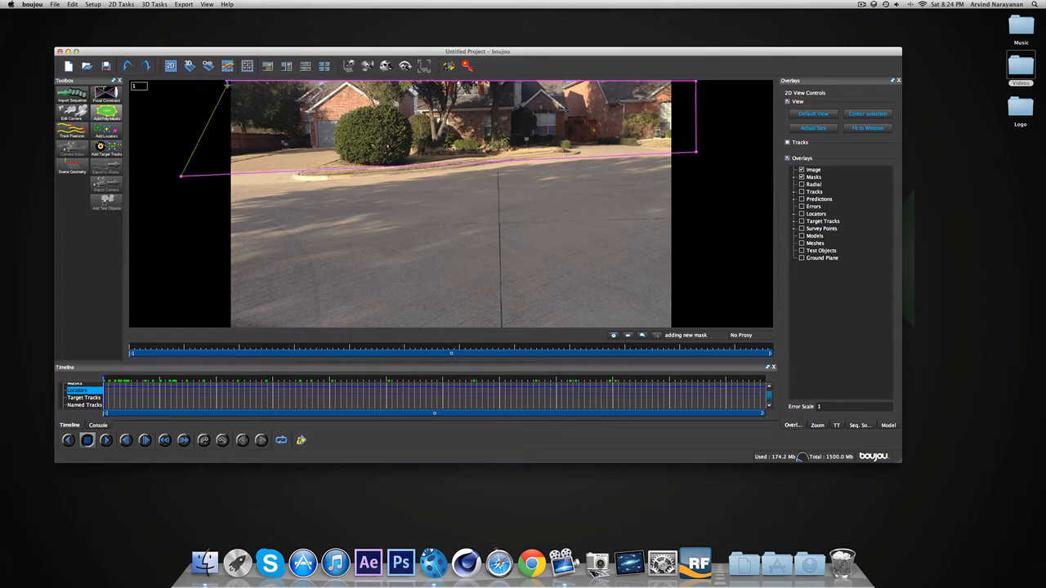
click(227, 82)
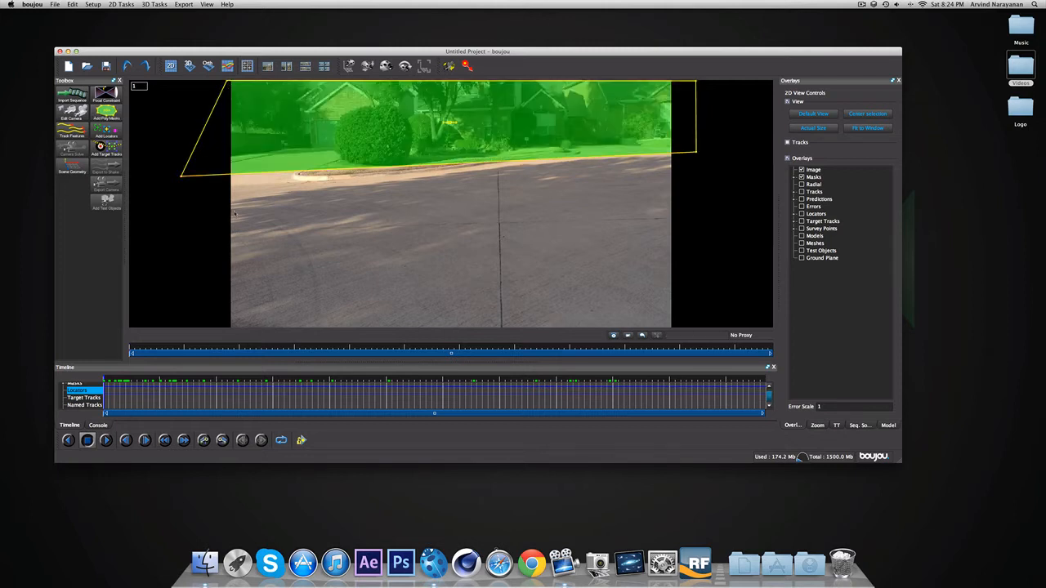
At frame 63, reshape the mask's two lower corners so its bottom edge follows the curb above the street.
drag(120, 380, 221, 381)
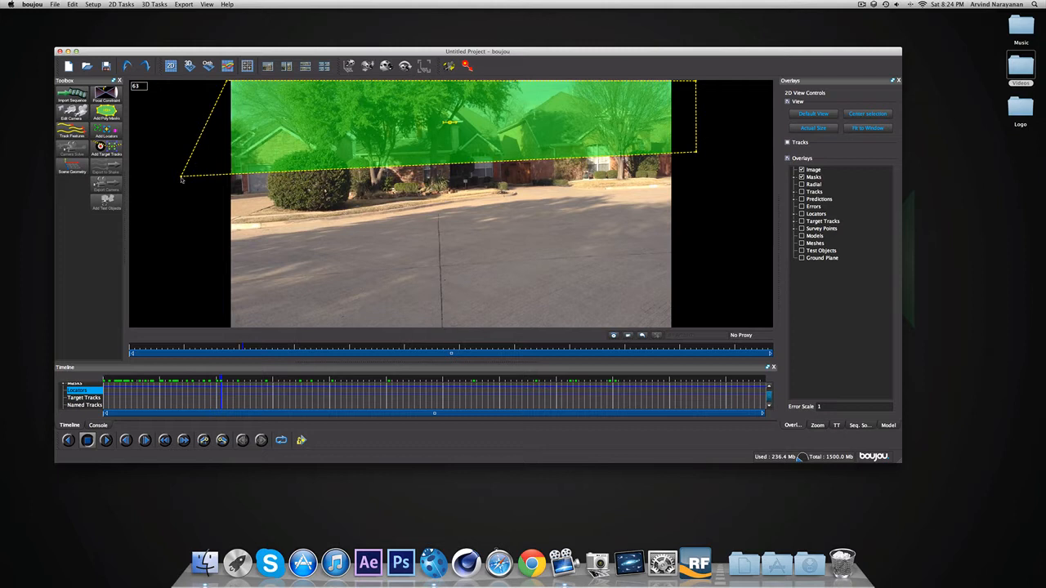
drag(183, 179, 197, 240)
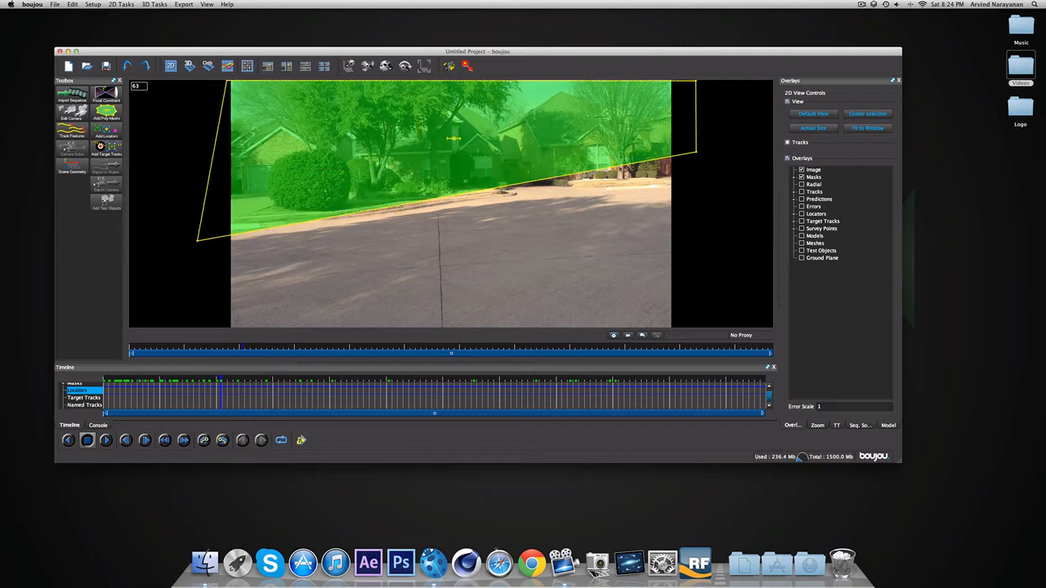
drag(697, 156, 690, 187)
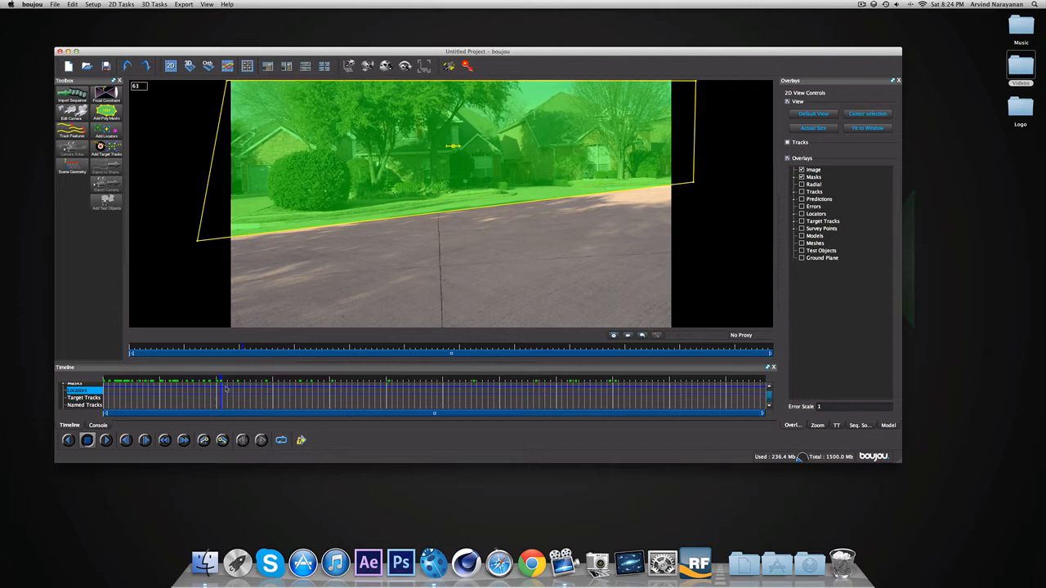
At frame 145, lower both bottom corners of the mask so it covers everything above the street surface.
drag(226, 389, 377, 387)
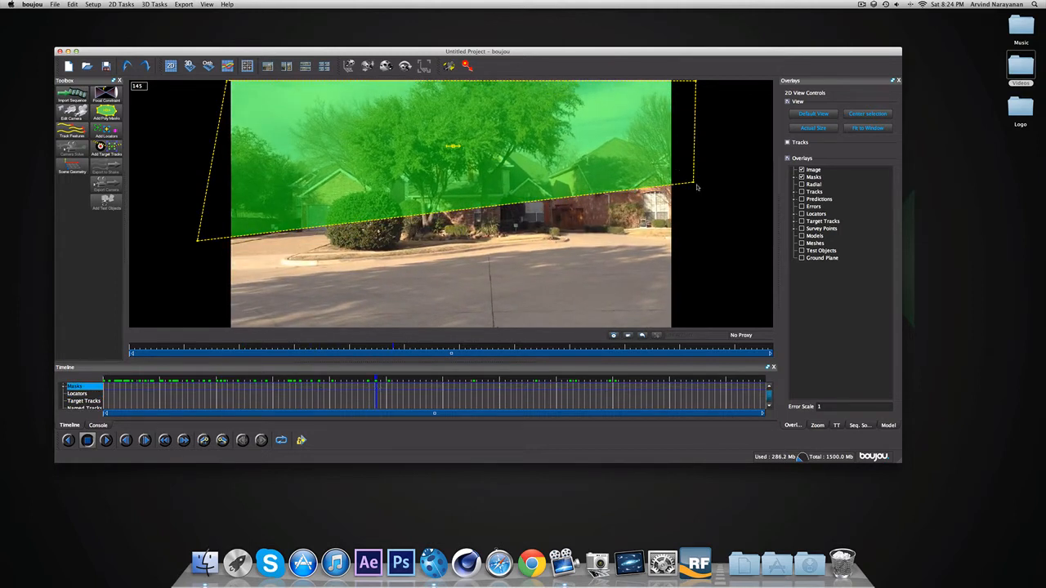
drag(697, 188, 693, 242)
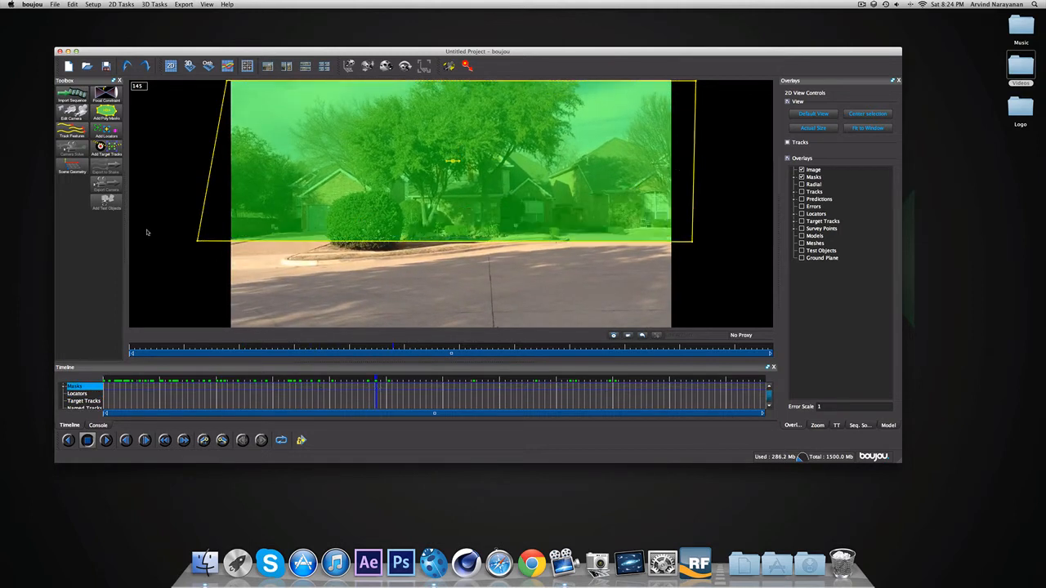
drag(198, 244, 198, 281)
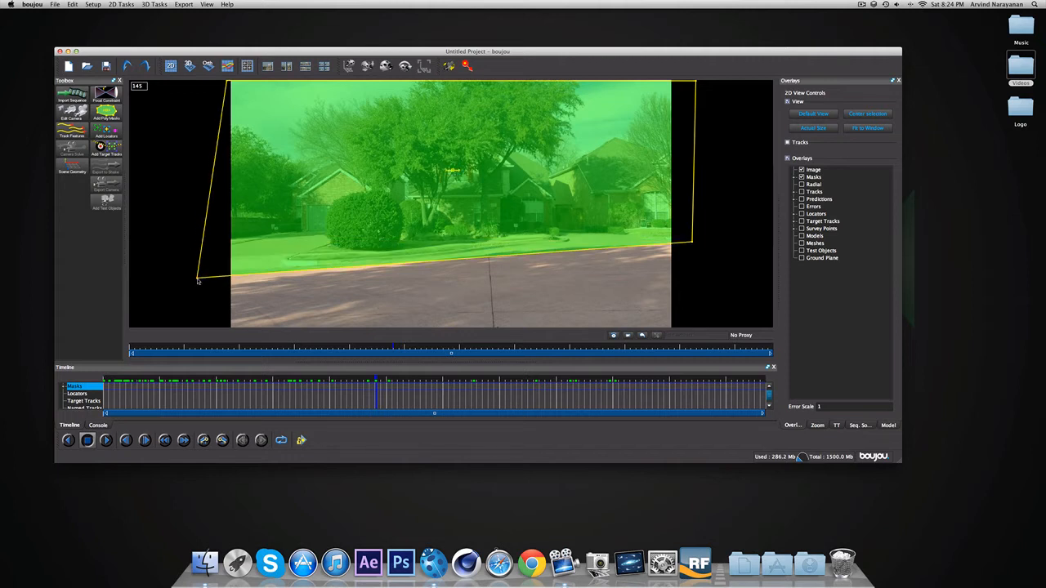
click(862, 5)
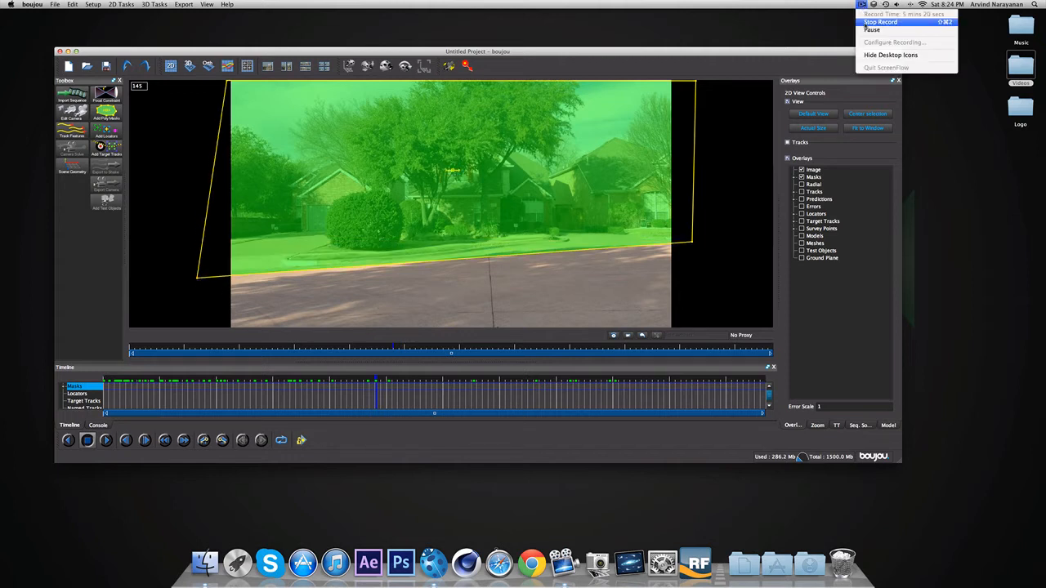
click(873, 30)
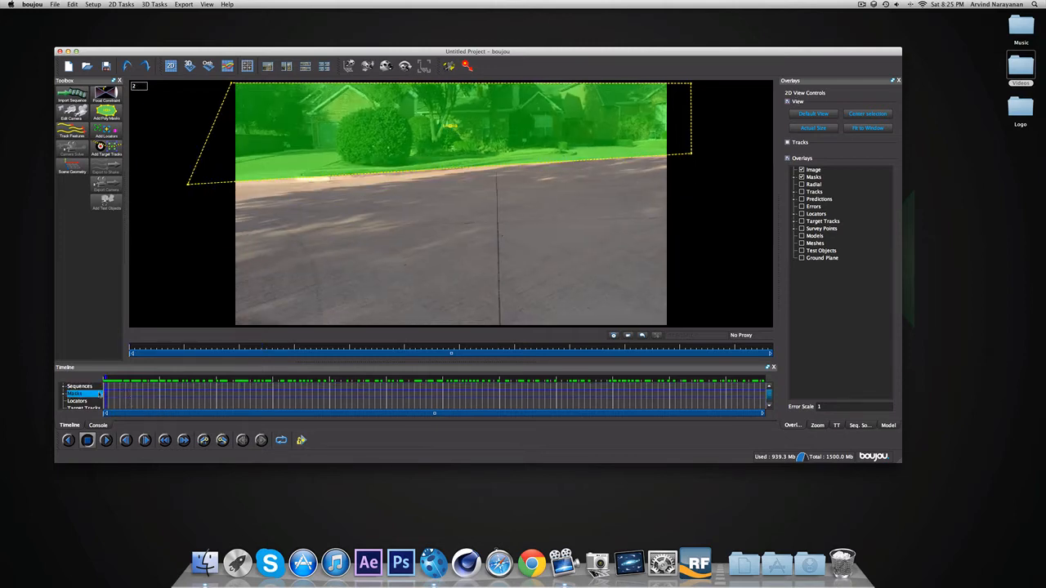
Scrub through the footage to check the animated mask and return to frame 1.
drag(449, 387, 30, 374)
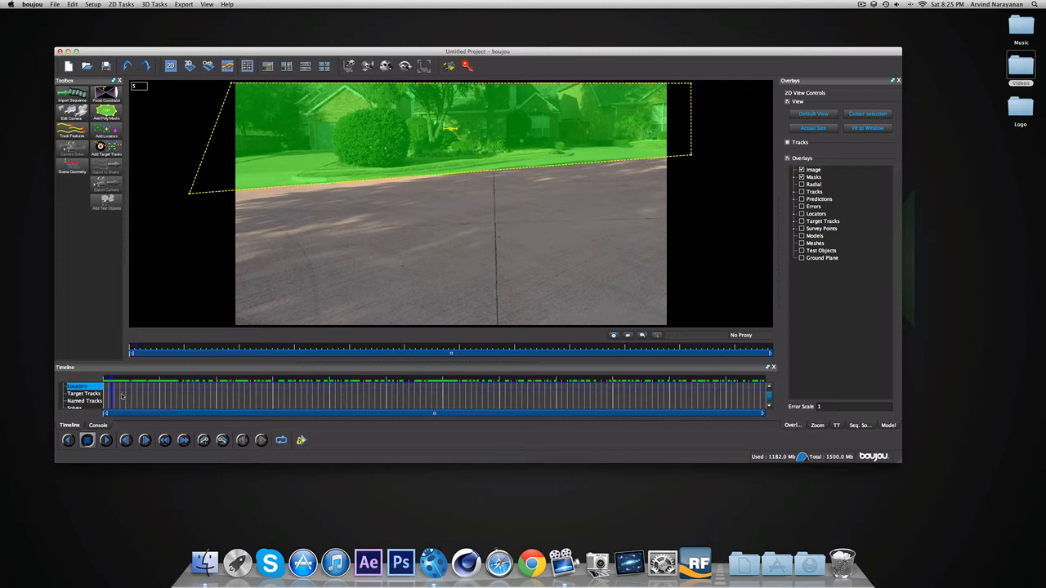
drag(121, 396, 104, 398)
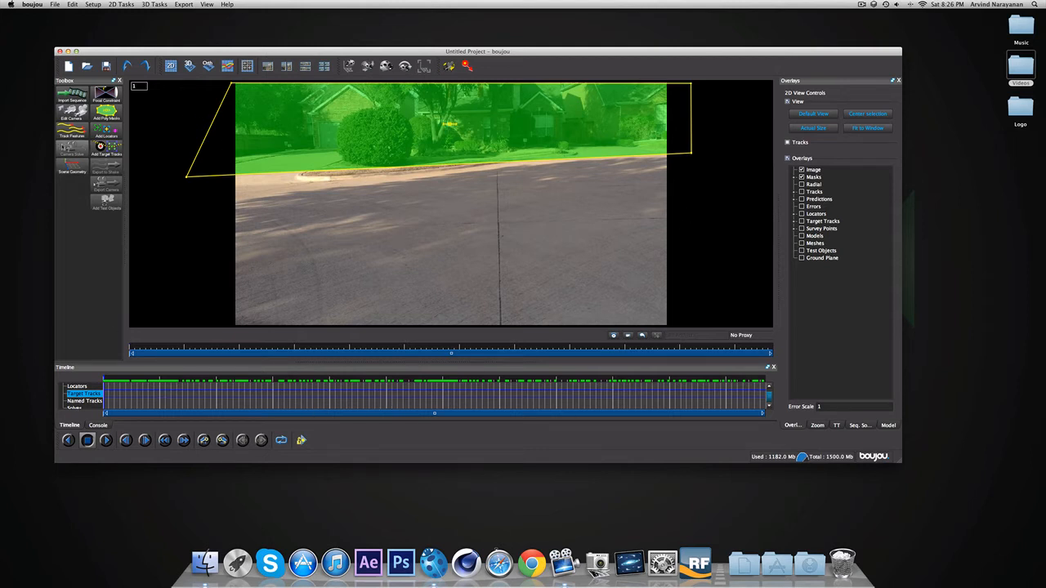
Set the advanced feature tracking sensitivity to maximum and start tracking all frames of Sequence 1.
click(72, 130)
click(94, 173)
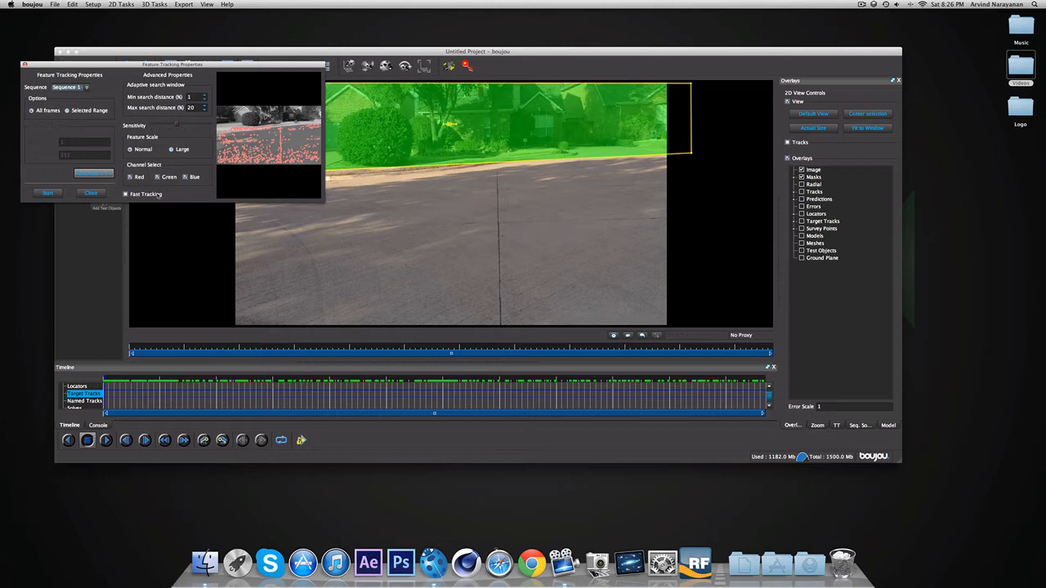
click(176, 125)
click(211, 125)
click(212, 125)
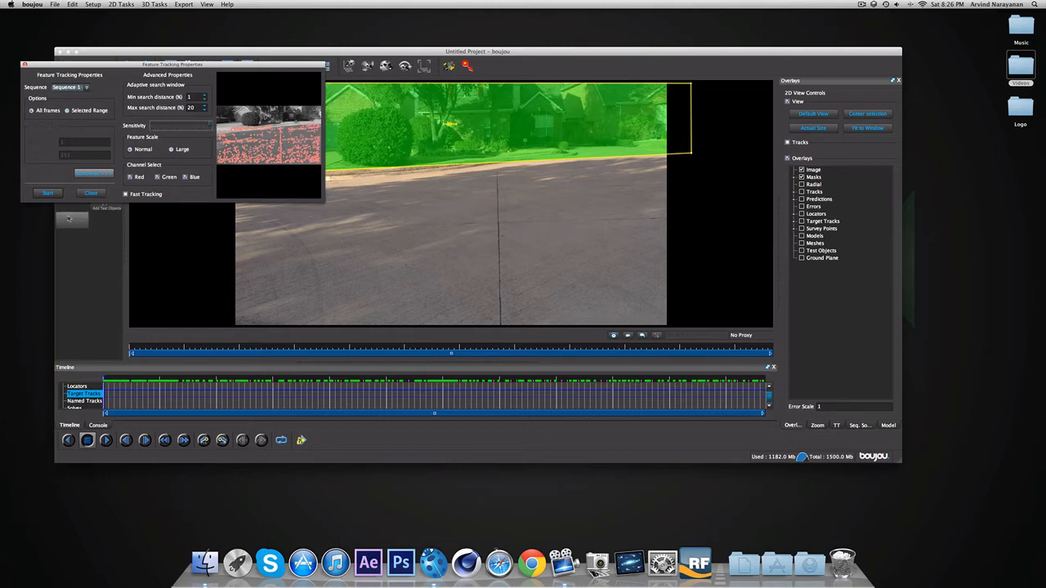
click(45, 194)
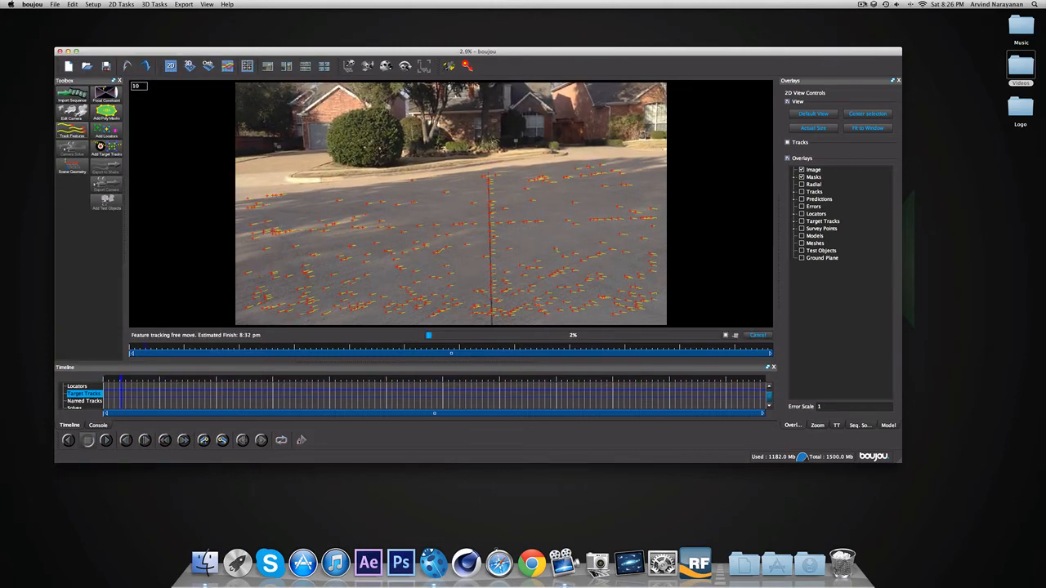
click(862, 4)
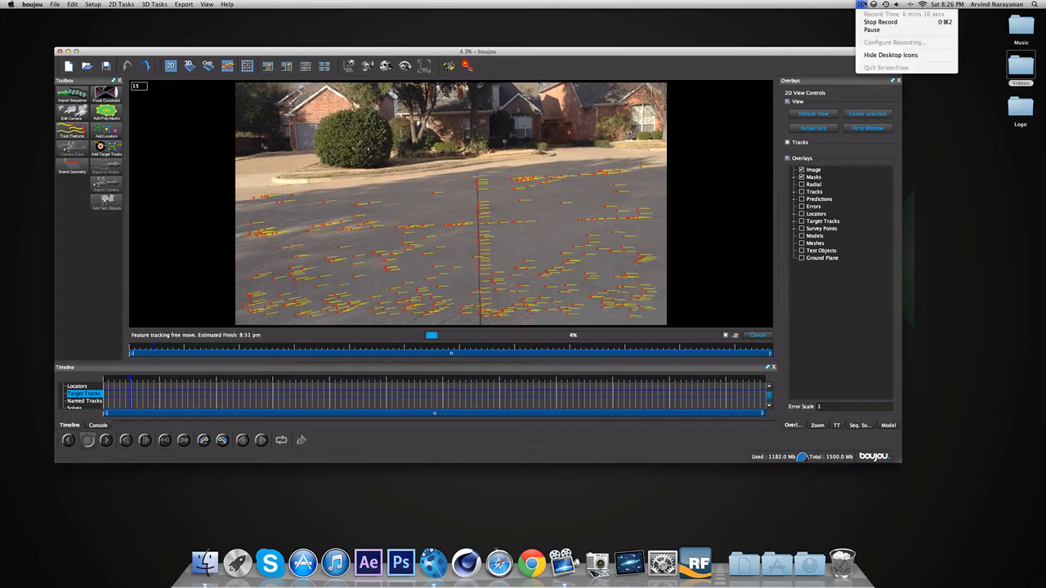
click(871, 30)
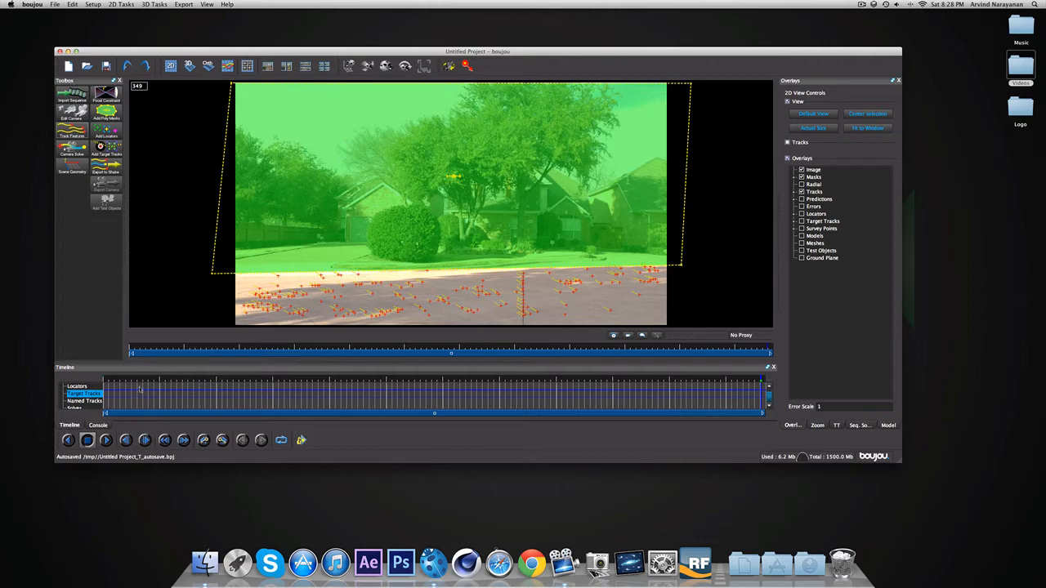
Scrub through the sequence to examine the feature tracks on the street surface.
drag(138, 385, 291, 381)
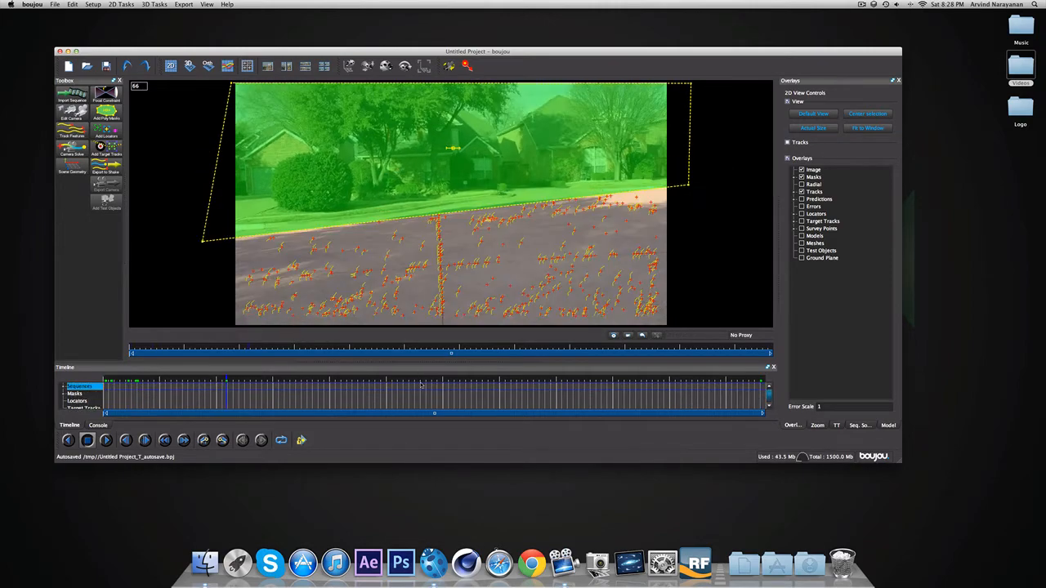
drag(421, 384, 93, 401)
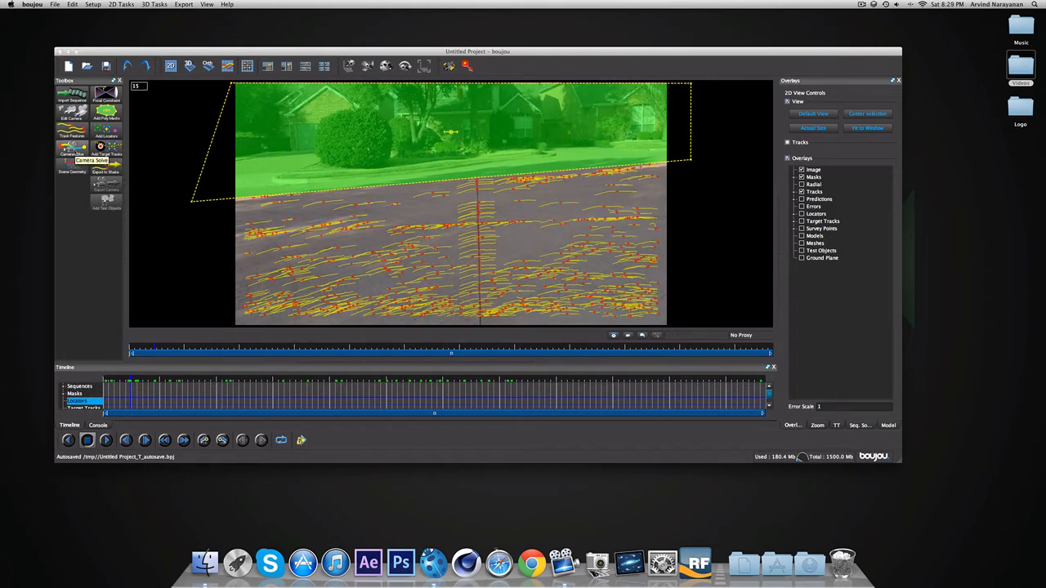
Enable Optimize camera path smoothness and start the camera solve for all frames of Sequence 1.
click(72, 151)
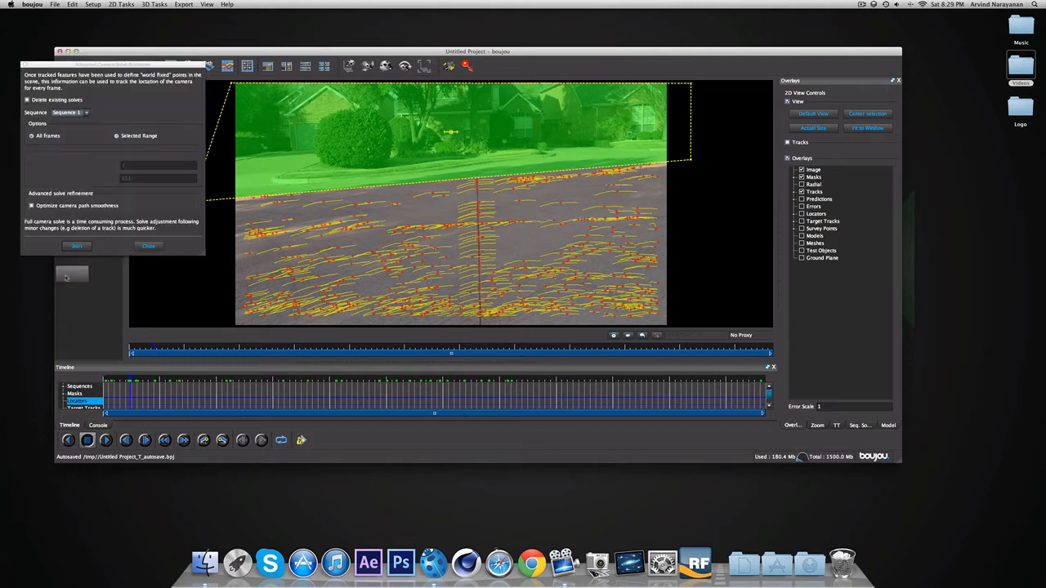
click(35, 208)
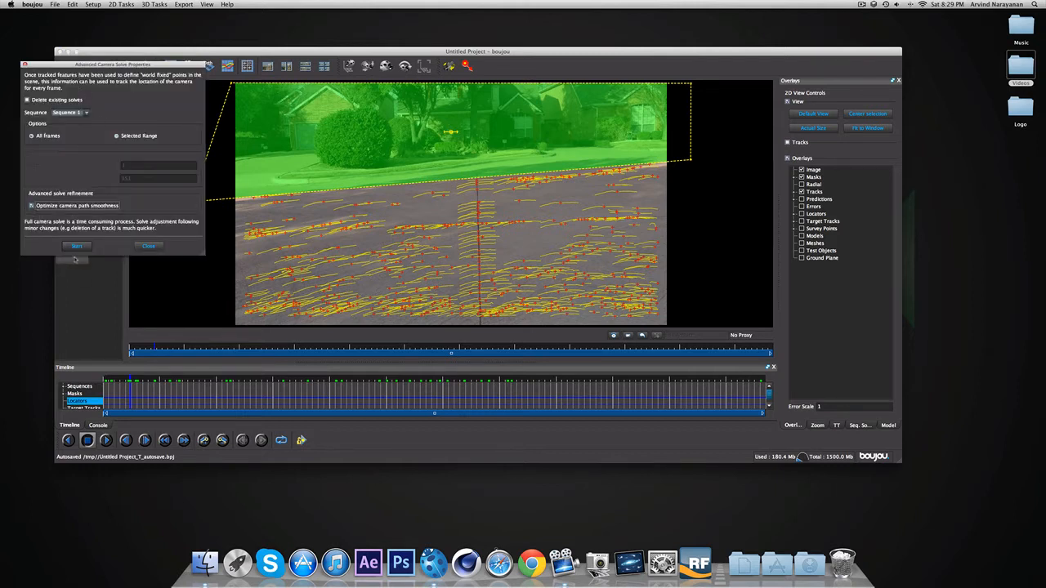
click(76, 246)
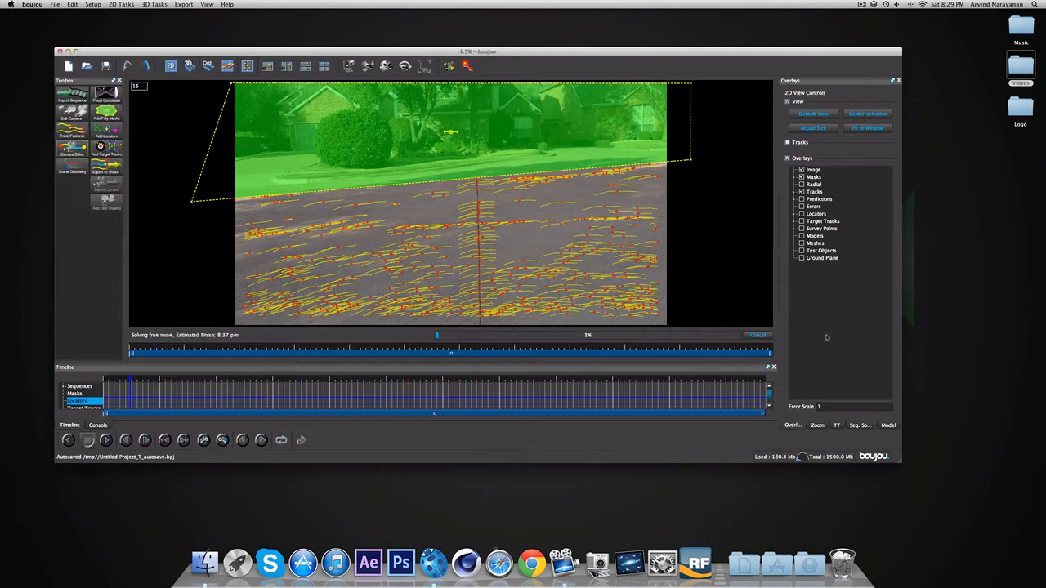
click(862, 5)
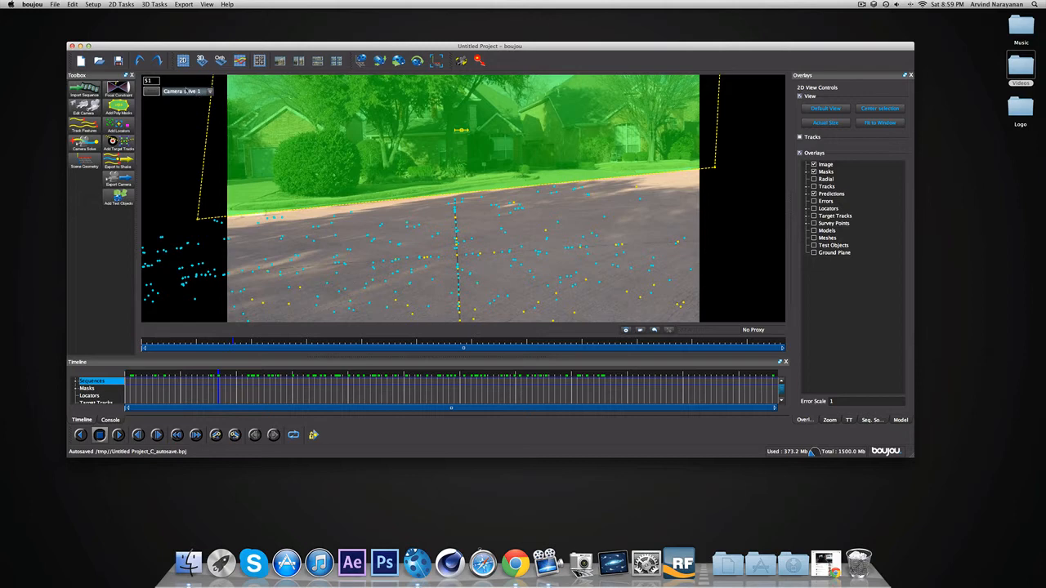
Scrub back to frame 1 to examine the solved prediction points on the street.
drag(219, 378, 152, 393)
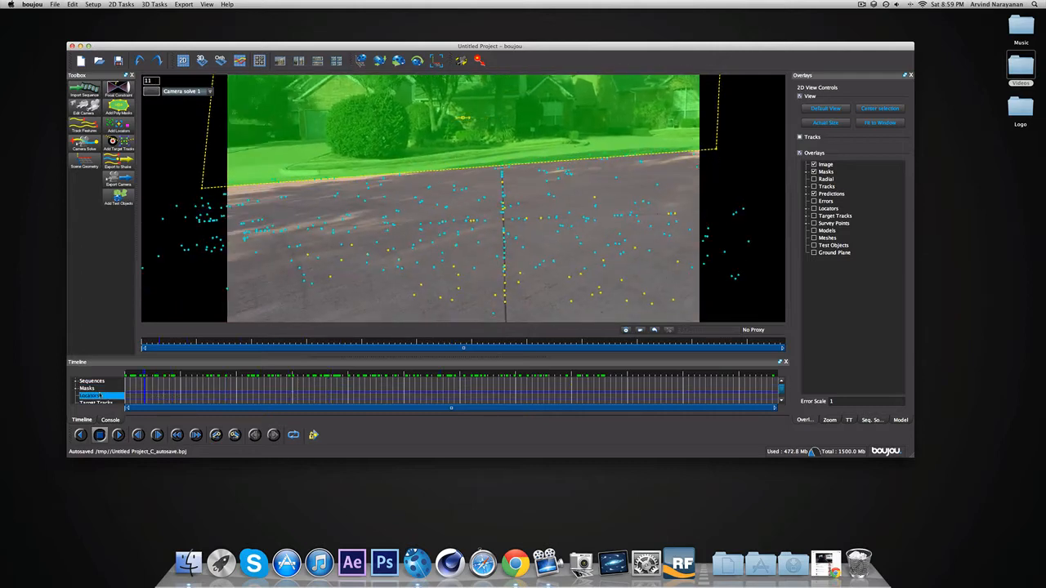
mouse_move(162, 343)
mouse_down()
mouse_move(601, 347)
mouse_move(144, 344)
mouse_up()
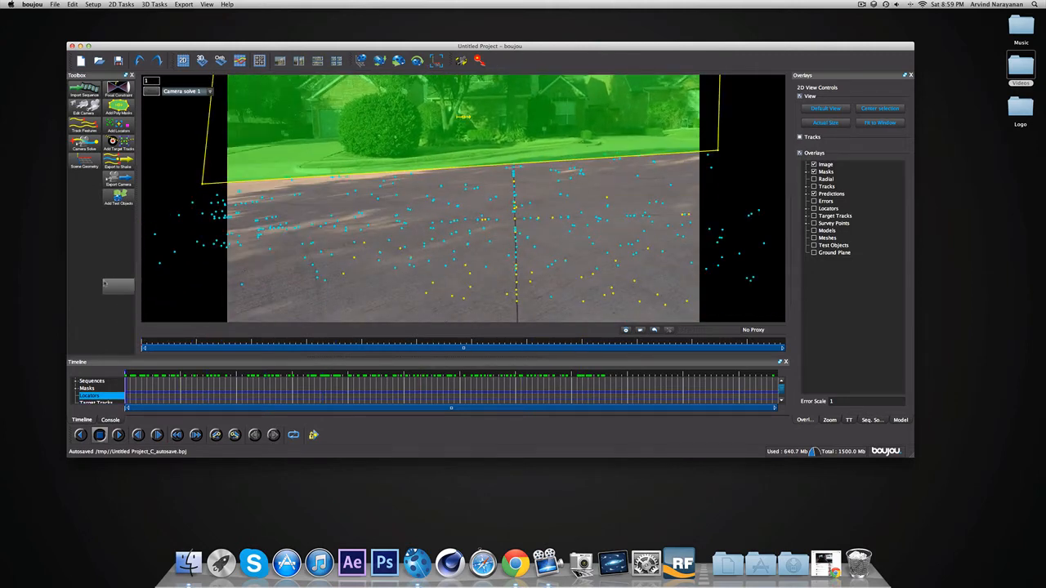
Open the scene geometry settings and move the main window clear of them.
click(84, 159)
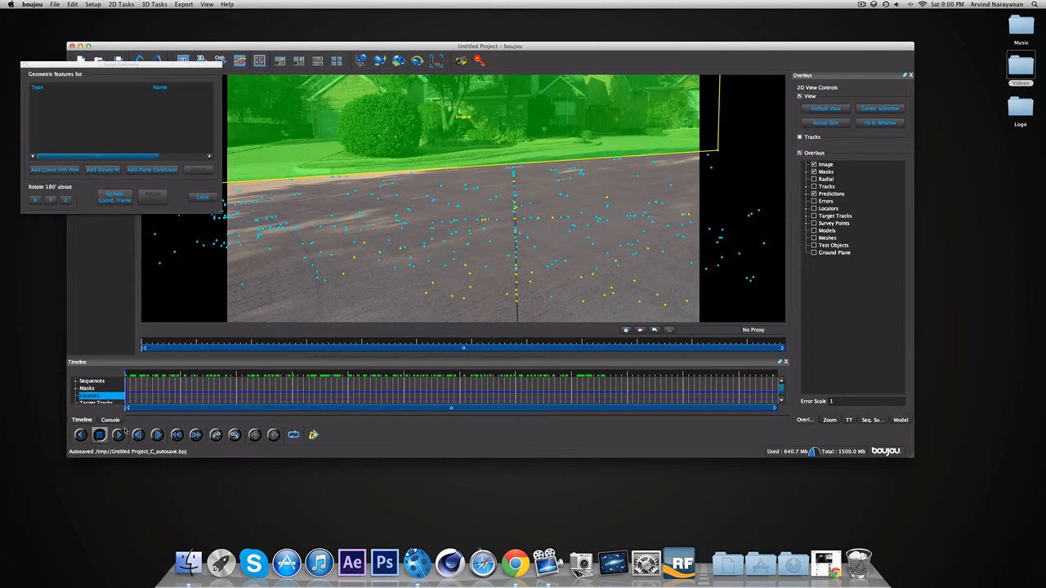
drag(360, 47, 469, 45)
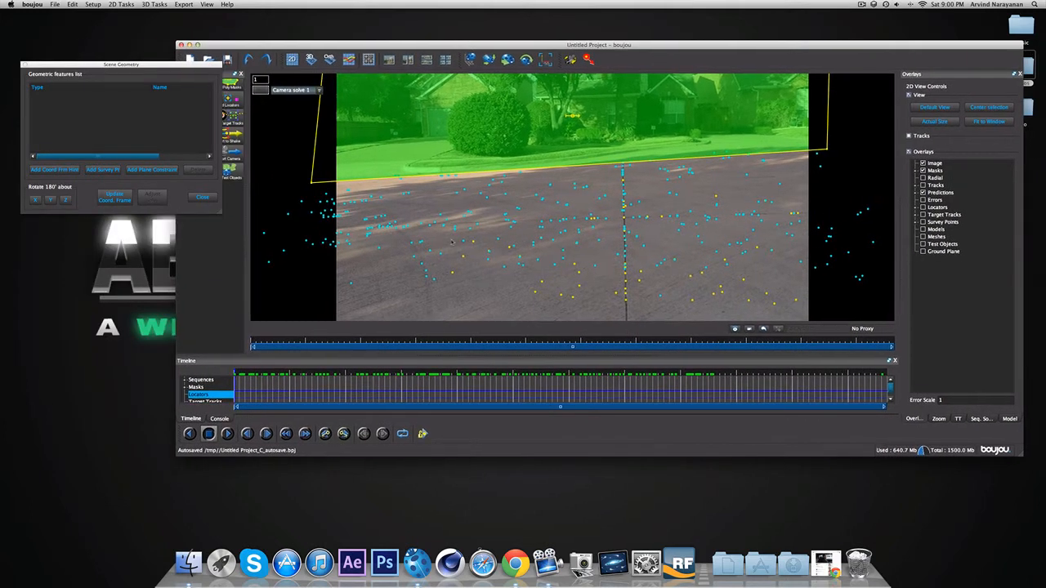
Go to frame 179 and hide the mask overlay, leaving the image and predictions displayed.
drag(244, 387, 567, 393)
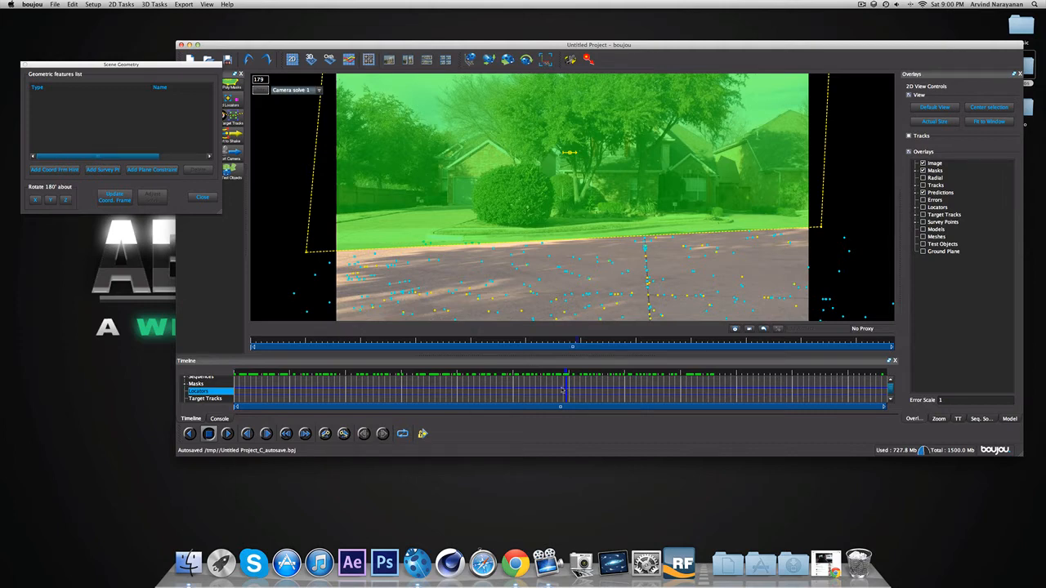
scroll(341, 246, up, 2)
scroll(185, 150, down, 1)
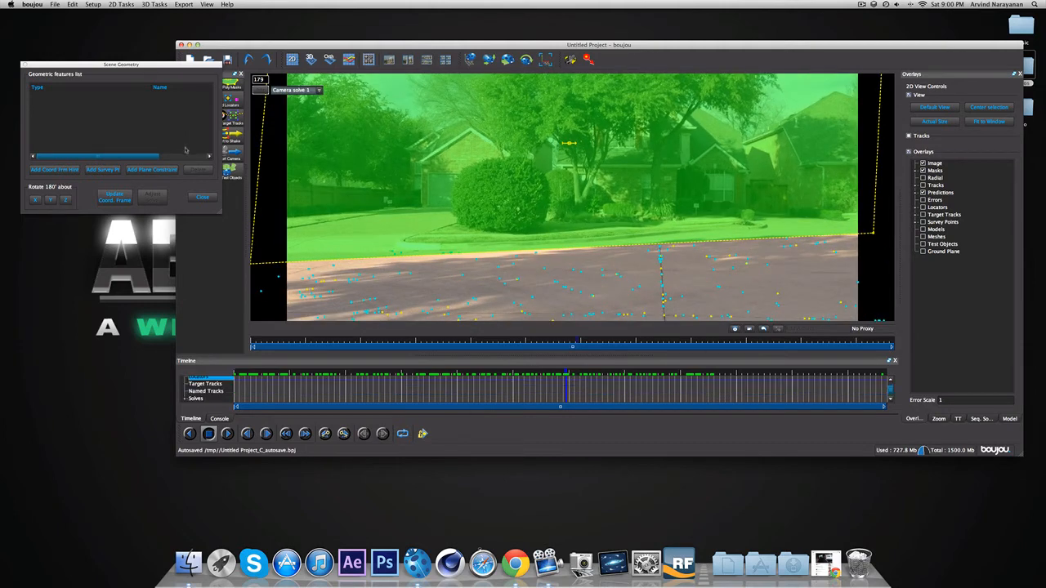
scroll(486, 192, down, 2)
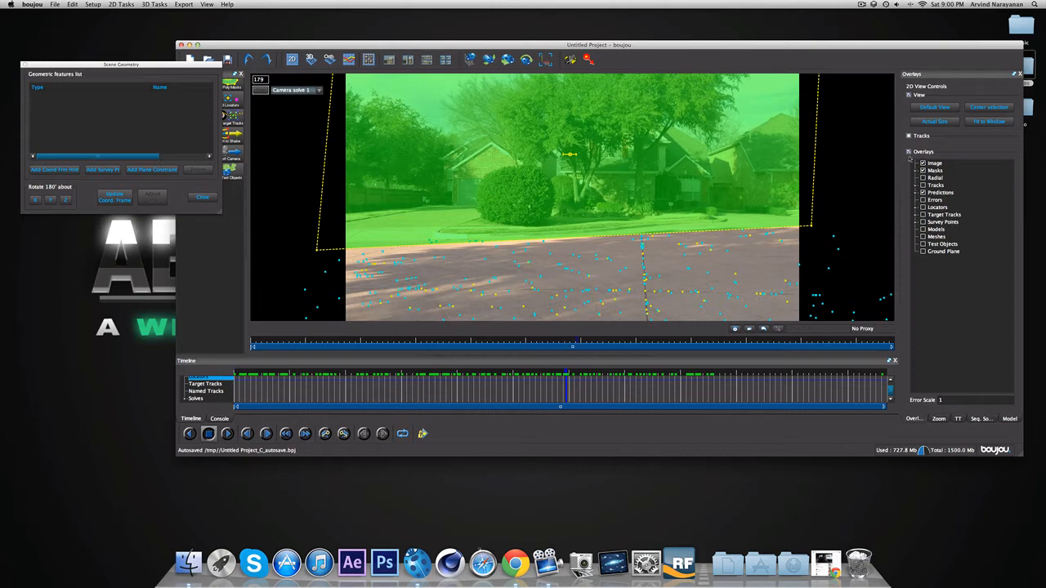
click(923, 170)
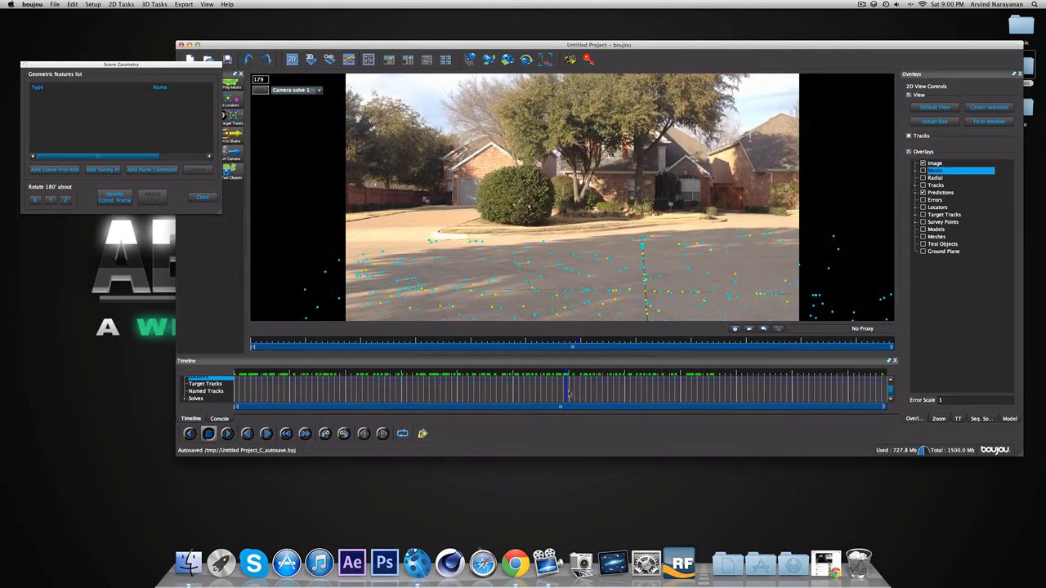
Add a coordinate frame hint of type Origin and connect it to a prediction point beside the street's centre crack.
click(62, 170)
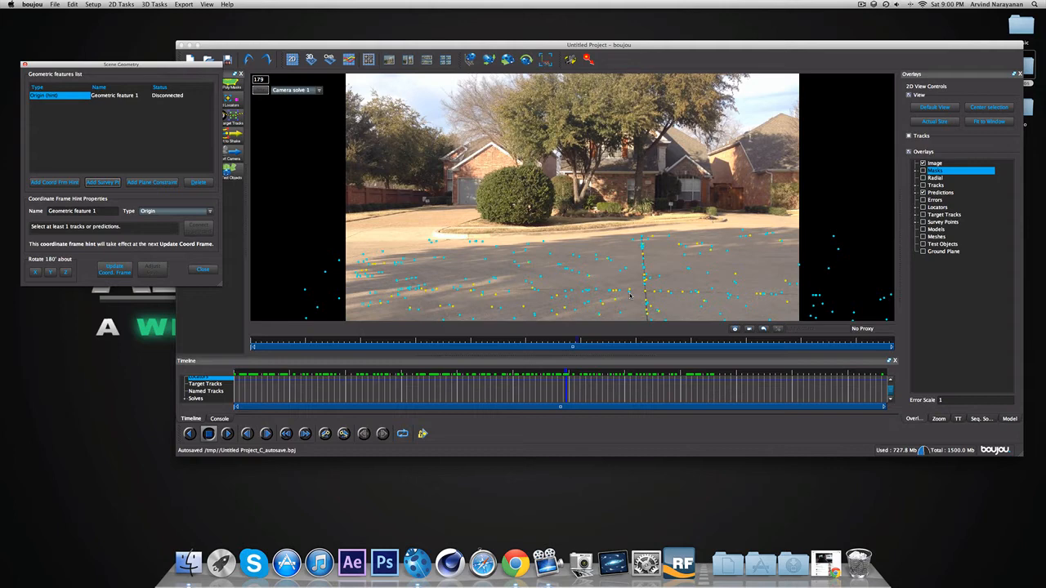
scroll(630, 296, down, 3)
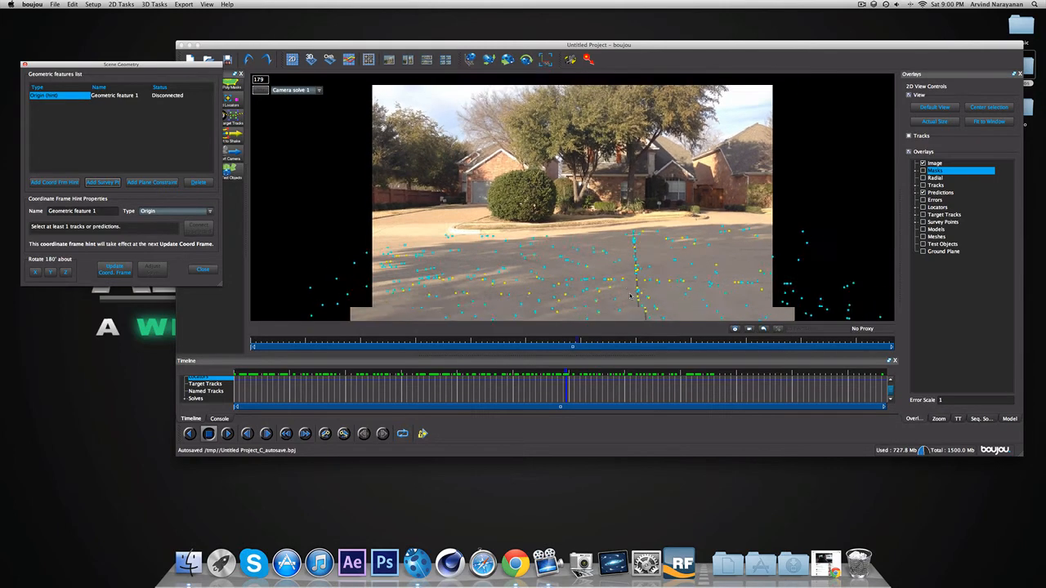
scroll(630, 296, up, 2)
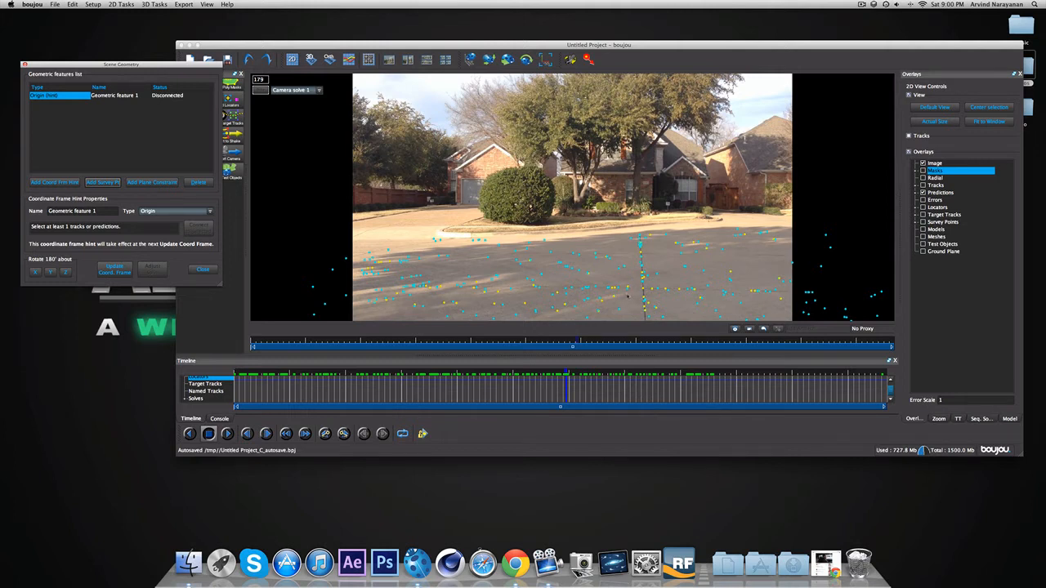
click(630, 293)
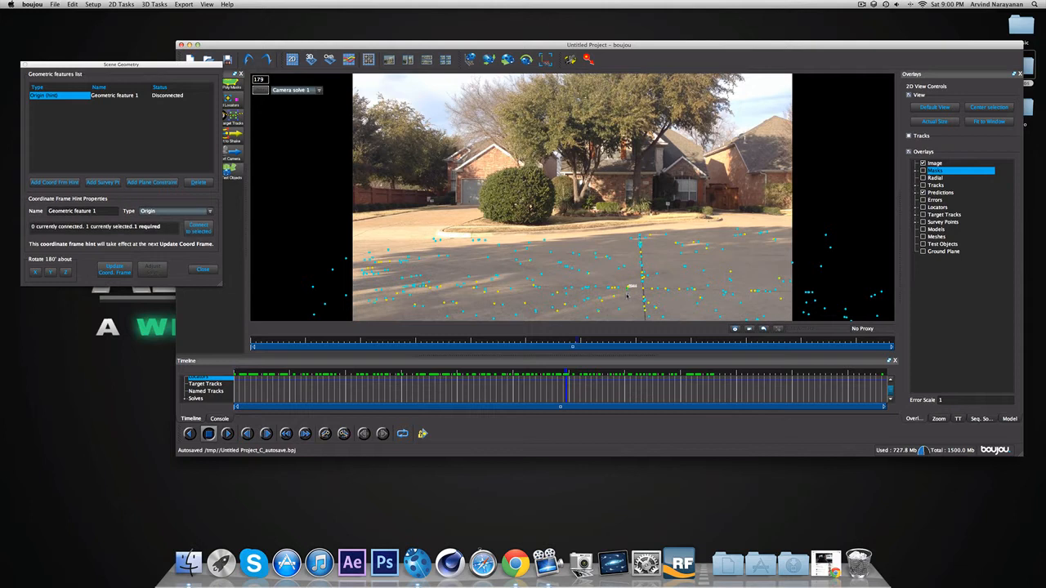
click(204, 234)
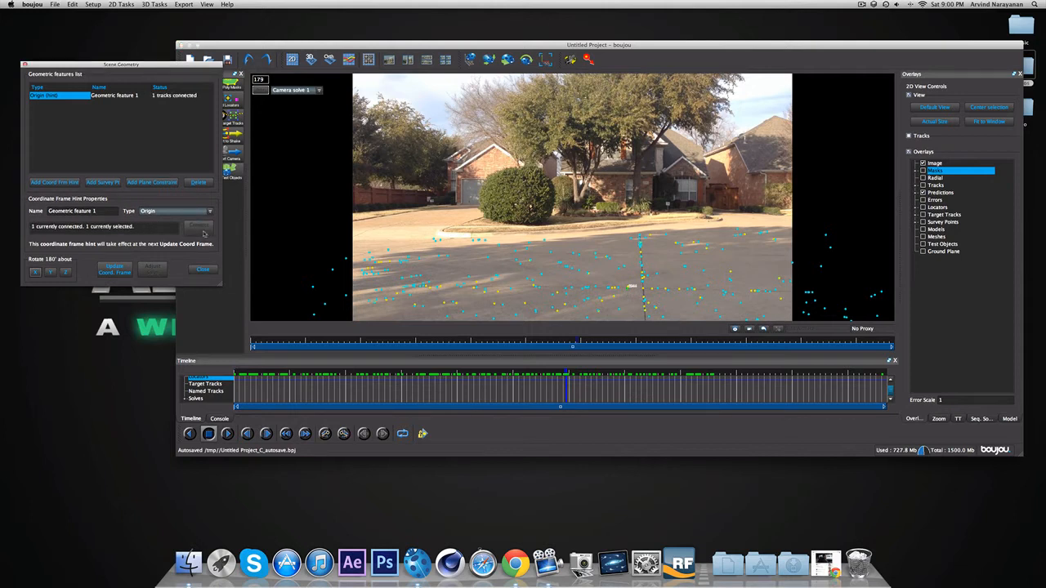
click(193, 215)
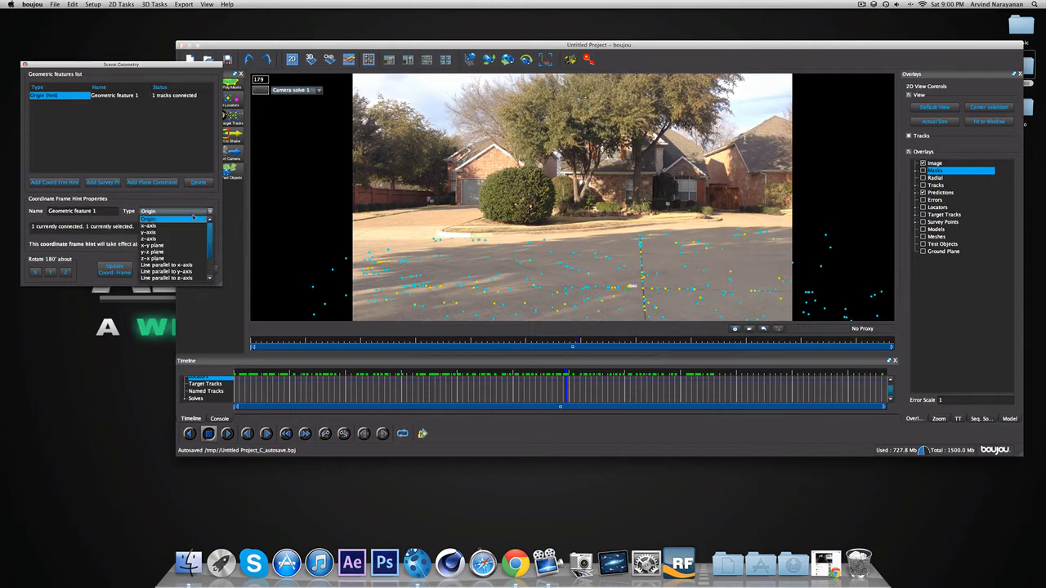
click(184, 226)
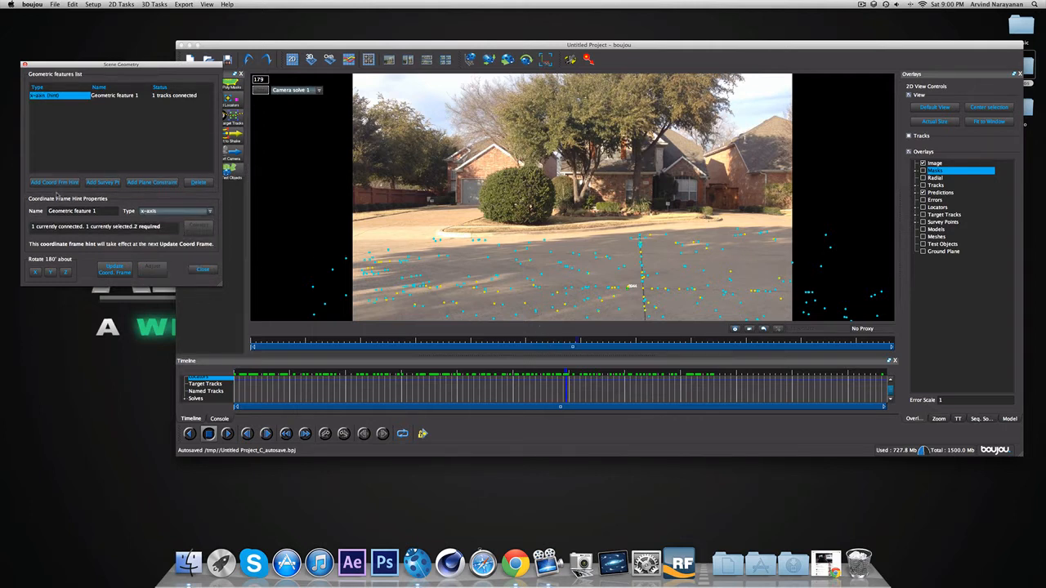
click(152, 212)
click(160, 225)
Add an x-axis coordinate frame hint and connect it to the origin point and a second prediction point across the street beside it.
click(53, 182)
click(209, 212)
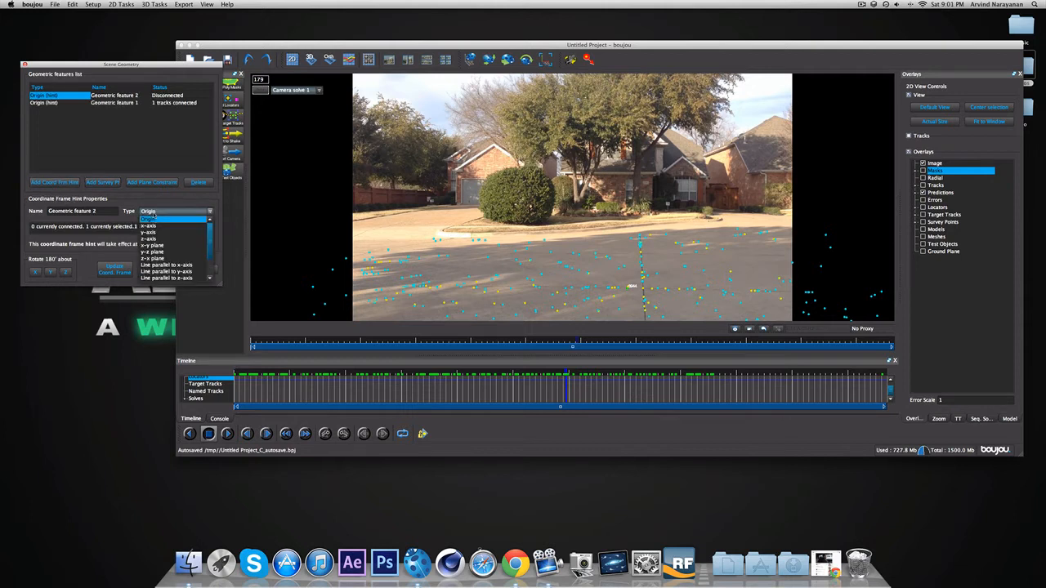
click(149, 226)
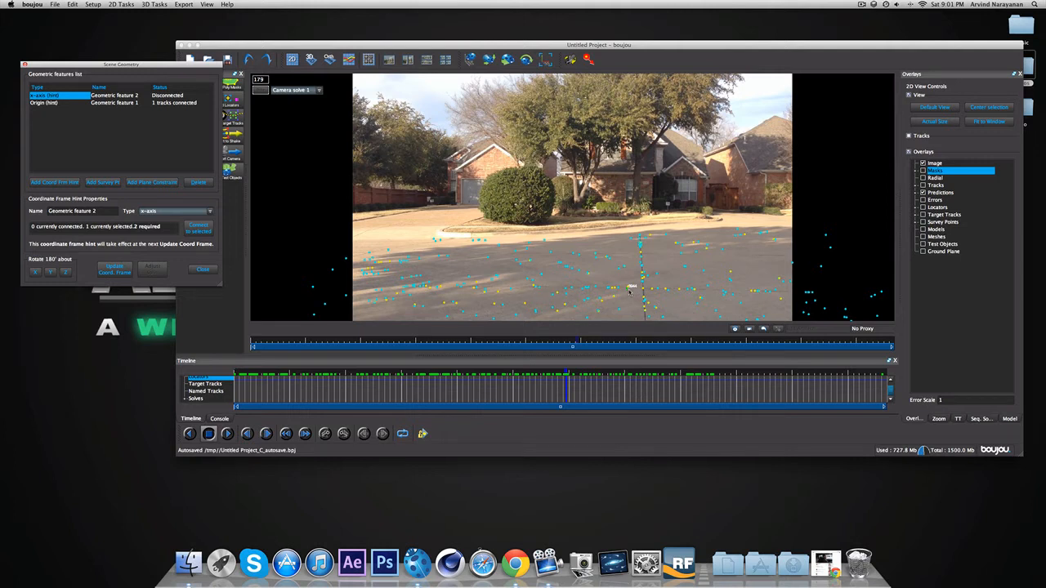
super+click(539, 290)
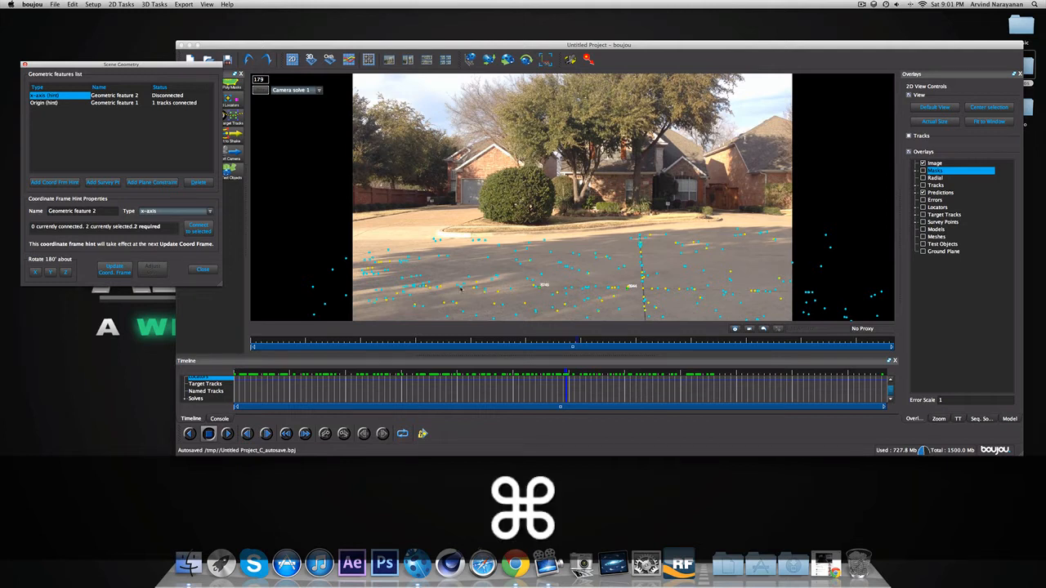
super+click(544, 291)
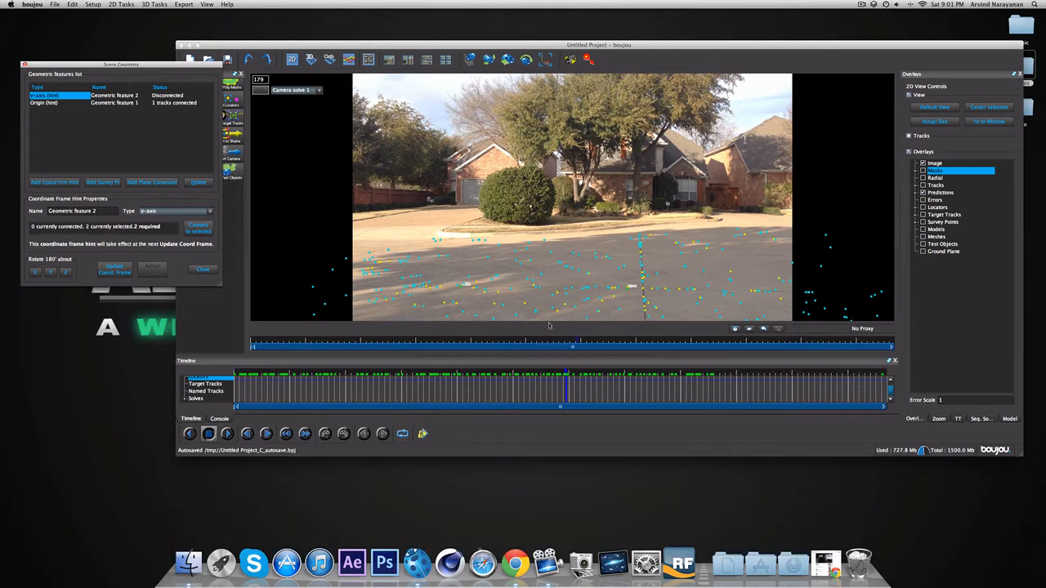
scroll(494, 292, down, 1)
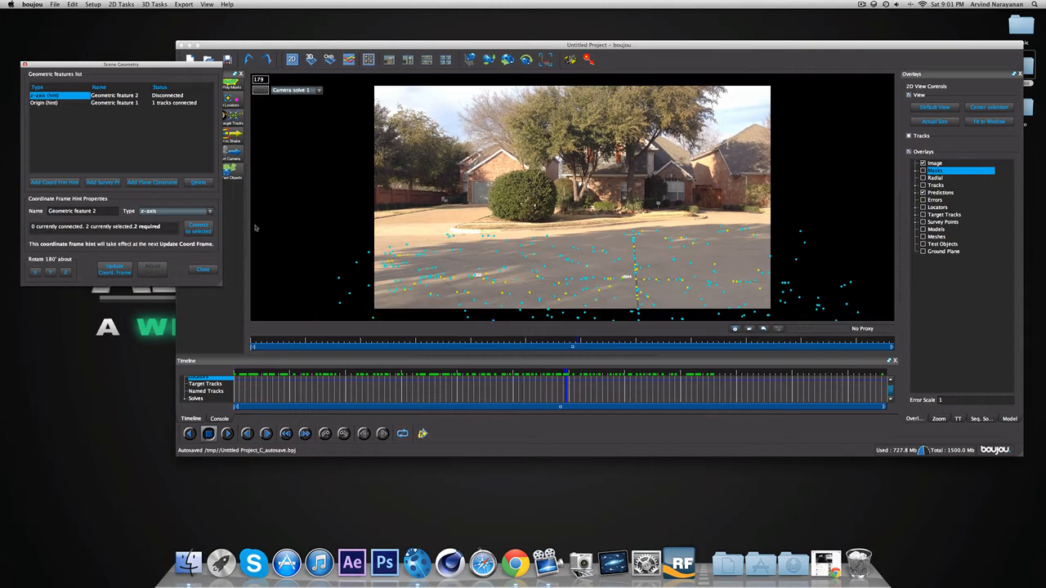
click(186, 212)
click(164, 227)
click(196, 232)
click(163, 212)
click(149, 238)
click(171, 211)
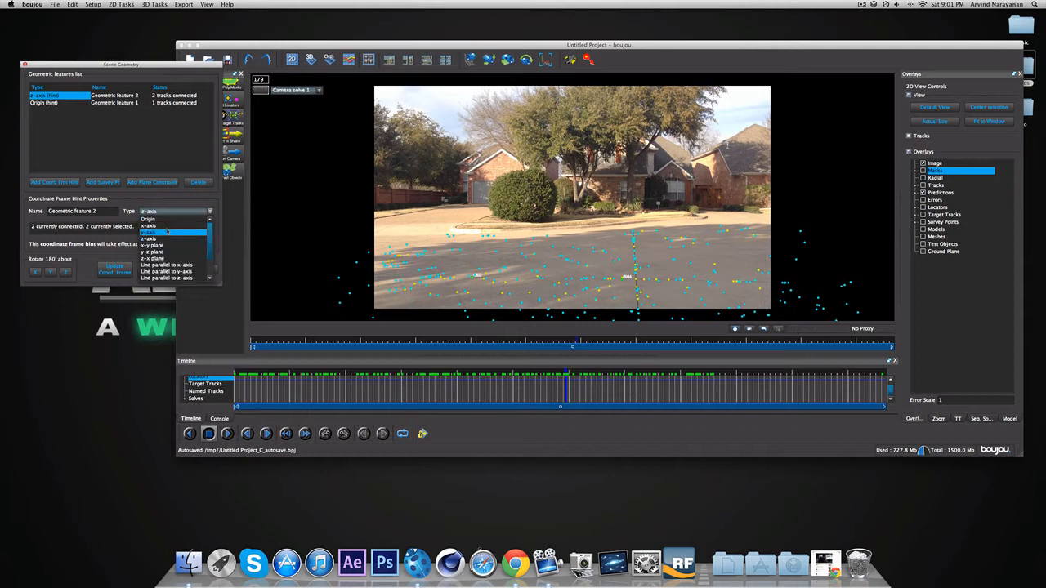
click(163, 229)
Add a z-axis hint connected to the origin point and the far end of the centre crack, and update the coordinate frame.
click(70, 182)
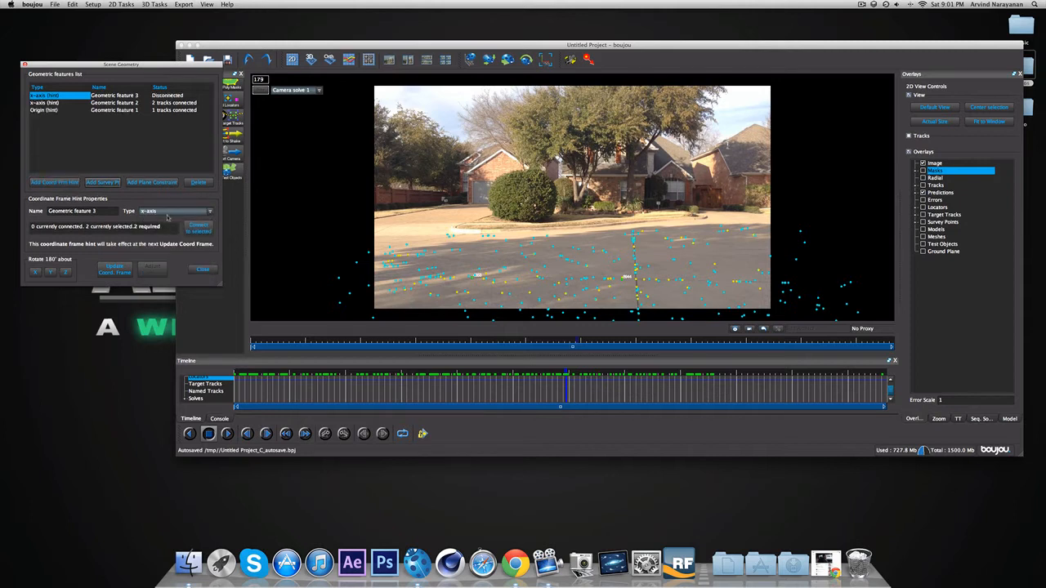
click(172, 211)
click(159, 238)
super+click(473, 280)
super+click(627, 236)
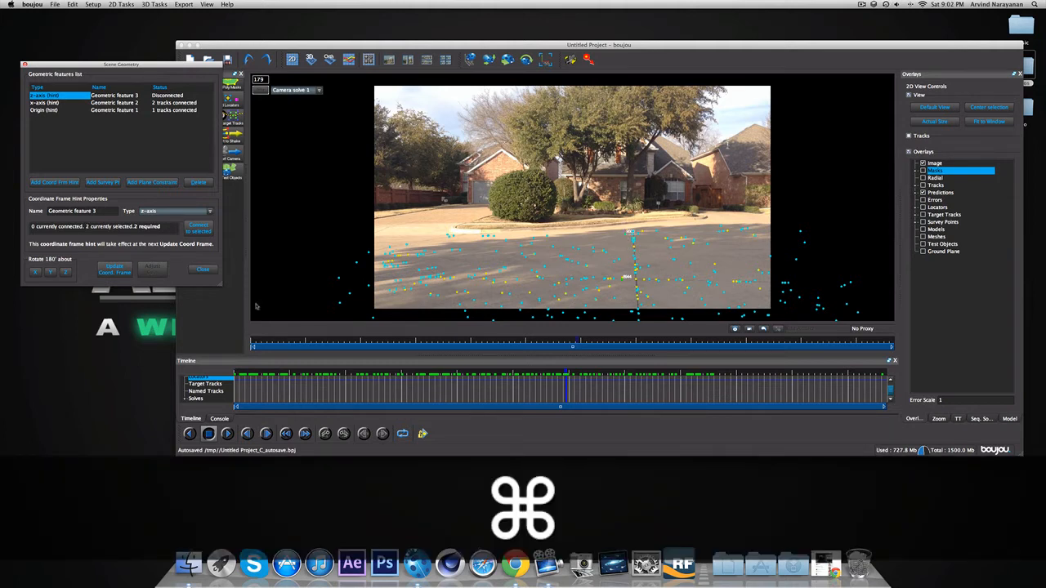
click(202, 232)
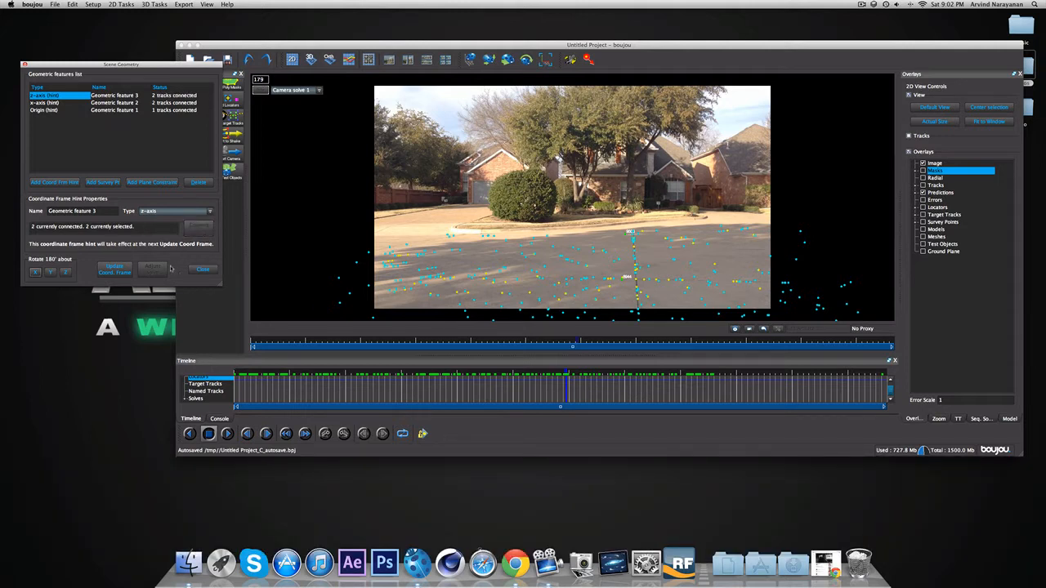
click(114, 272)
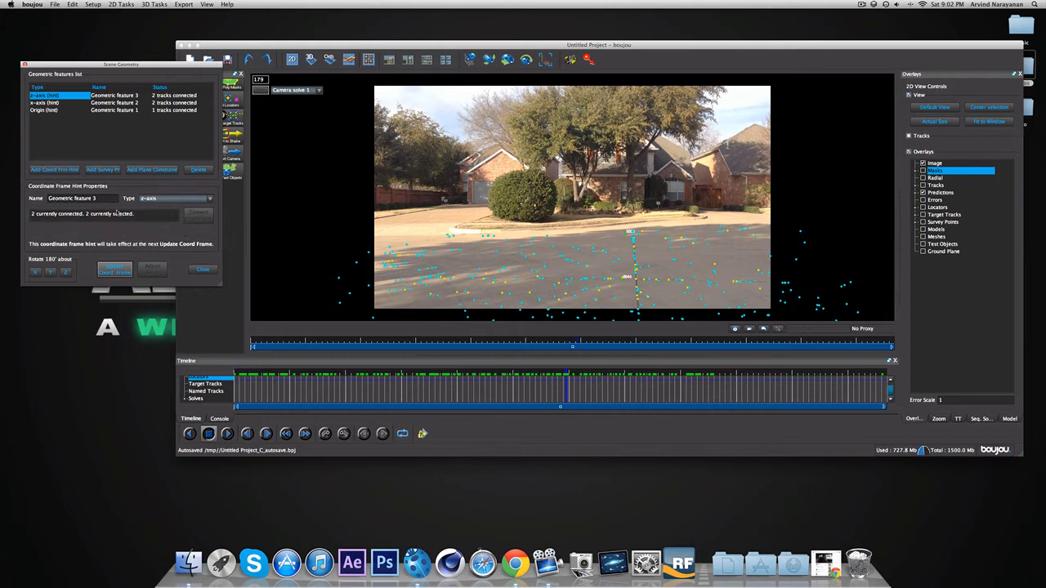
click(204, 271)
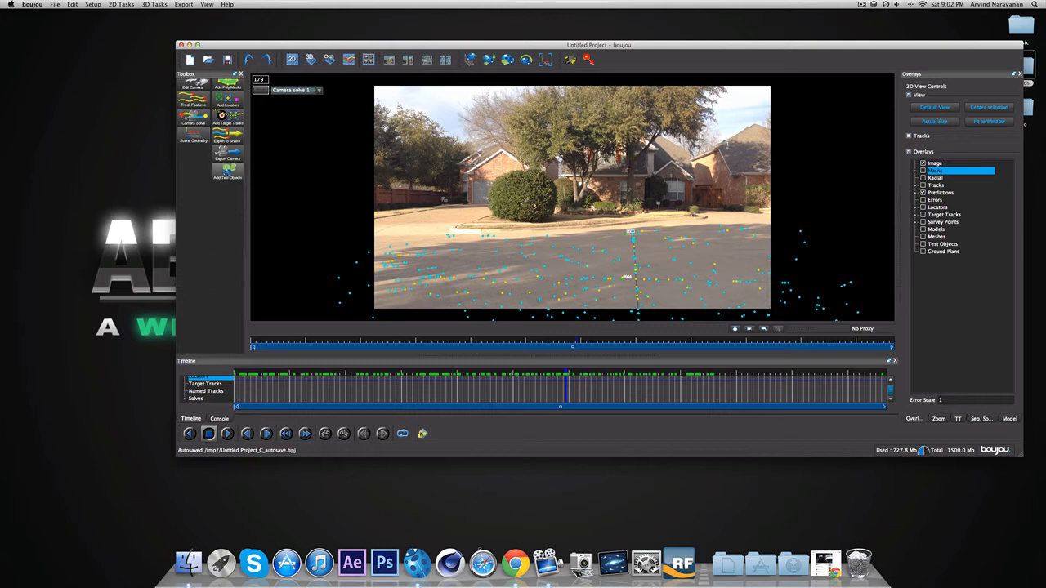
Replace the existing test object with a new solid Ladybird without alignment, and scrub back to frame 1 to check its tracking.
click(216, 172)
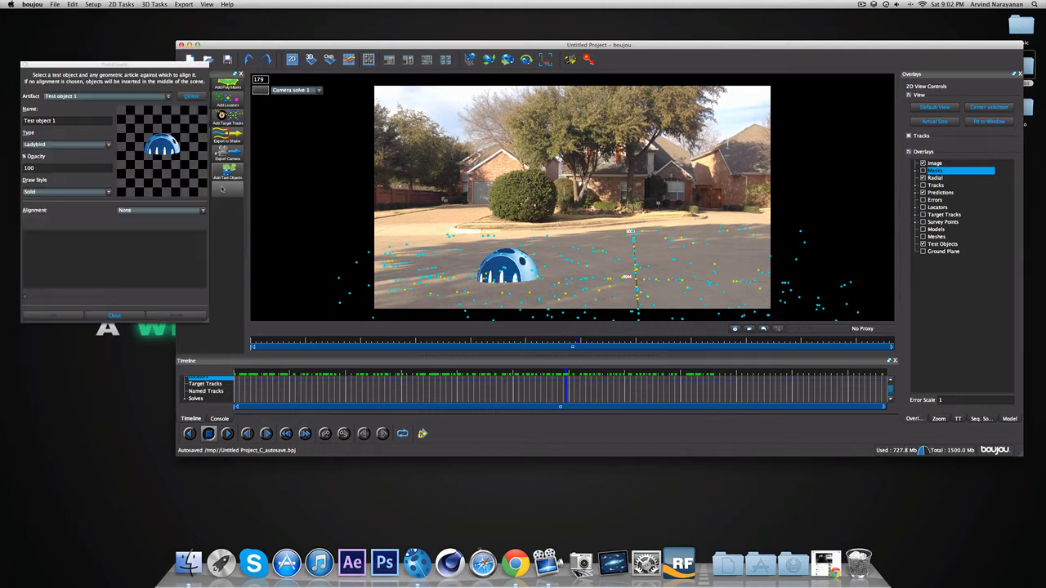
click(193, 97)
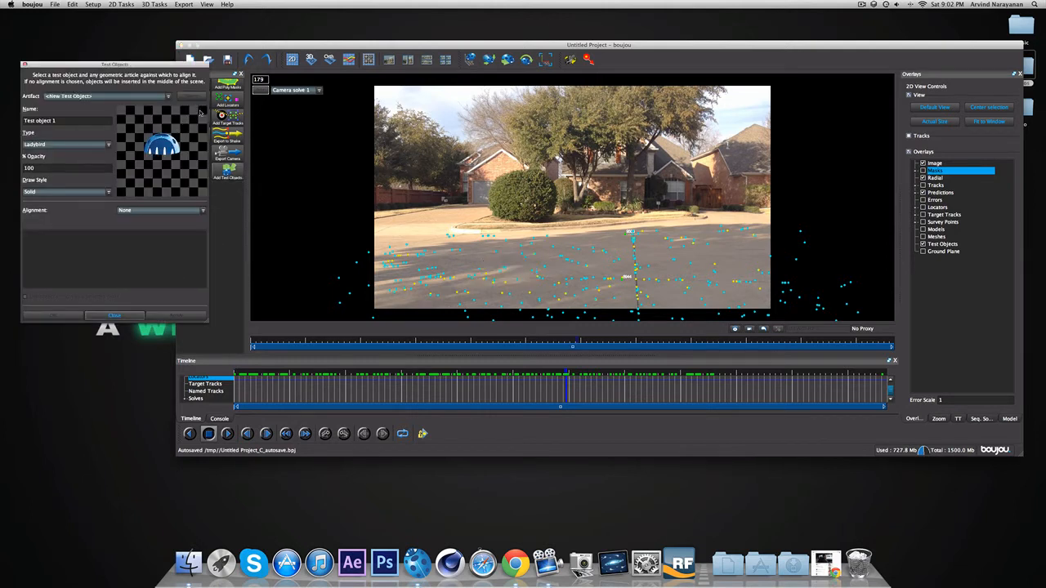
click(65, 99)
click(71, 106)
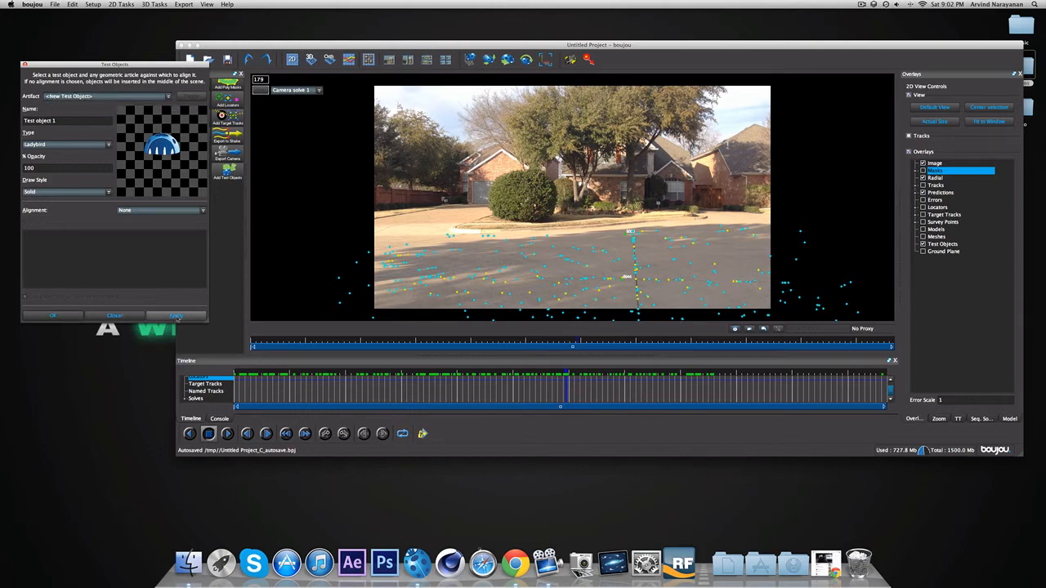
click(176, 316)
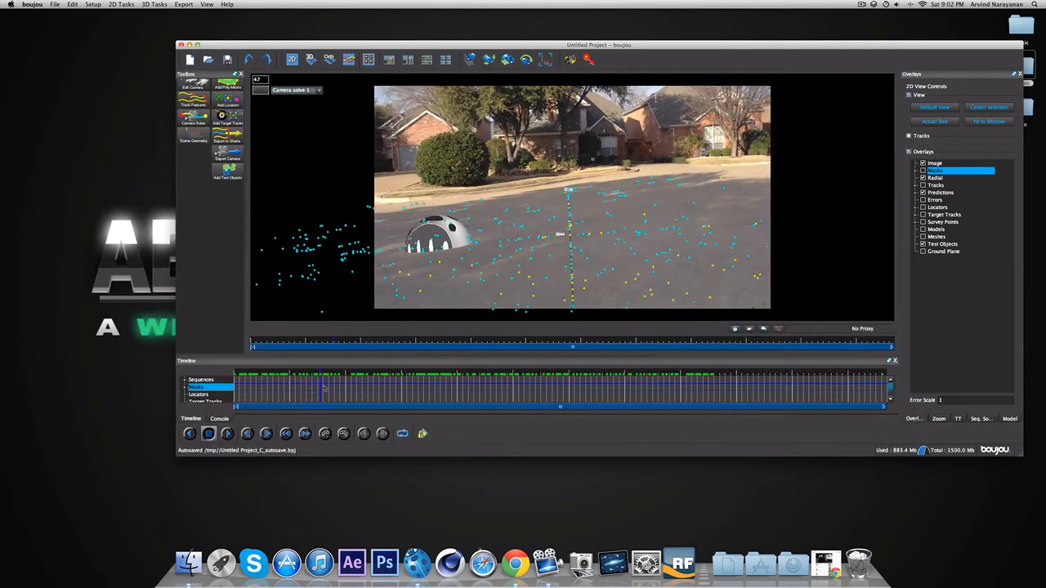
drag(324, 388, 226, 393)
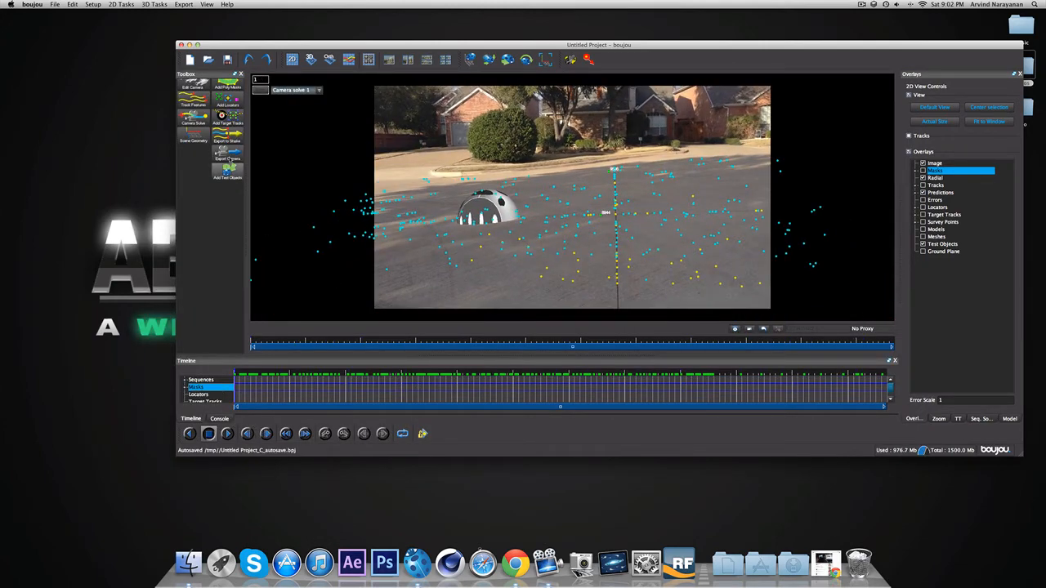
Set up a camera export that overrides the format defaults, with start index 0 and the scene scaled by 100.
click(175, 4)
click(166, 3)
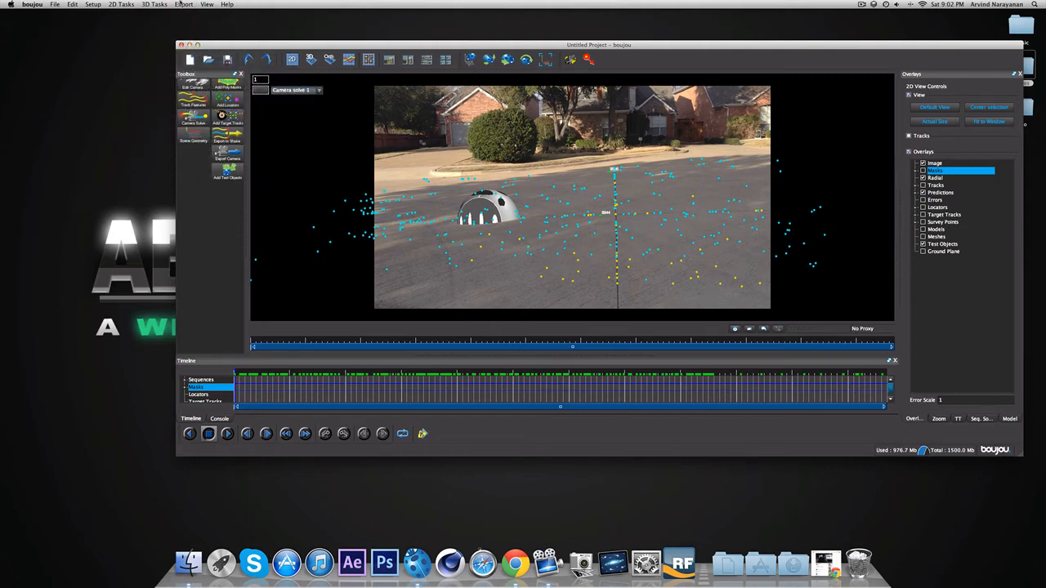
click(183, 3)
click(205, 14)
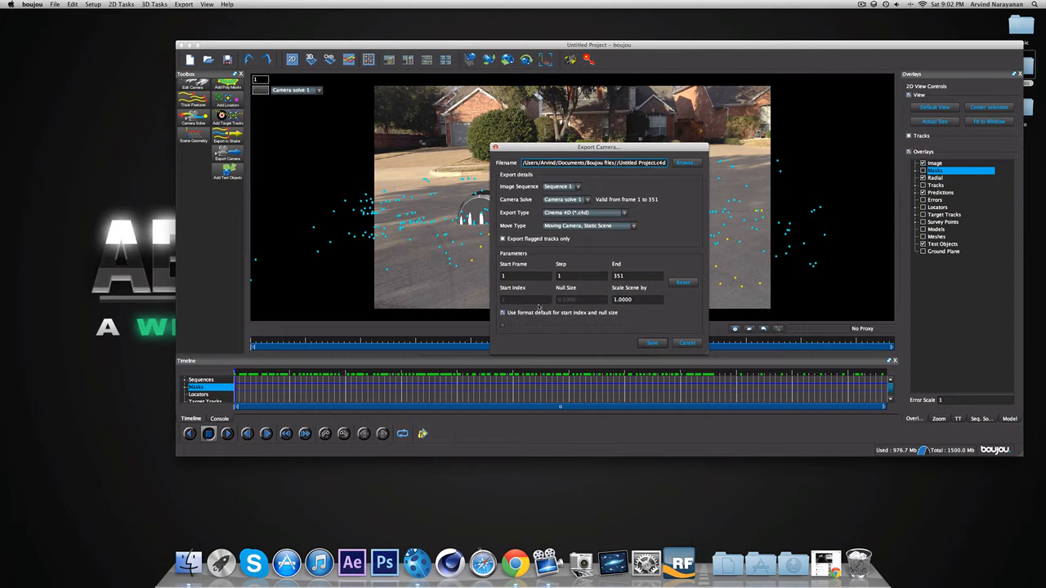
click(502, 313)
click(504, 300)
key(BackSpace)
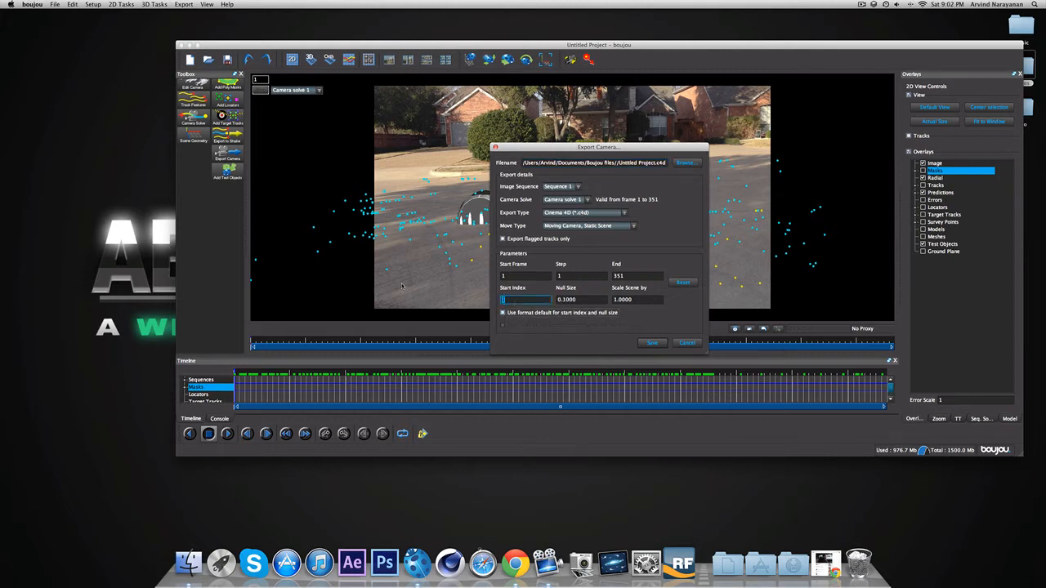
text(0)
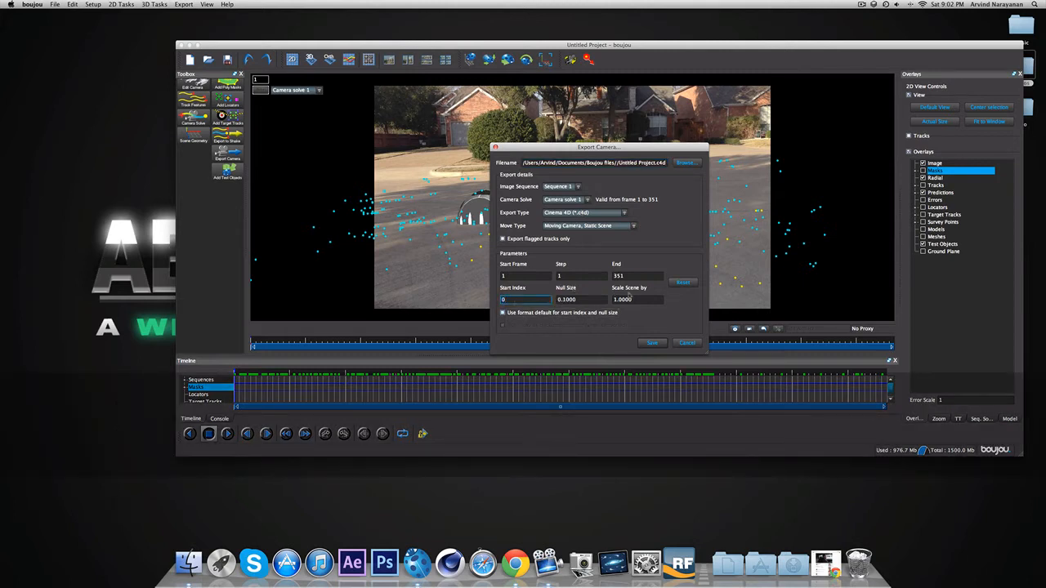
key(Tab)
key(Tab)
text(1)
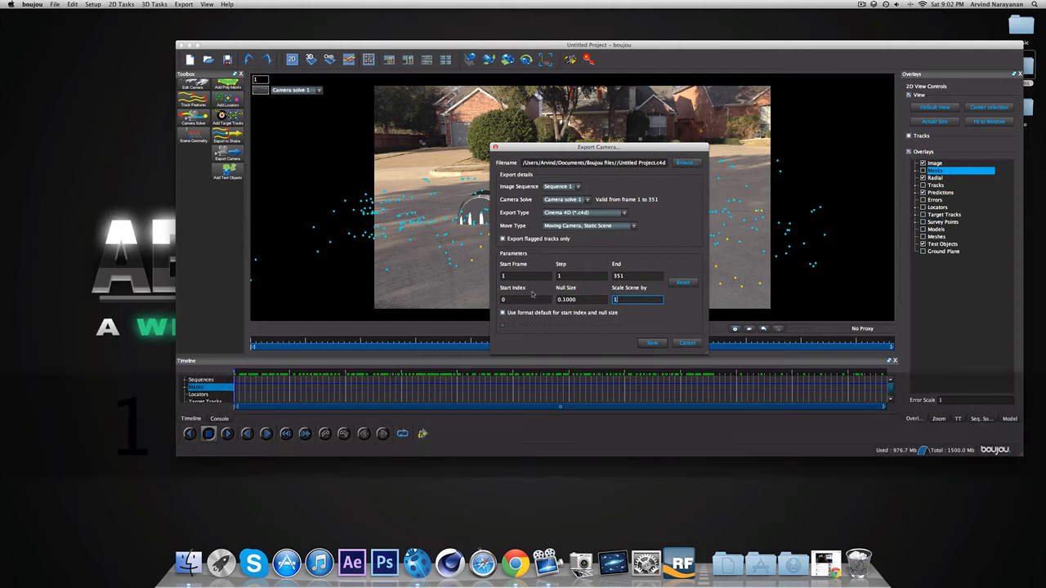
text(00)
Set the export destination to the Desktop folder with the file name tutorial.
click(685, 164)
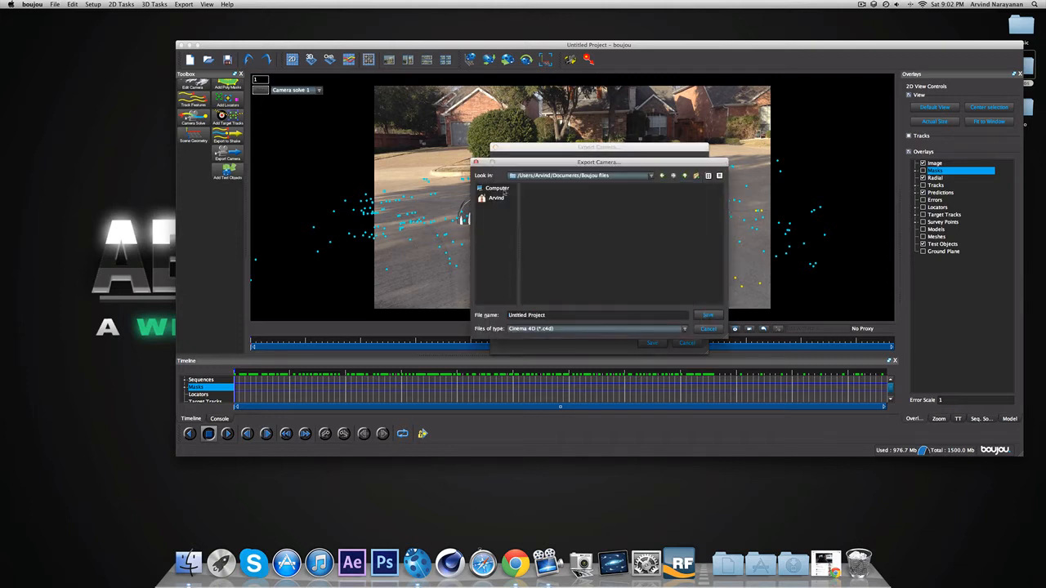
click(495, 188)
click(498, 199)
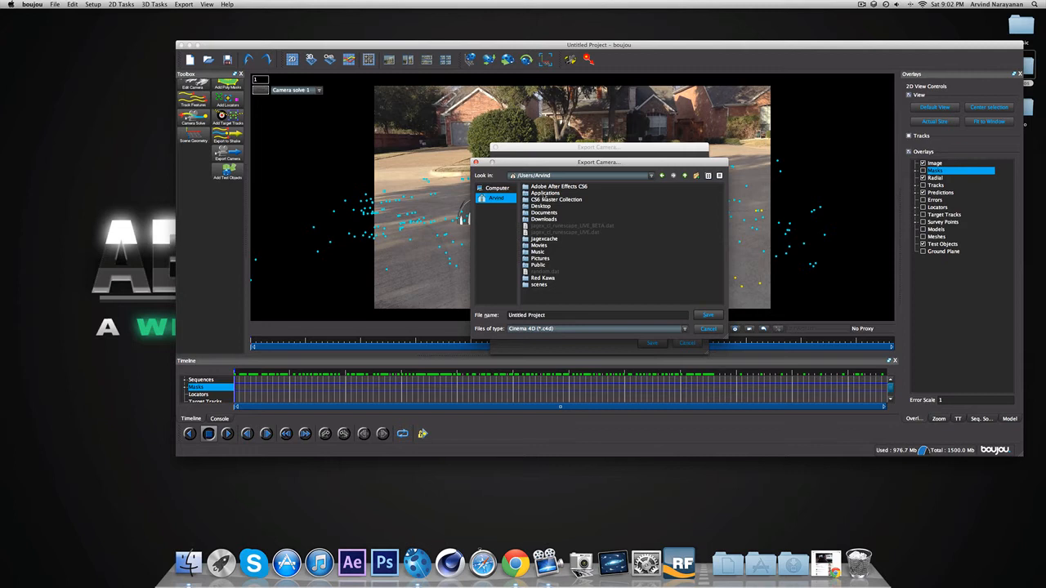
click(545, 206)
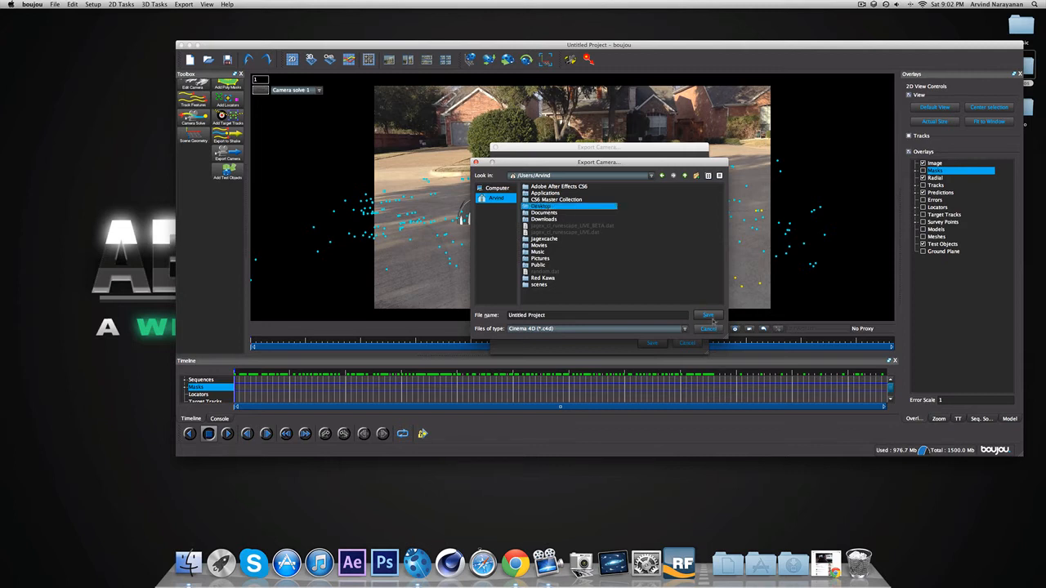
click(708, 316)
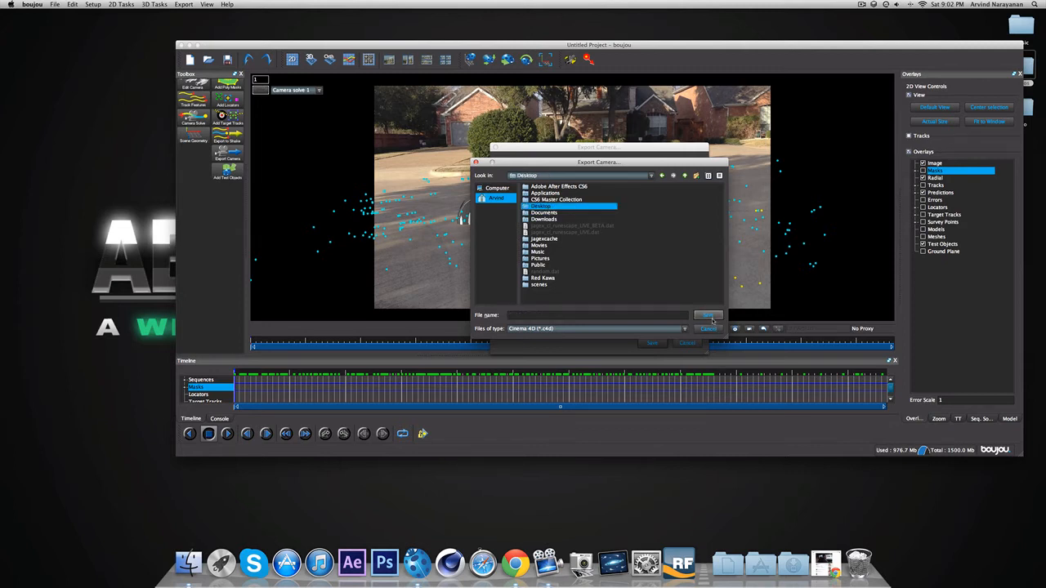
click(649, 317)
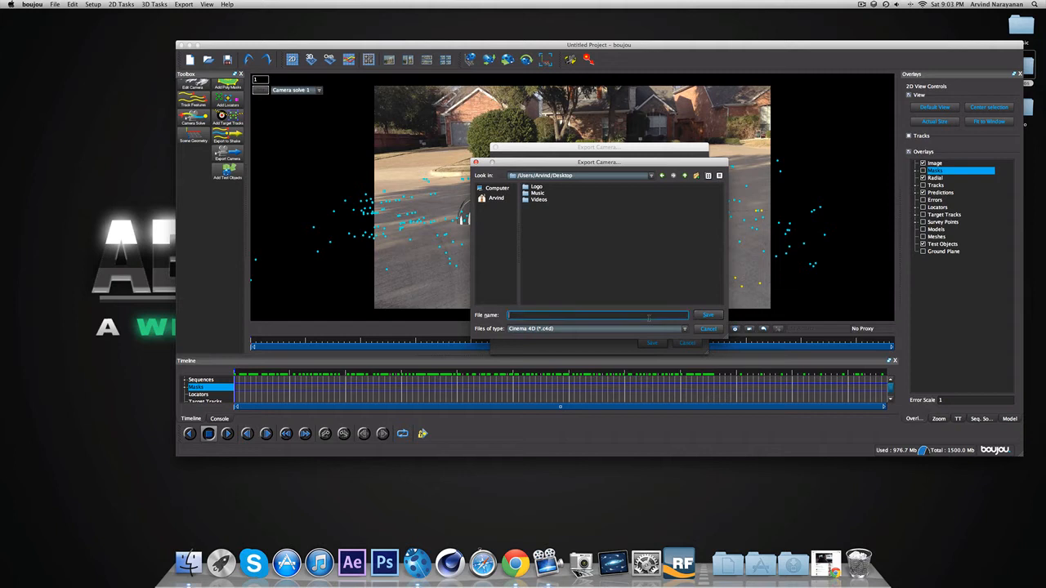
text(tut)
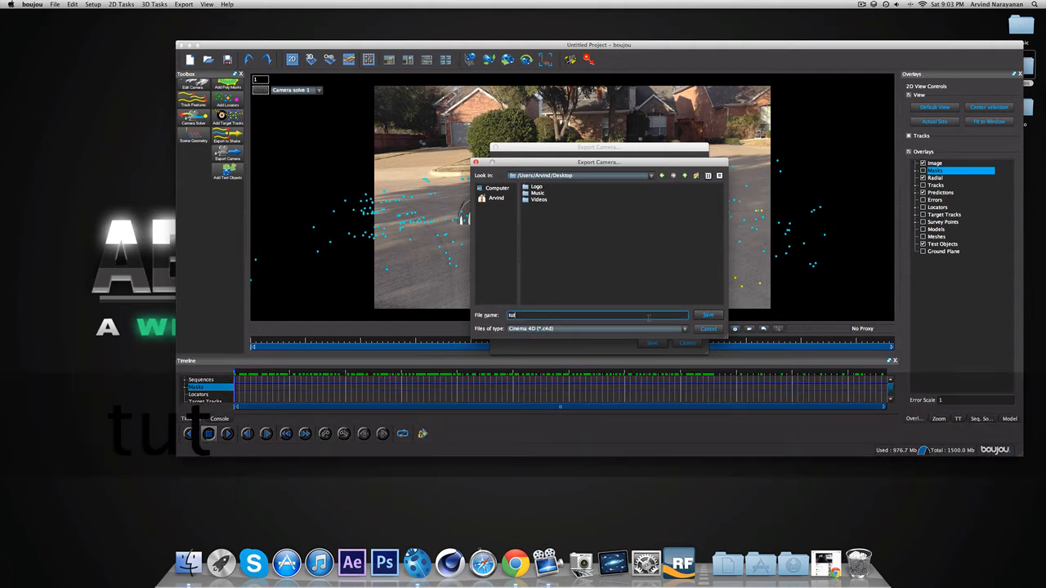
text(orial)
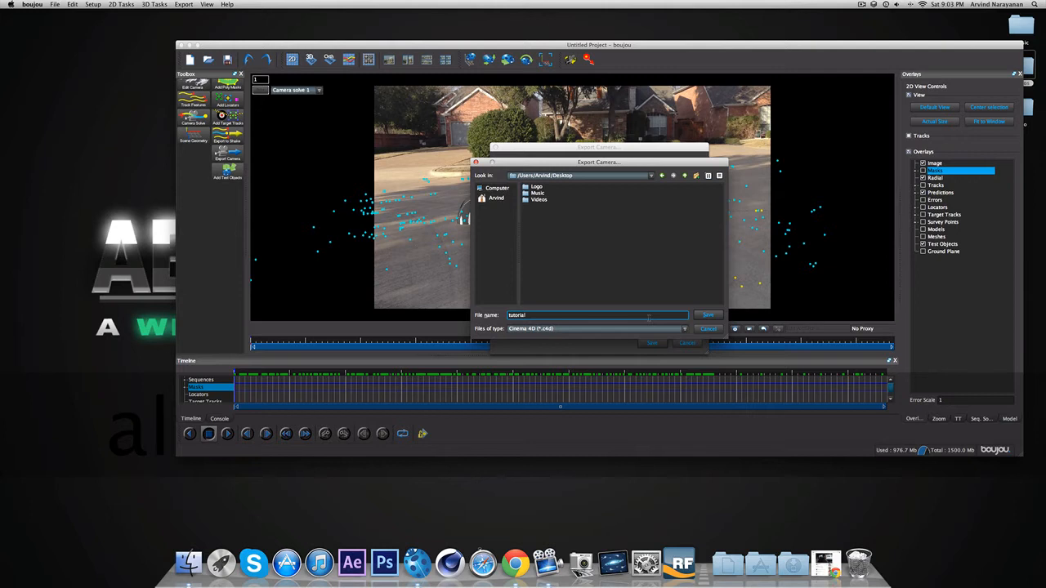
key(Return)
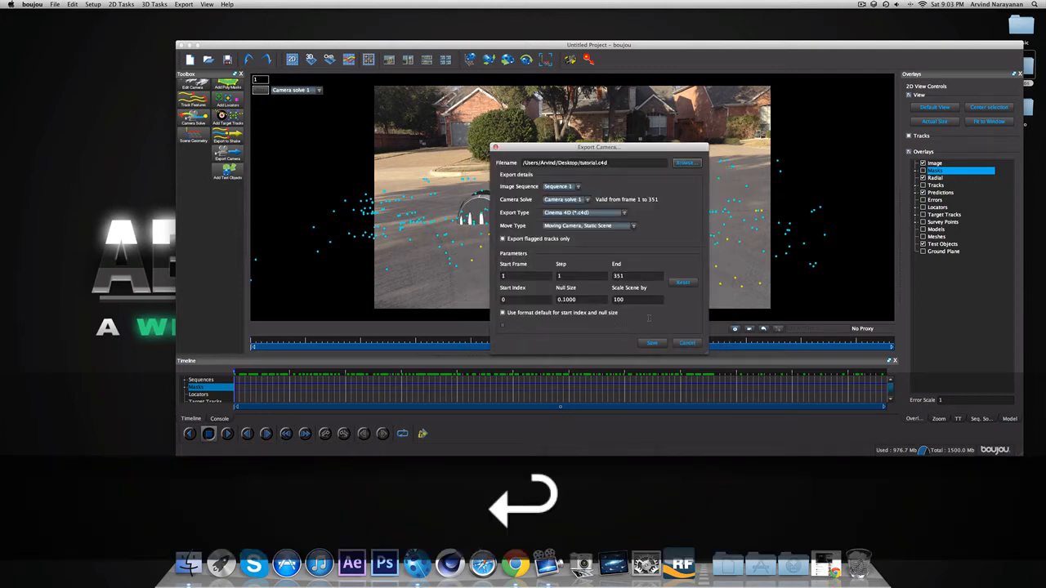
Export the camera solve as a Cinema 4D file and quit, discarding the unsaved project changes.
click(651, 343)
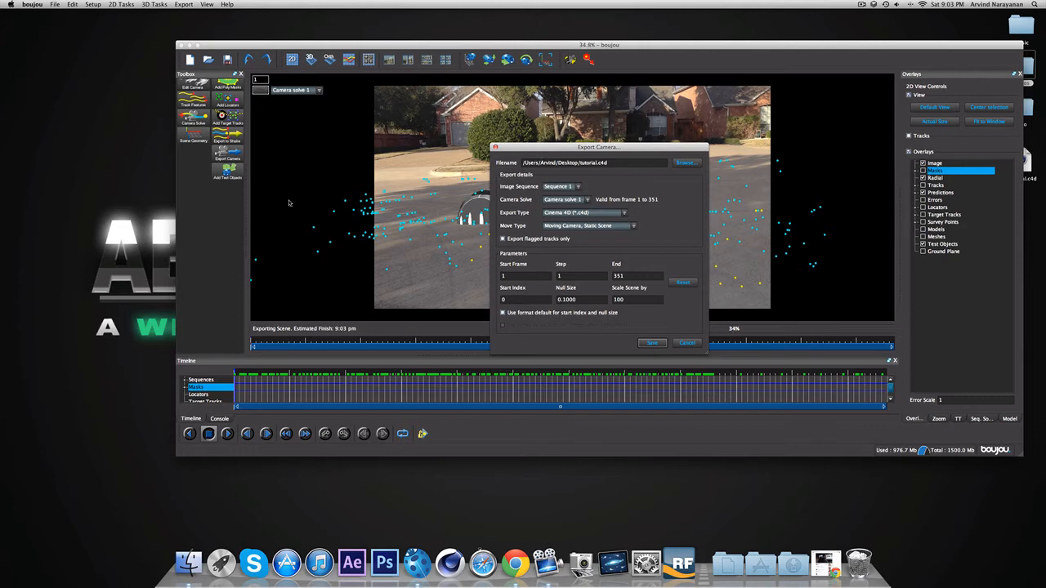
click(688, 344)
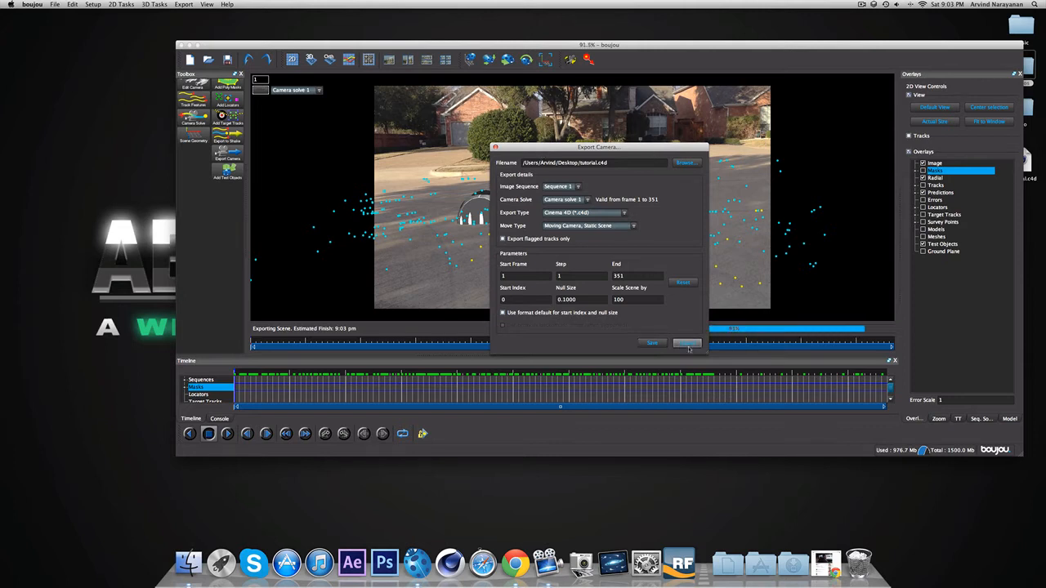
scroll(359, 143, down, 2)
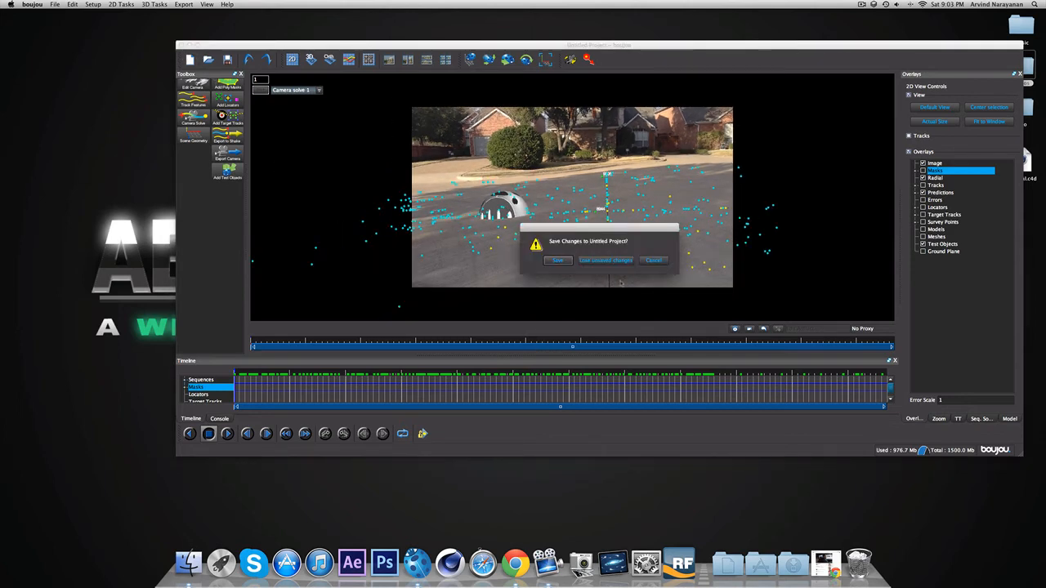
click(617, 261)
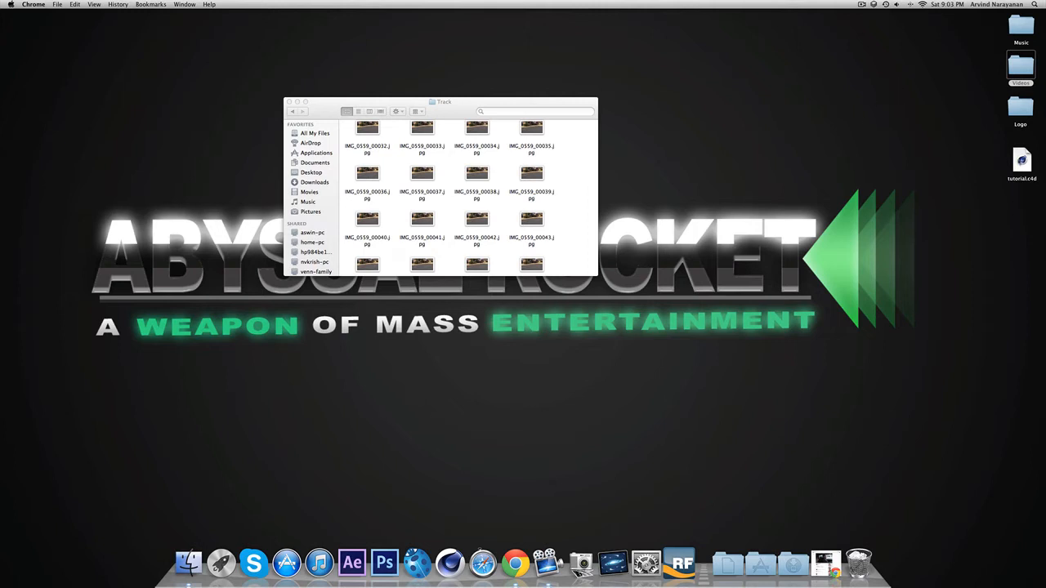
Open the exported tutorial.c4d file from the desktop as plain text in TextEdit, choosing it from the Applications folder.
right_click(1021, 161)
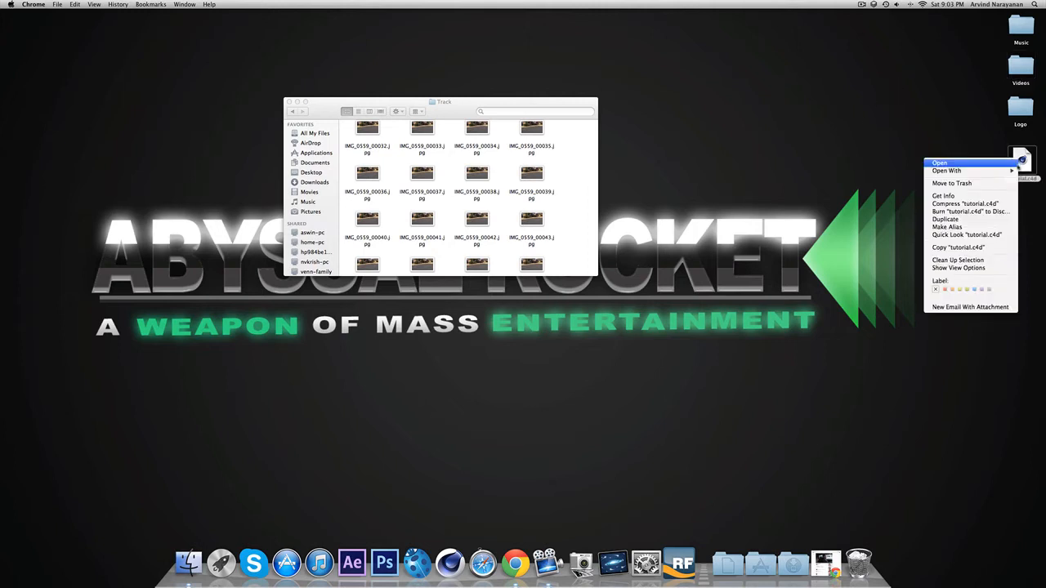
mouse_move(1013, 171)
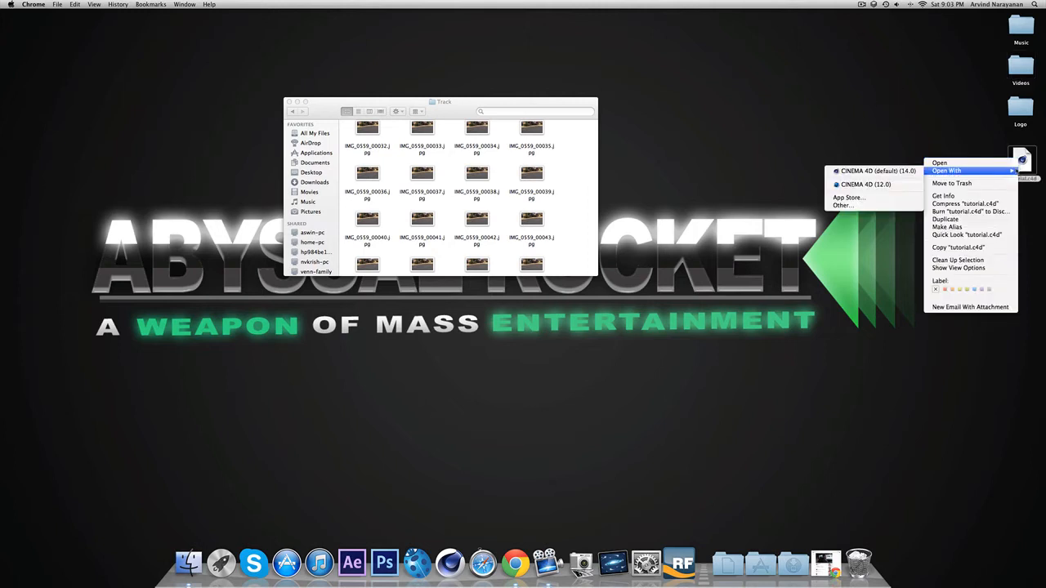
click(850, 205)
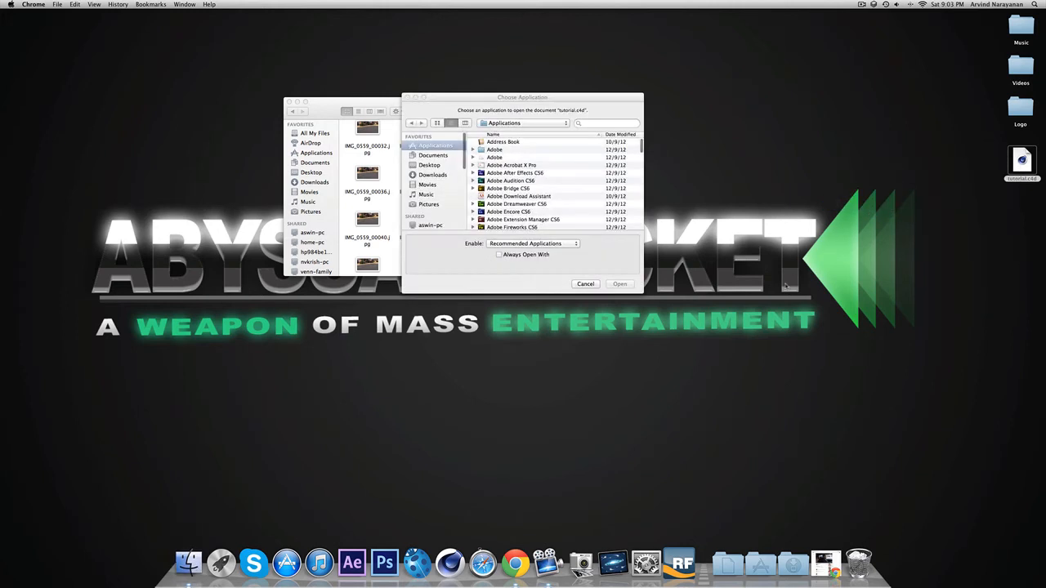
drag(520, 104, 692, 200)
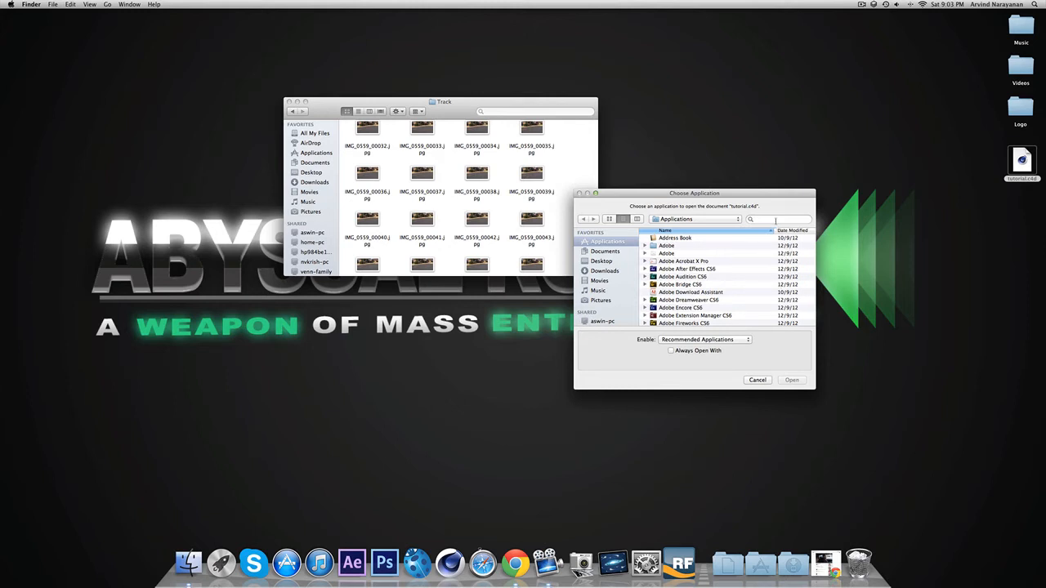
click(775, 219)
scroll(744, 266, down, 10)
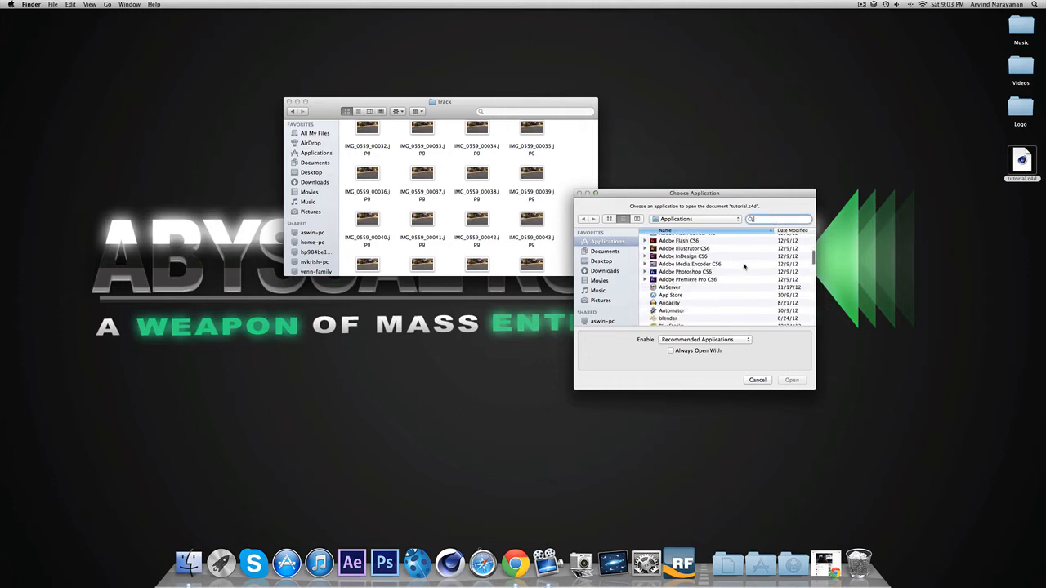
scroll(744, 266, down, 10)
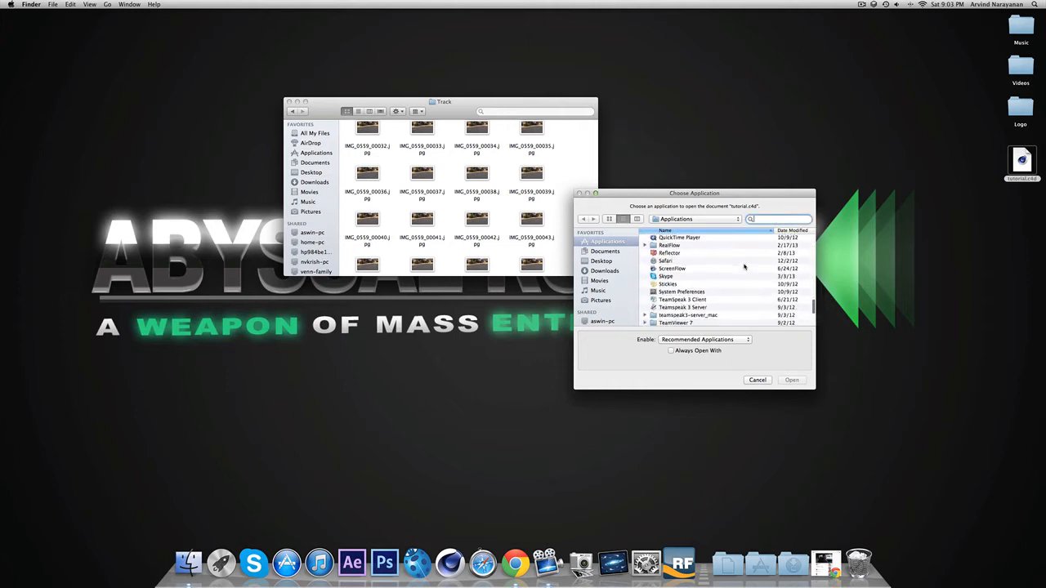
double_click(666, 322)
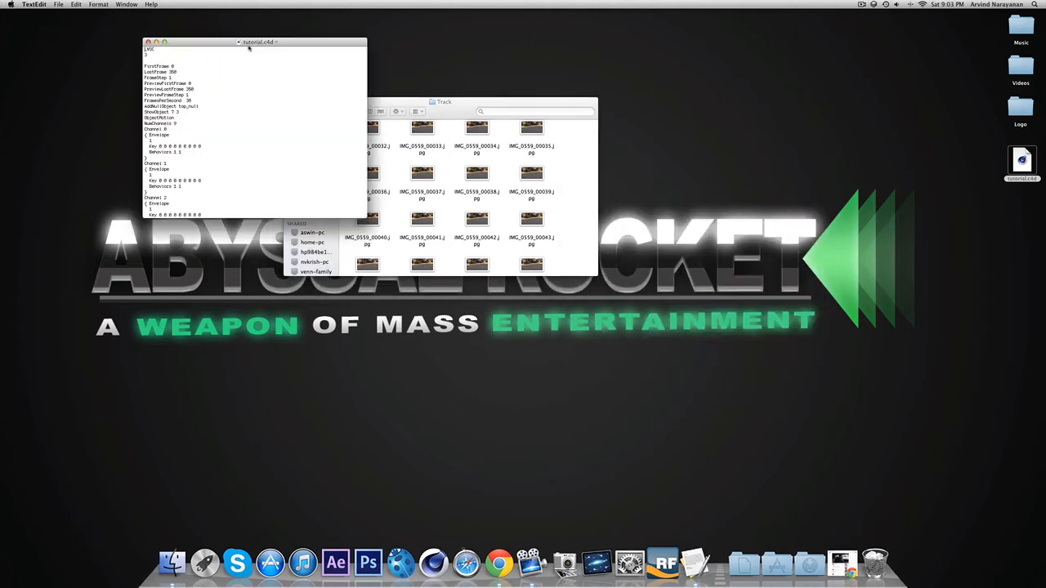
drag(247, 42, 614, 330)
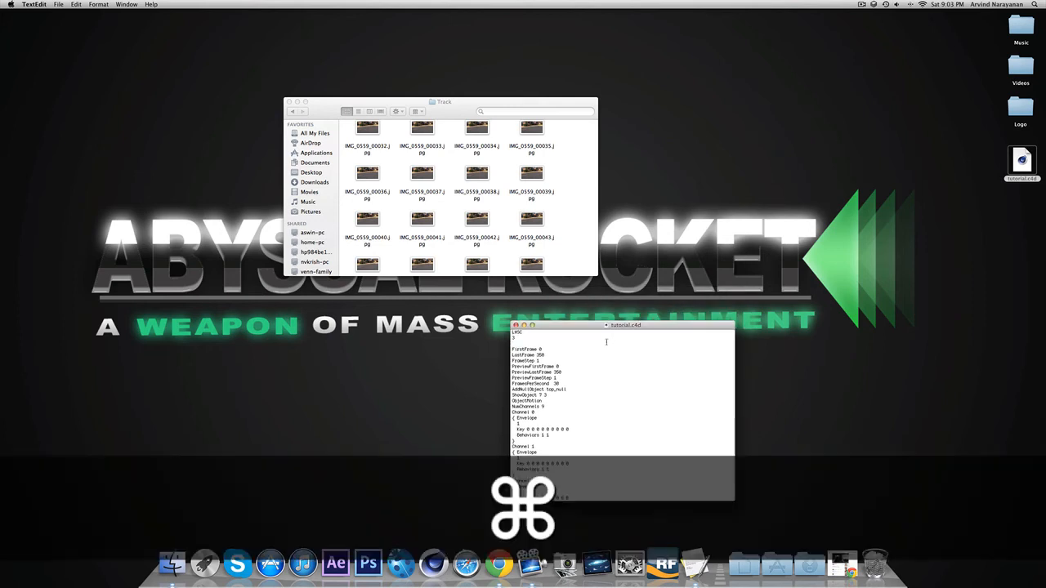
Search the exported scene text for the value -3.14.
key(super+f)
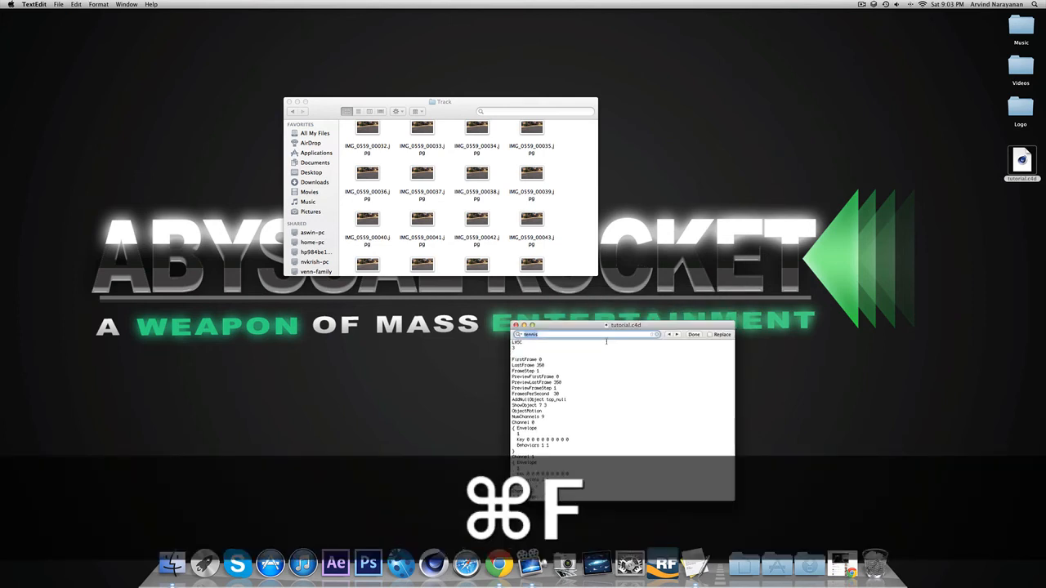
key(BackSpace)
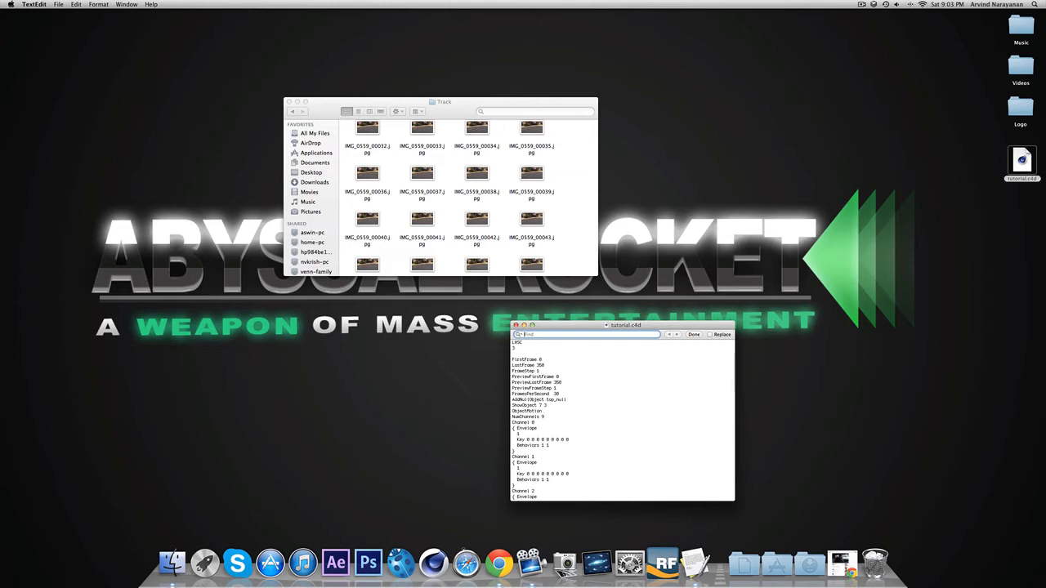
text(-3.)
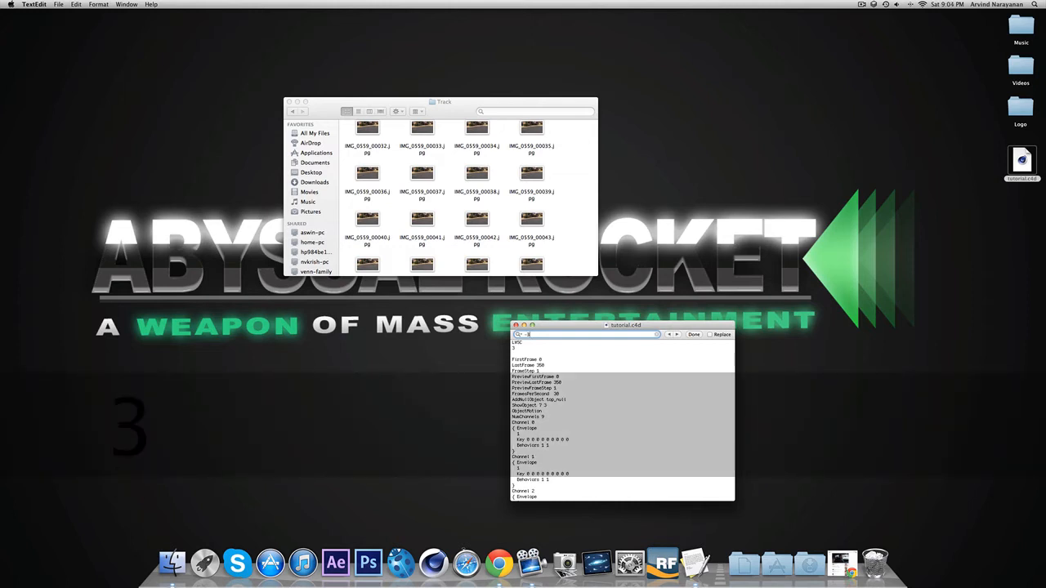
text(14)
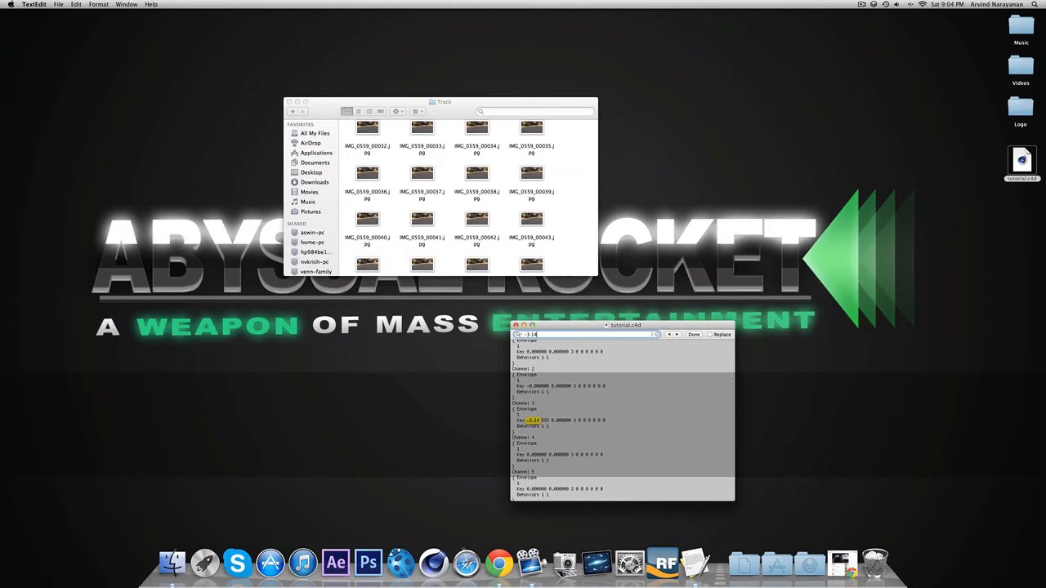
click(527, 420)
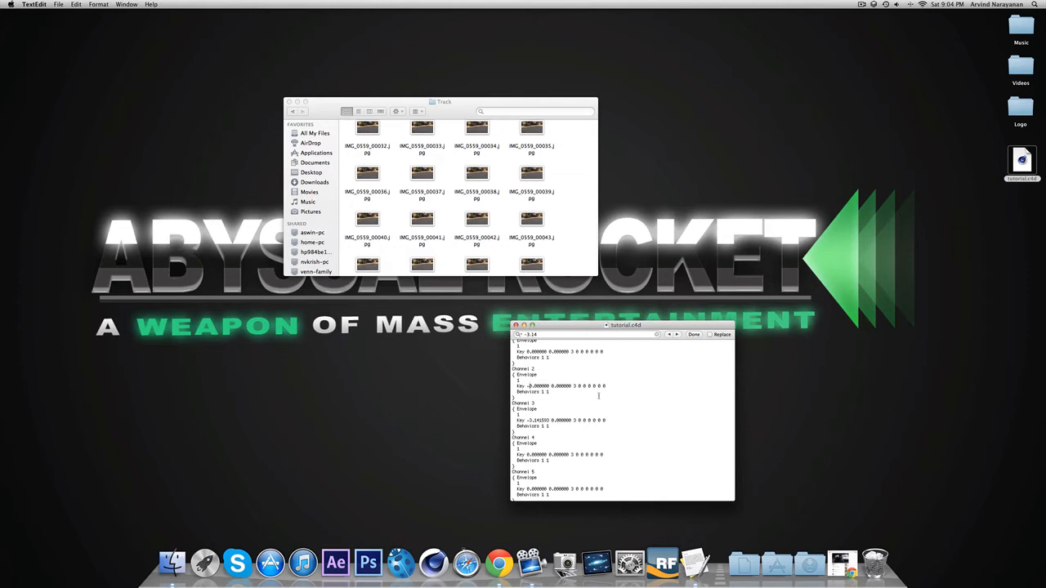
Remove the minus sign from Channel 2's first key value and replace Channel 3's -3.141593 with a copy of that value, 0.000000.
click(528, 385)
key(BackSpace)
drag(546, 385, 527, 386)
key(super+c)
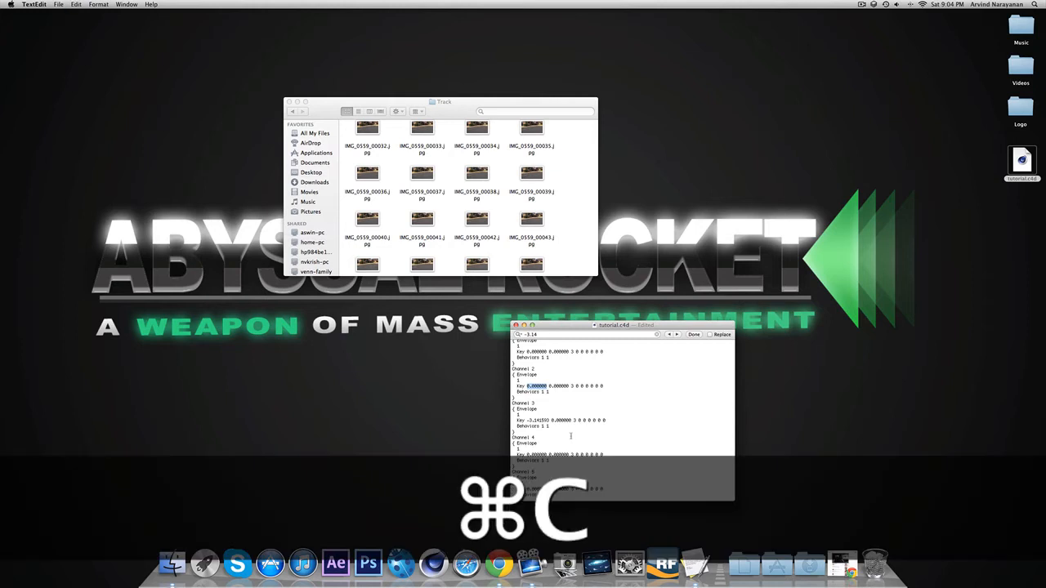
drag(527, 420, 549, 420)
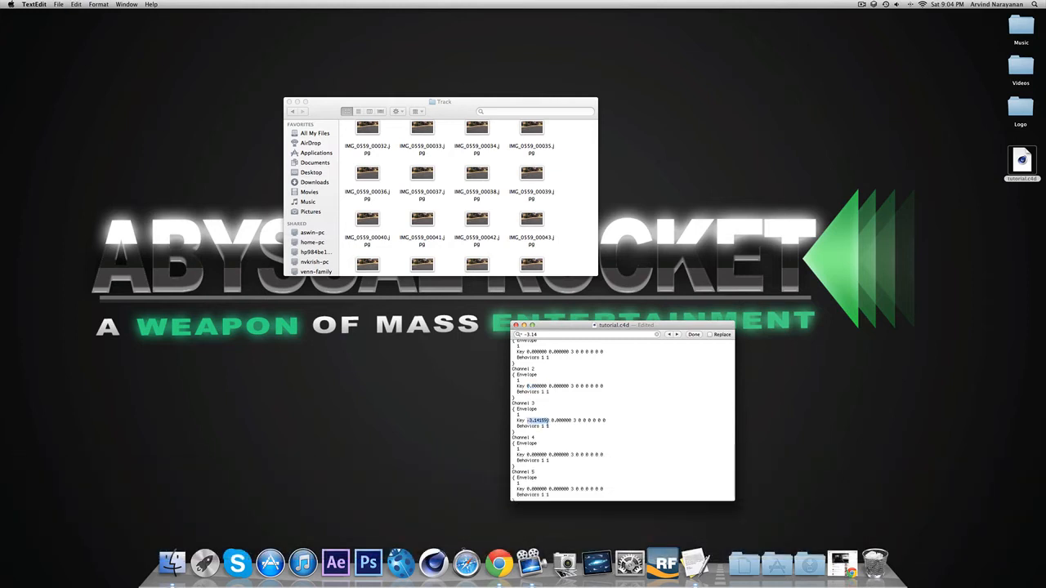
key(Right)
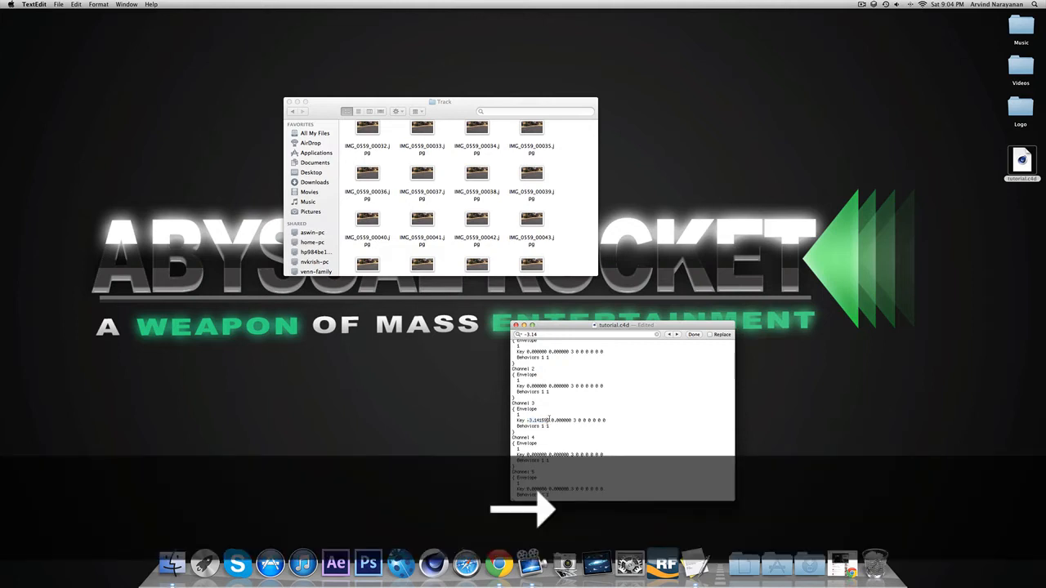
drag(549, 419, 527, 420)
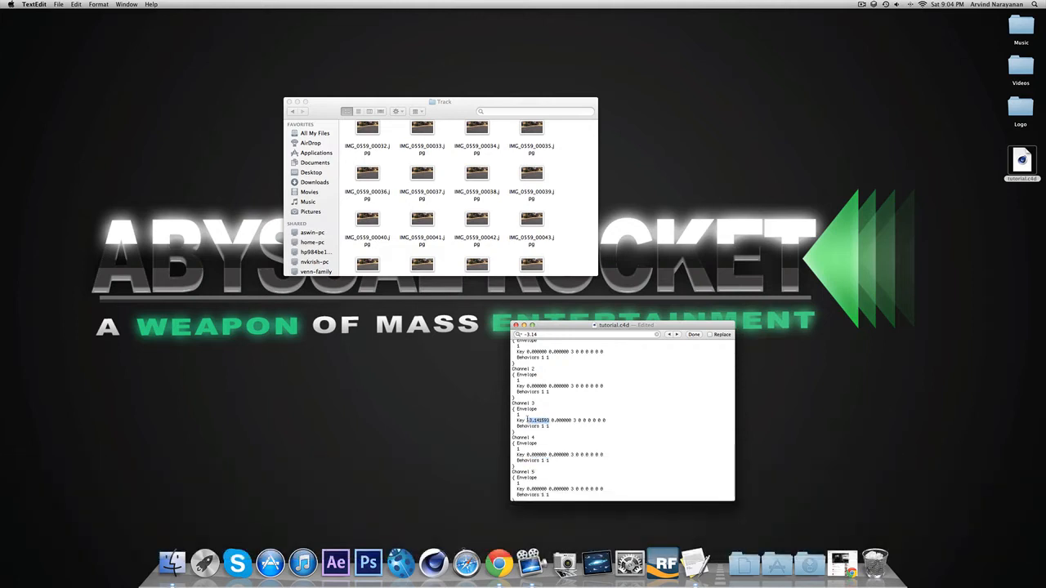
key(super+v)
Clear the previous search, enable replacing, and search the file for parentitem 10000001.
click(656, 335)
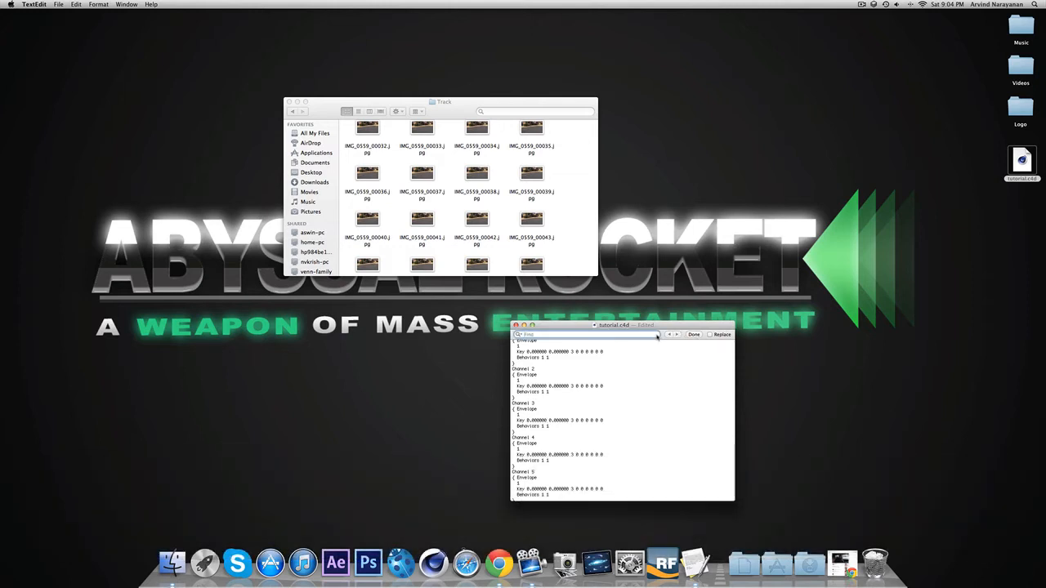
click(706, 335)
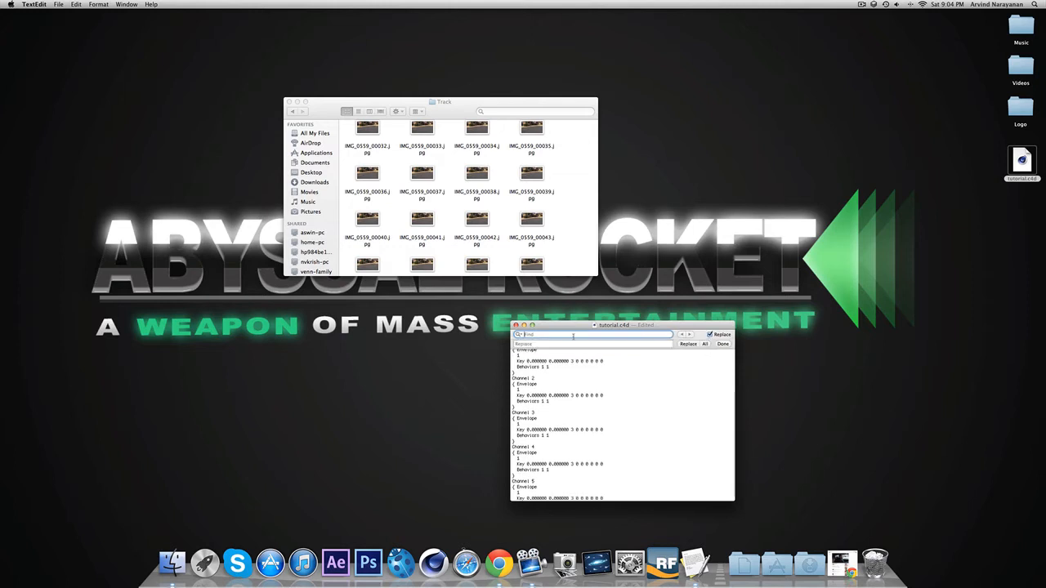
text(pa)
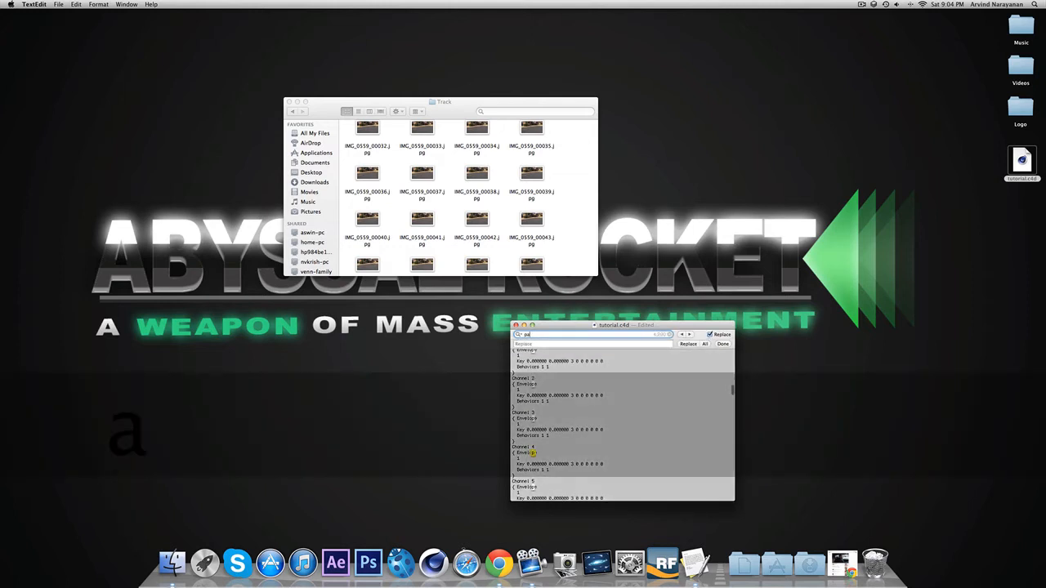
text(rentite)
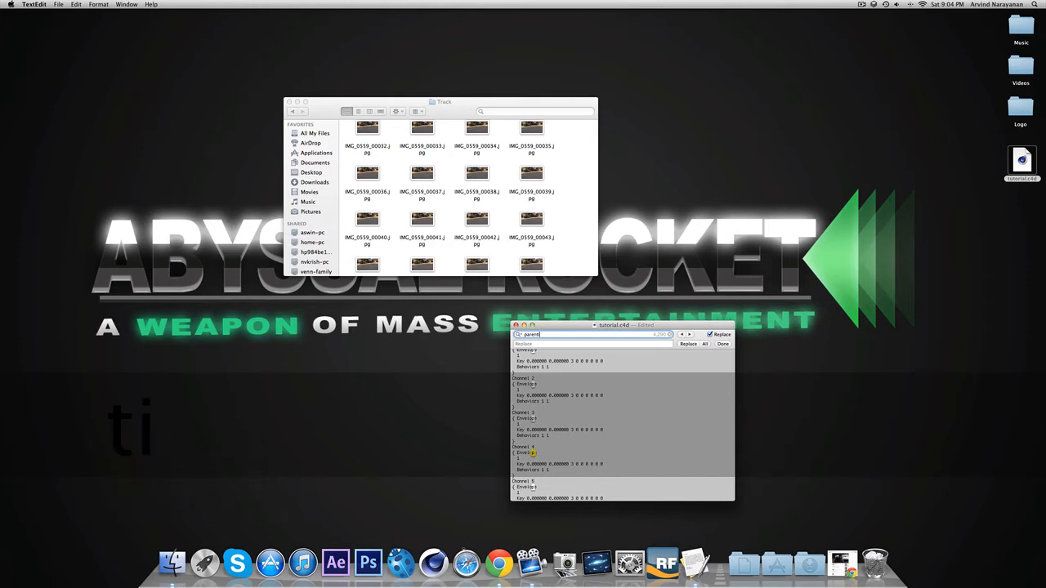
text(m)
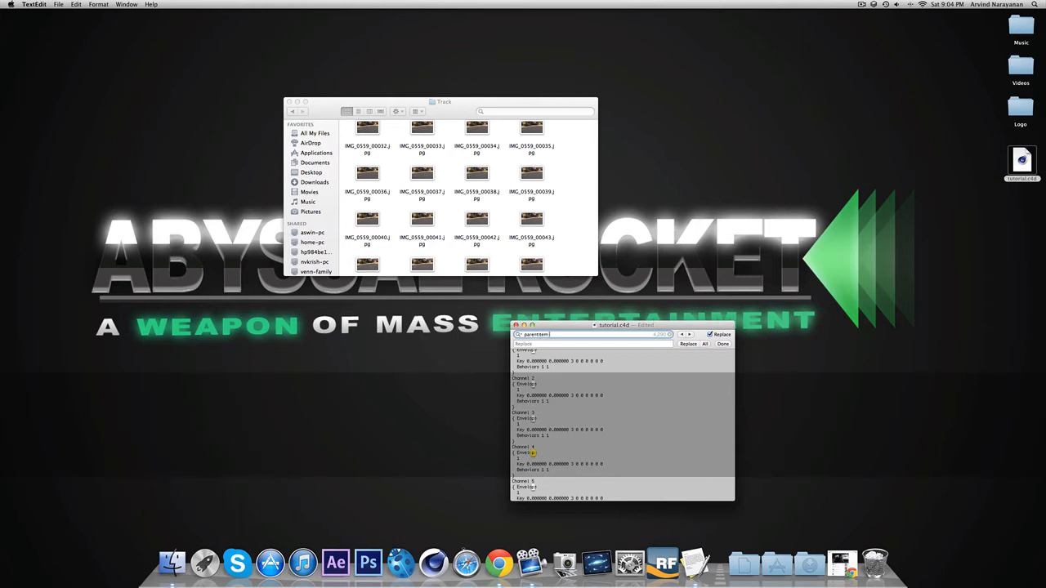
text( 1)
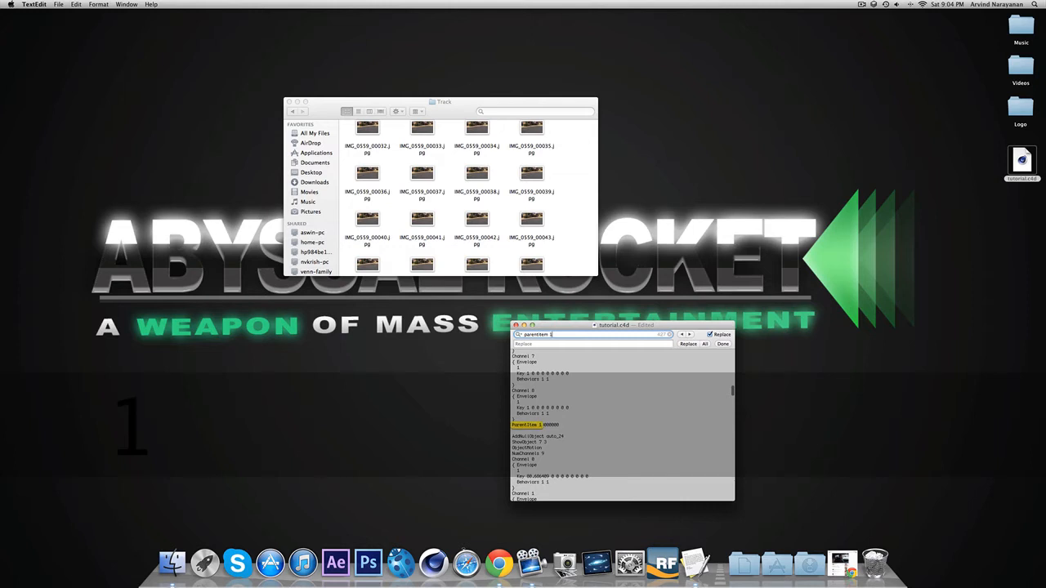
text(0000001)
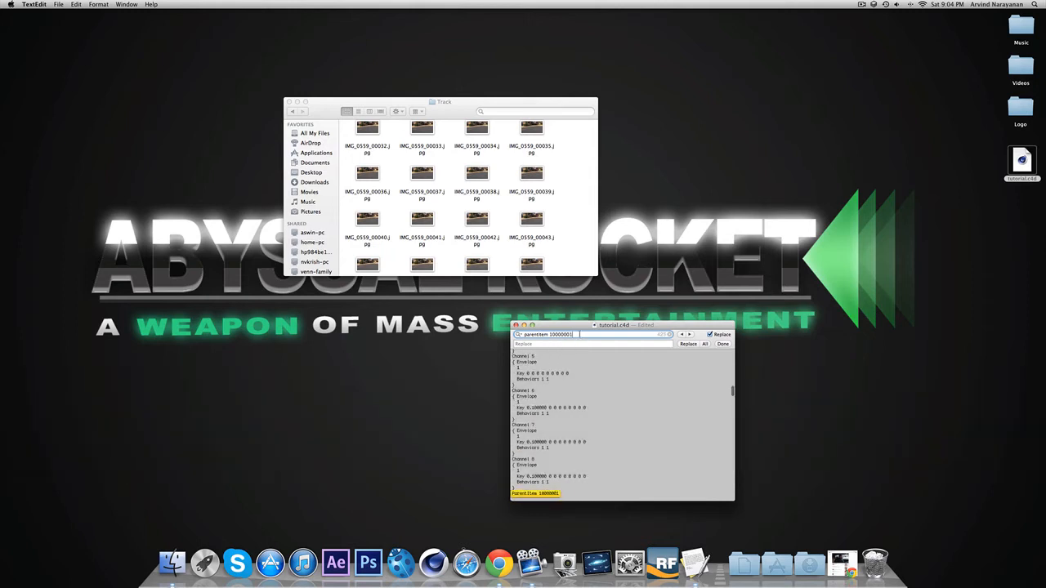
Try to copy the search term parentitem 10000001 in as the replacement text.
key(super+a)
right_click(541, 333)
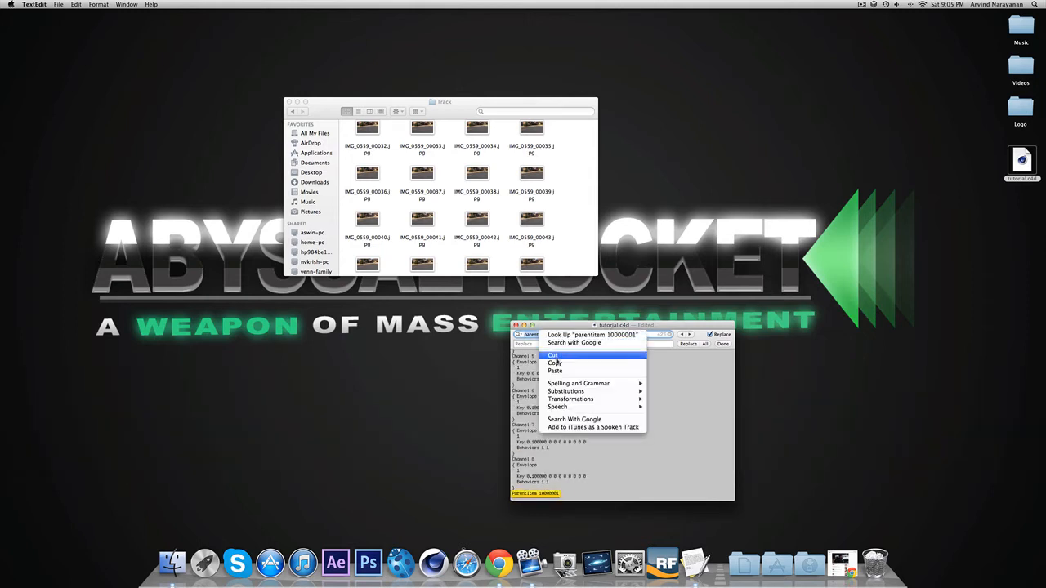
click(554, 363)
right_click(555, 344)
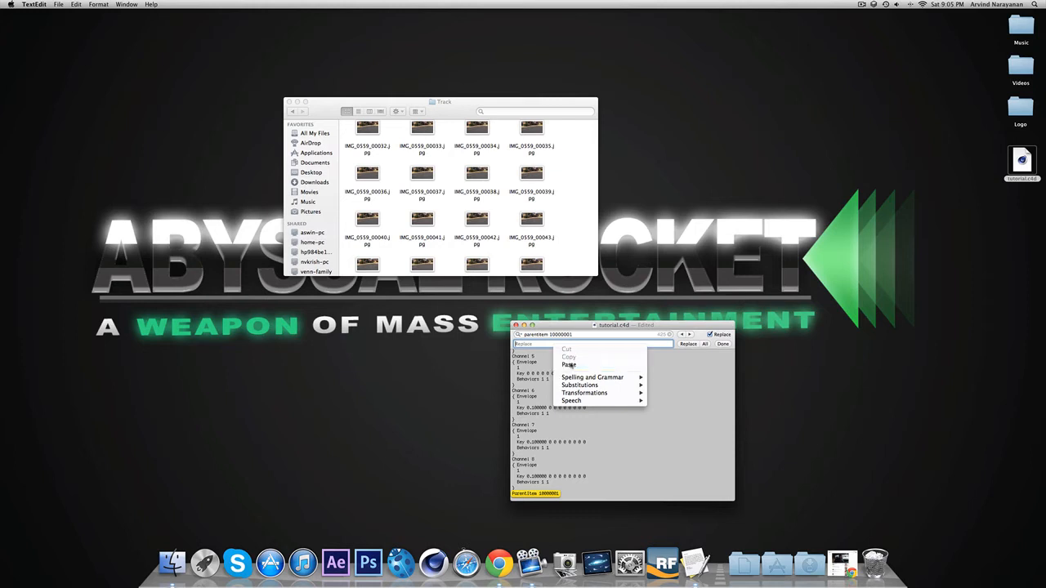
click(571, 365)
right_click(566, 344)
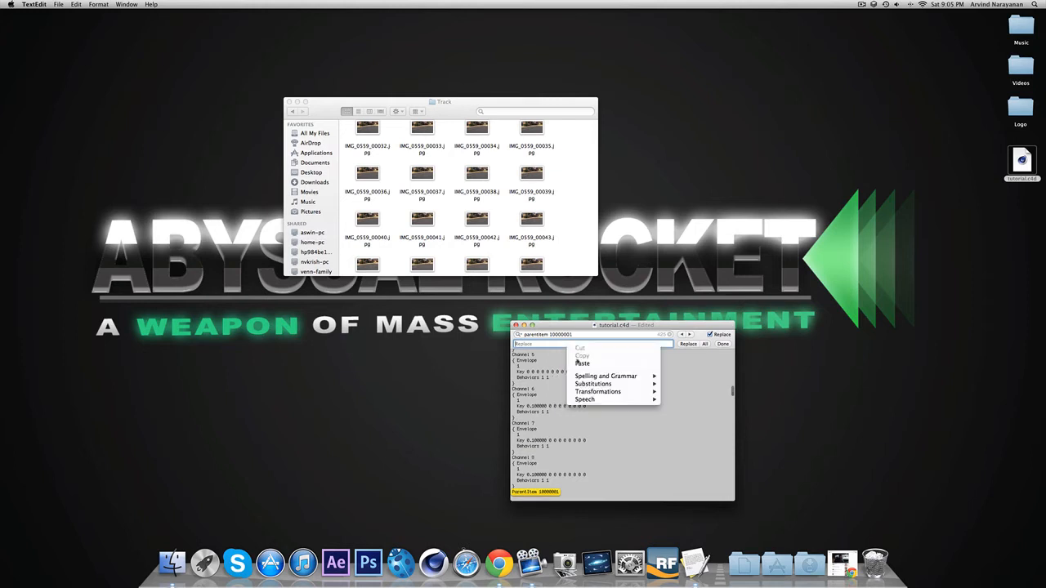
click(578, 365)
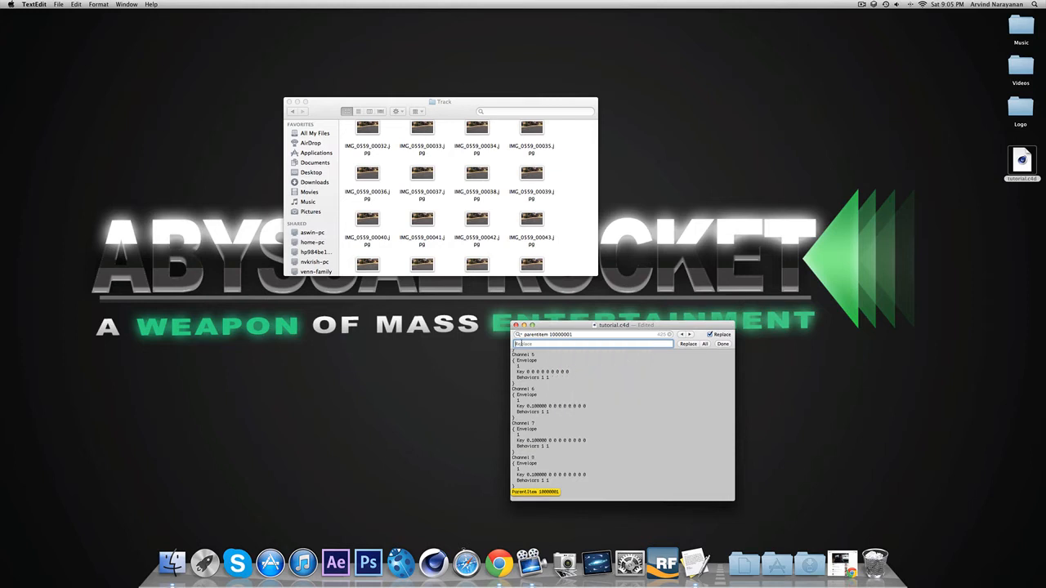
Replace every occurrence of parentitem 10000001 with parentitem 10000002, then close the edited tutorial.c4d file.
text(p)
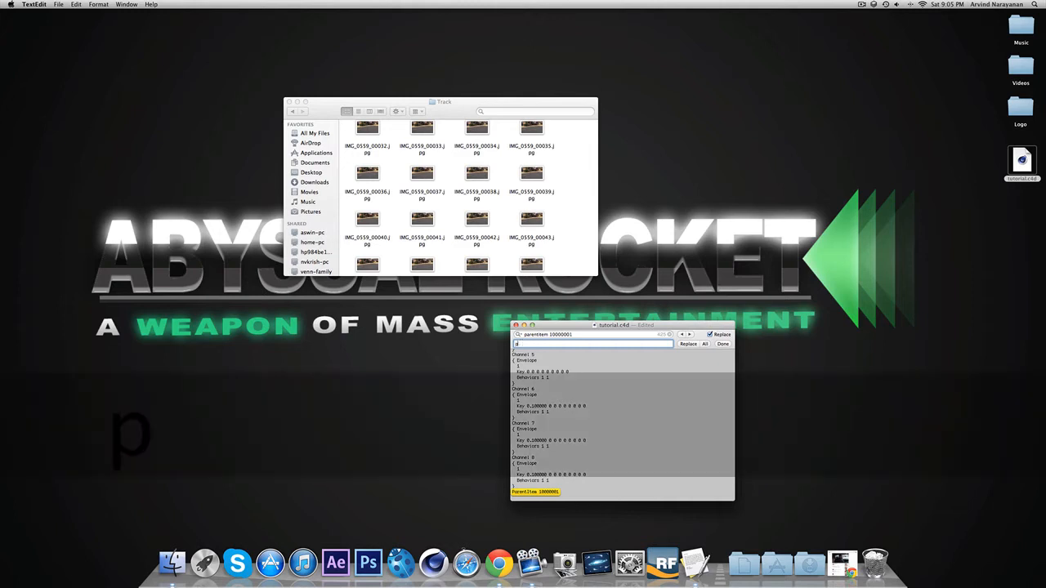
text(arentitem)
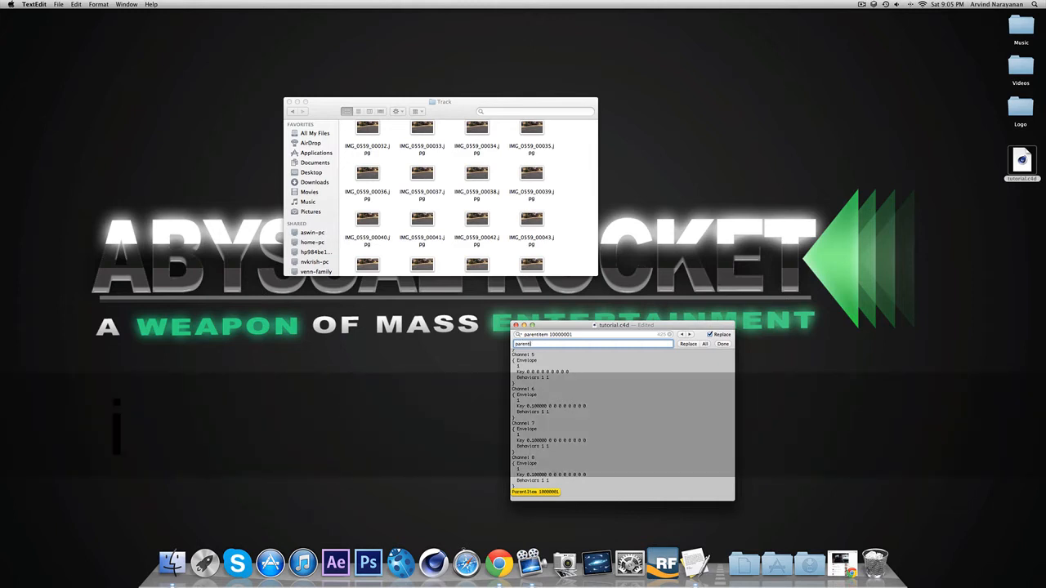
text( 10000002)
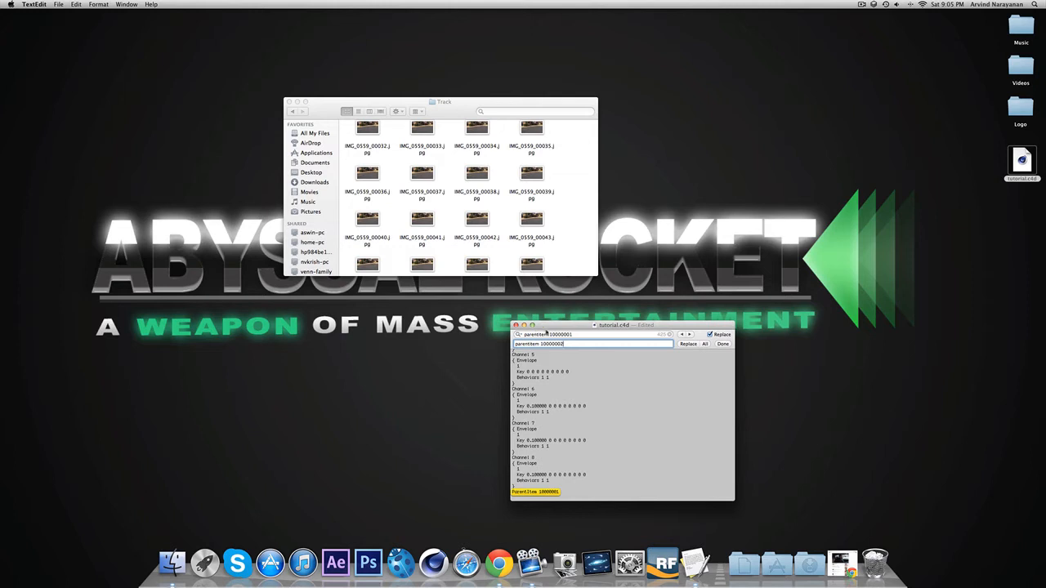
click(686, 345)
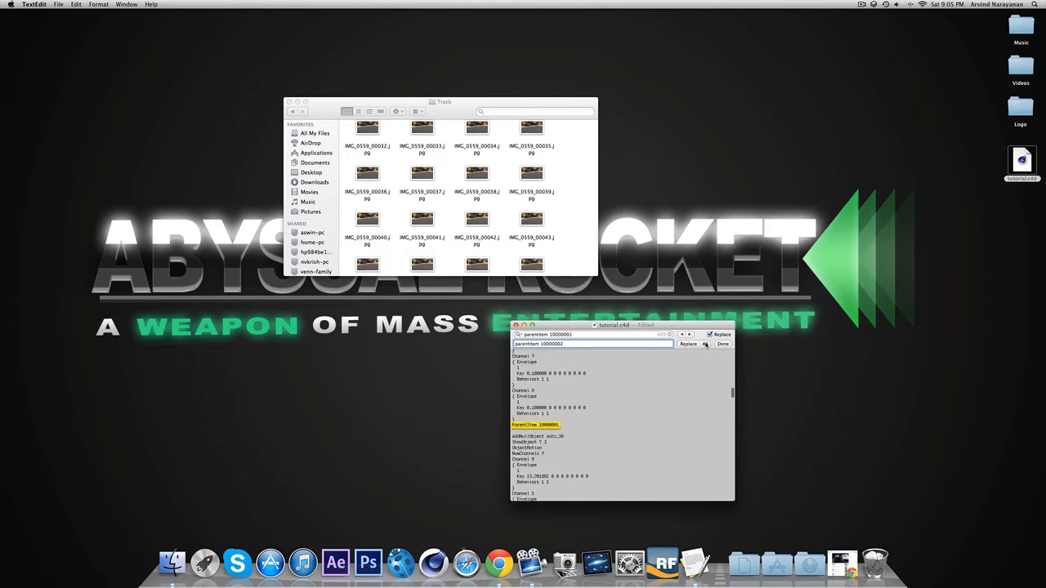
click(704, 344)
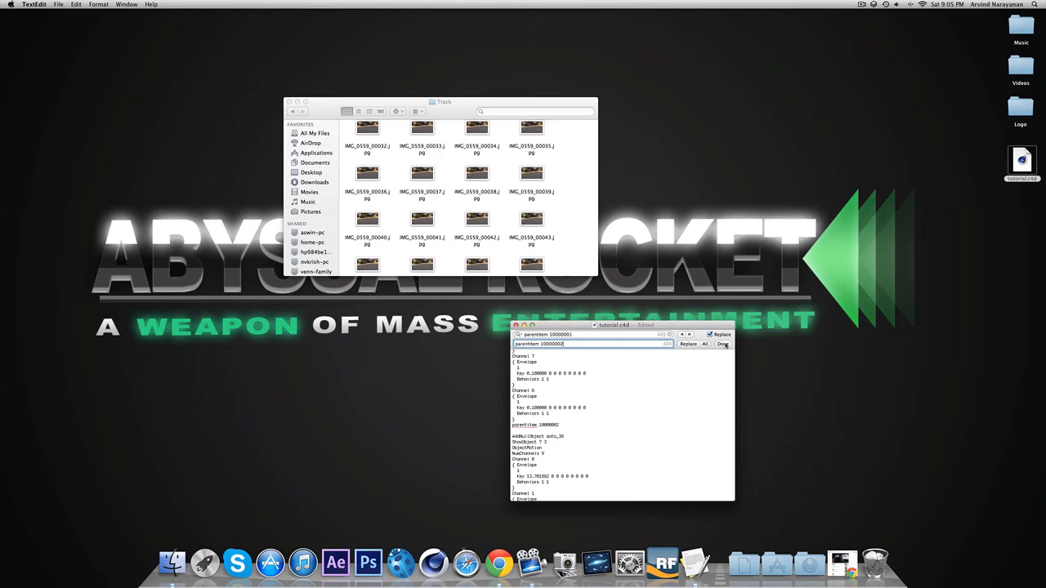
click(722, 344)
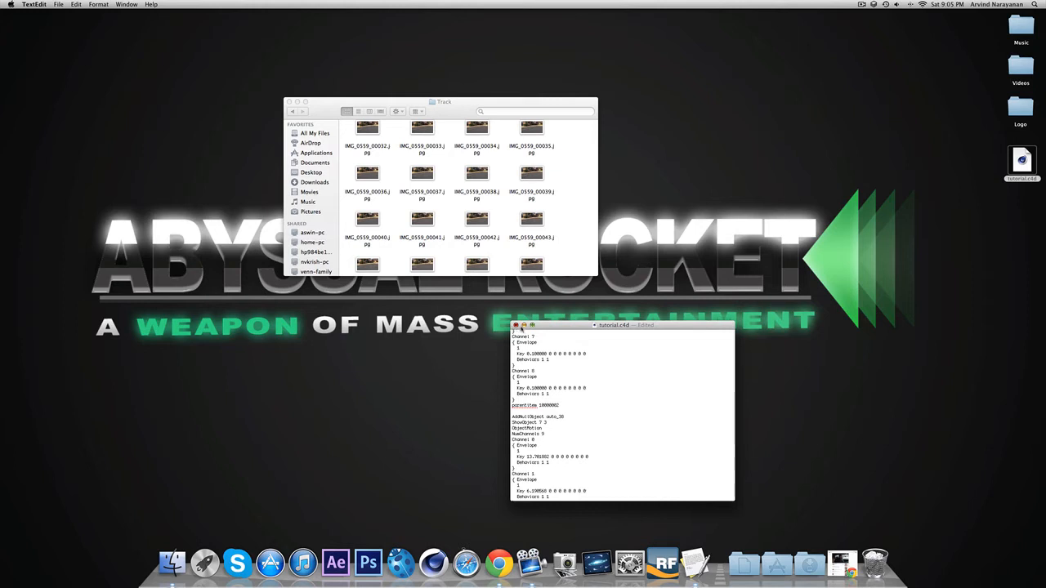
key(super+w)
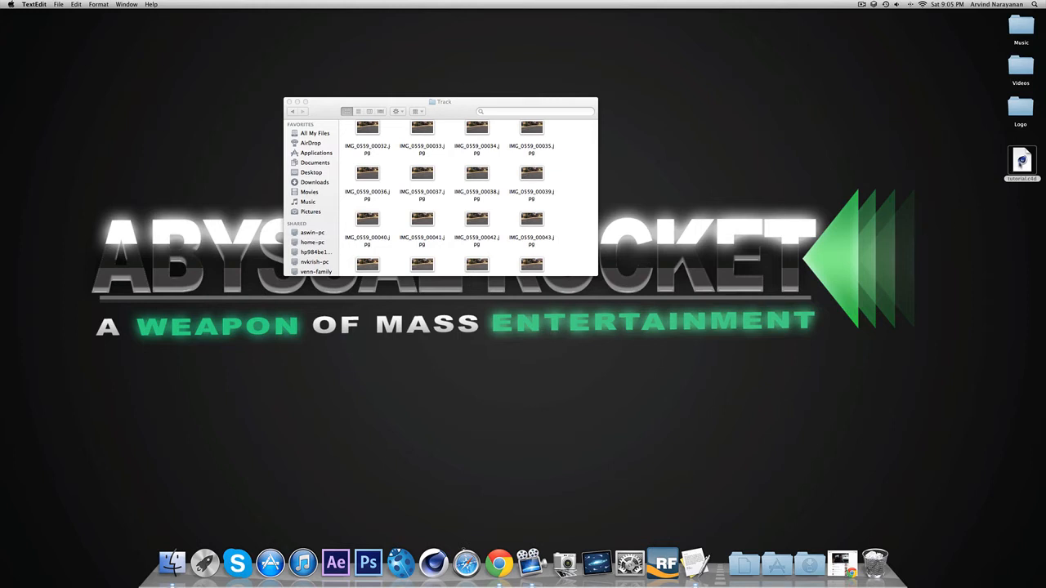
Open tutorial.c4d from the desktop in Cinema 4D with the default LightWave import settings, and add a Floor and a Background object.
double_click(1021, 161)
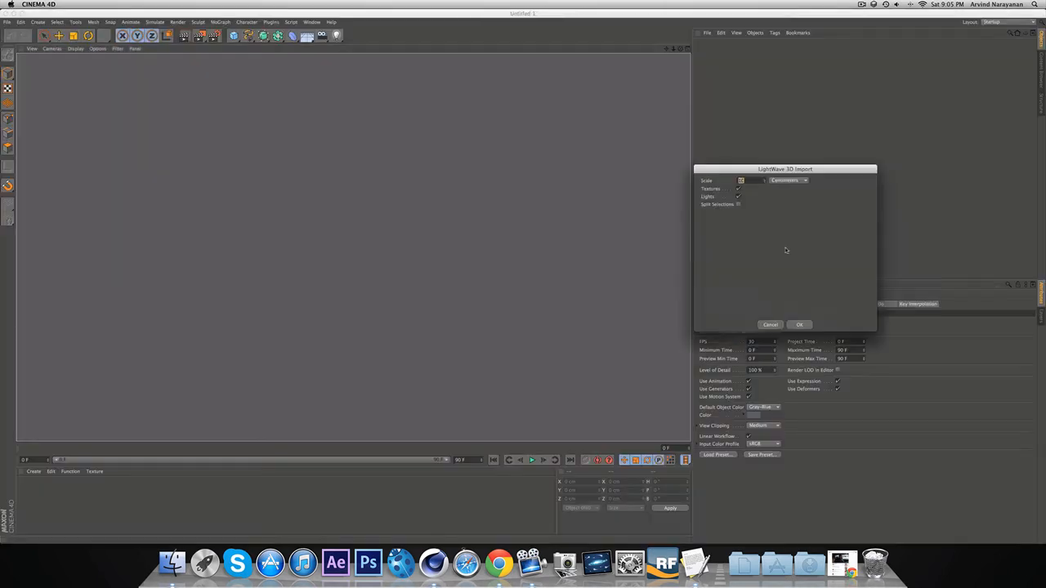
click(798, 324)
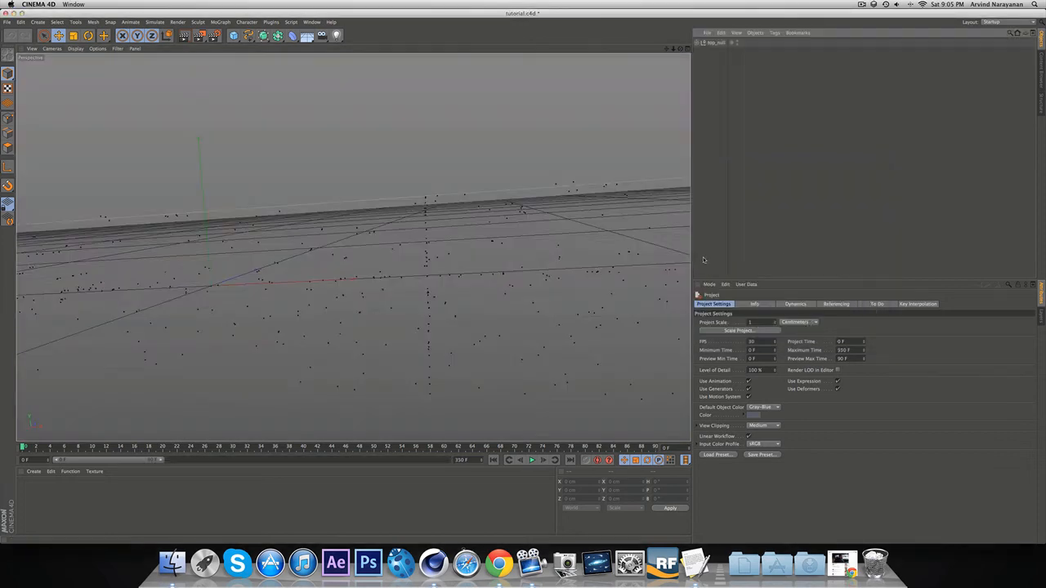
drag(306, 35, 351, 106)
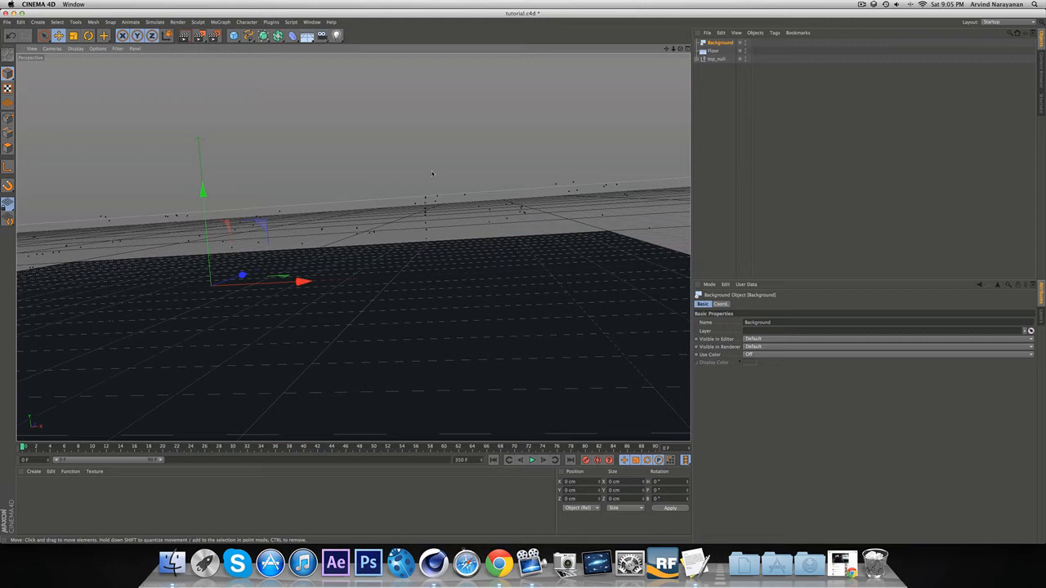
Create a new material and start choosing an image file for its Color texture.
drag(59, 448, 18, 468)
double_click(114, 512)
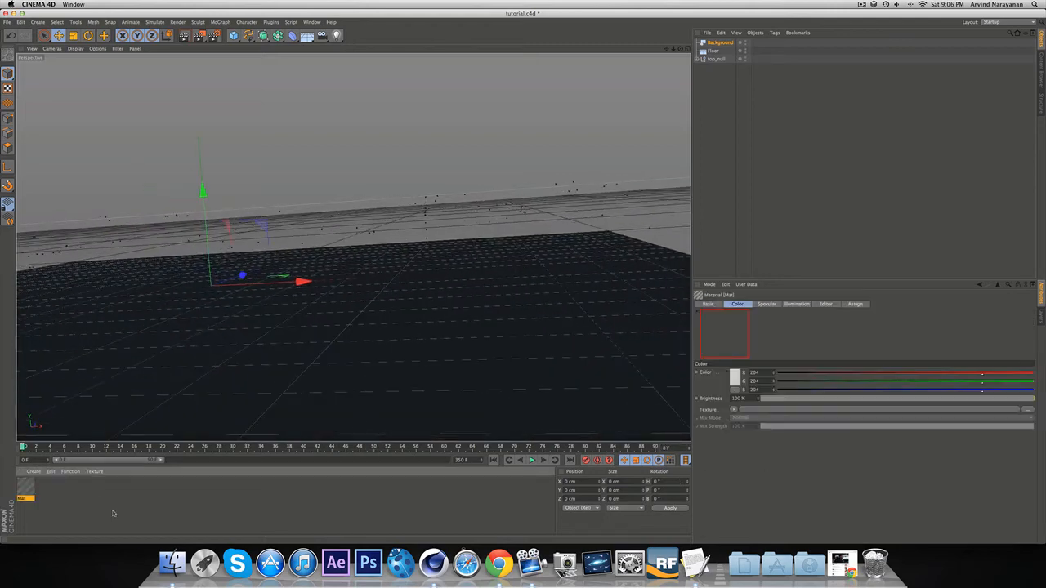
double_click(24, 488)
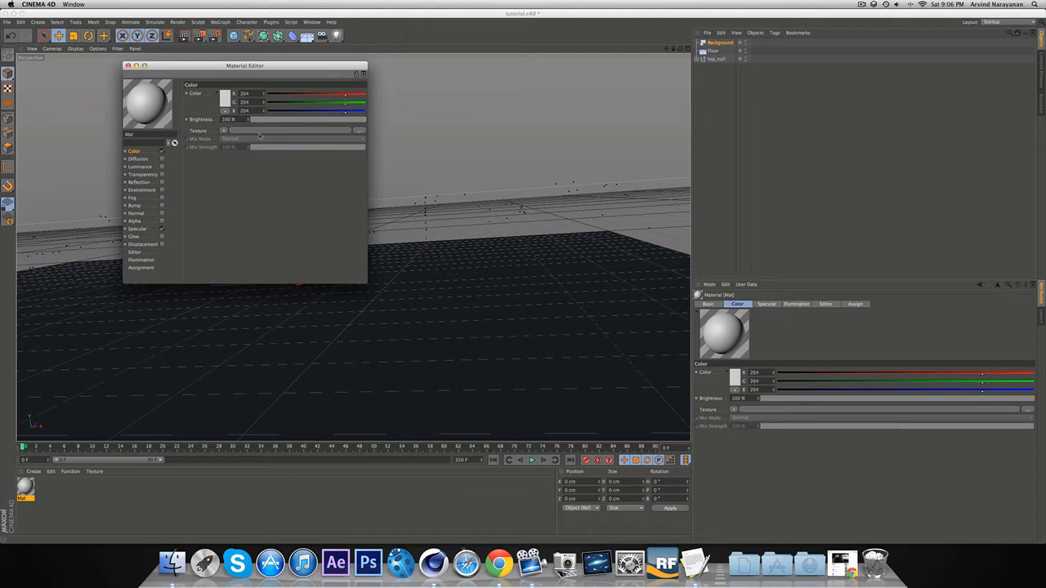
click(228, 130)
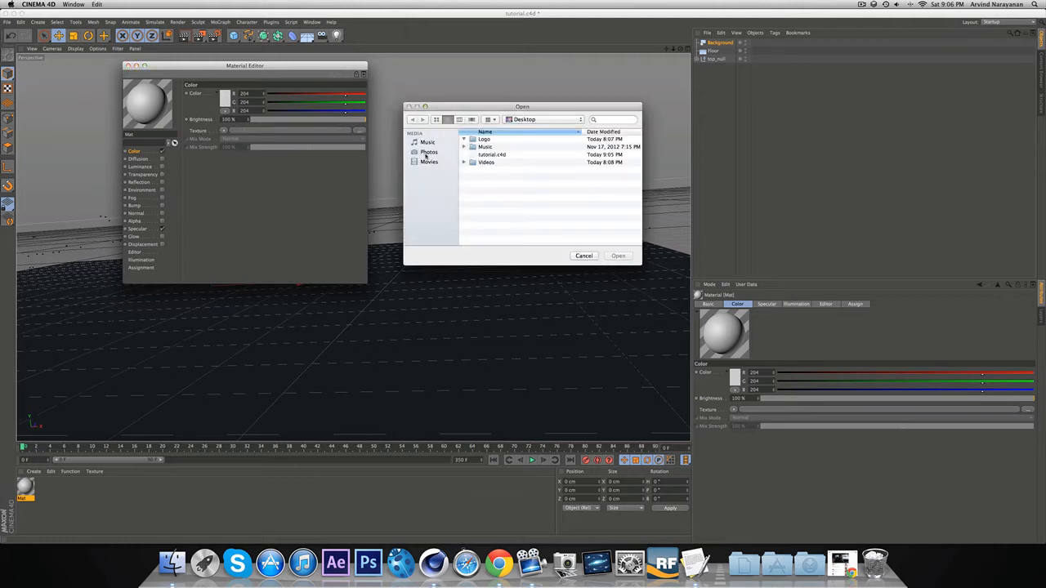
Load IMG_0559_00000.jpg from the desktop's Videos/Track folder as the texture without copying it to the project, and dismiss the updater.
click(461, 210)
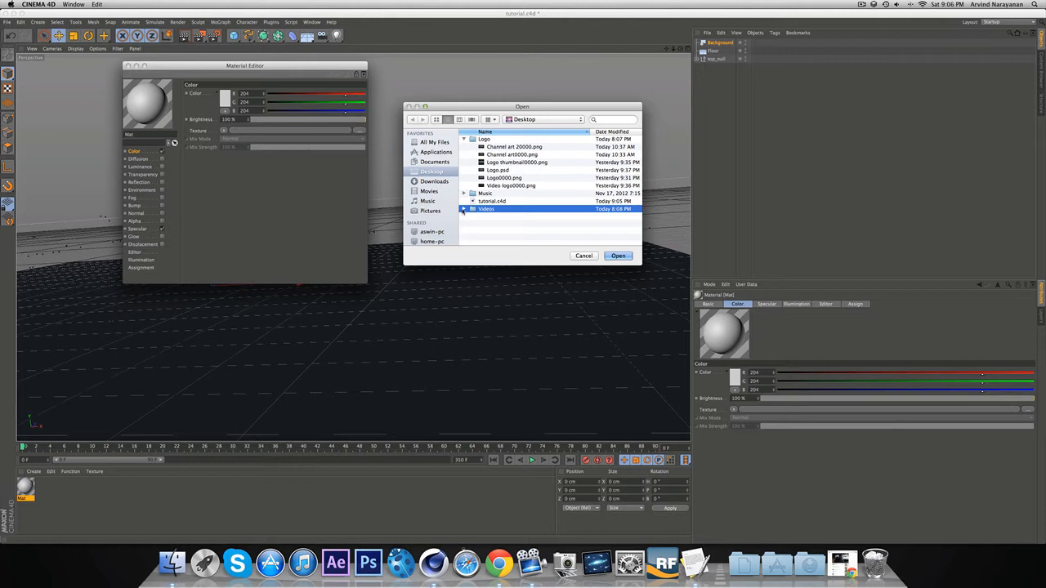
click(464, 210)
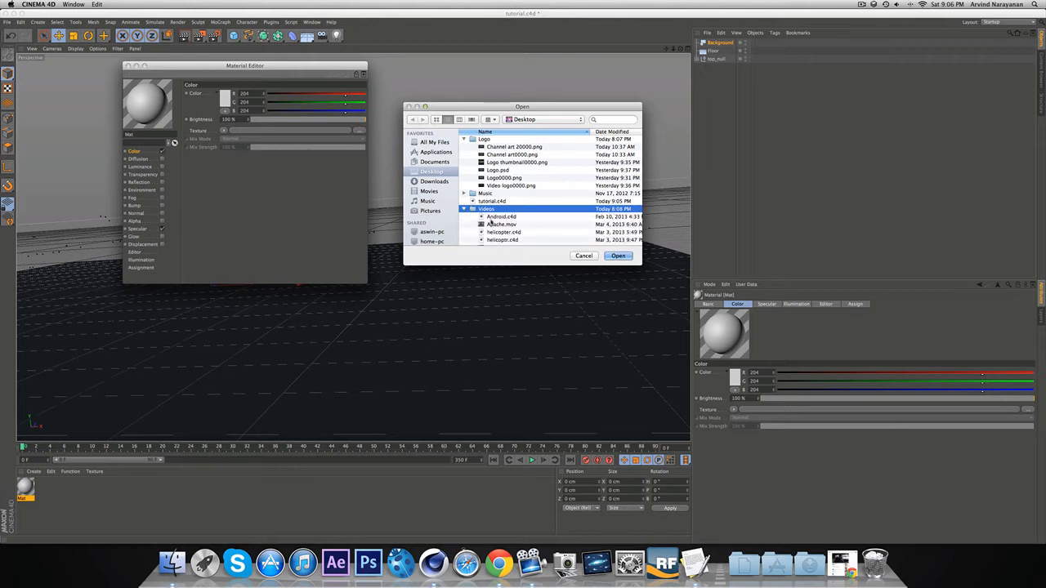
scroll(490, 220, down, 1)
scroll(490, 221, down, 2)
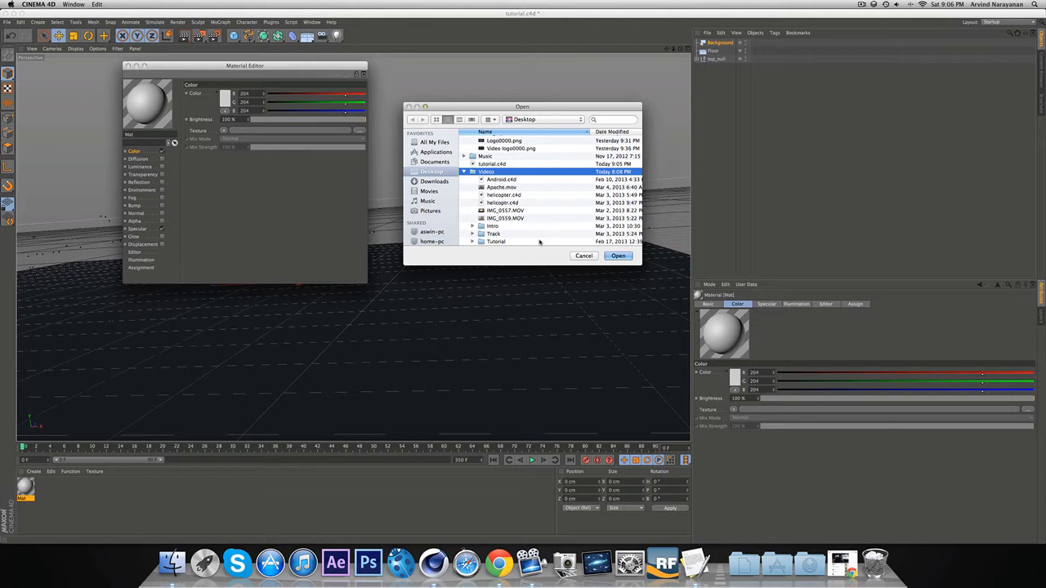
click(472, 237)
scroll(472, 237, down, 5)
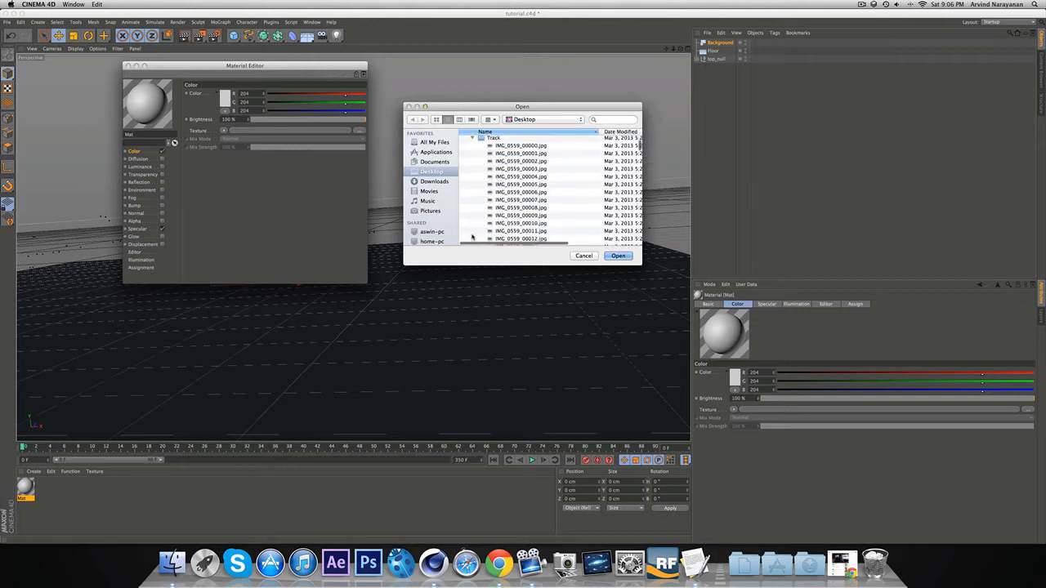
click(512, 145)
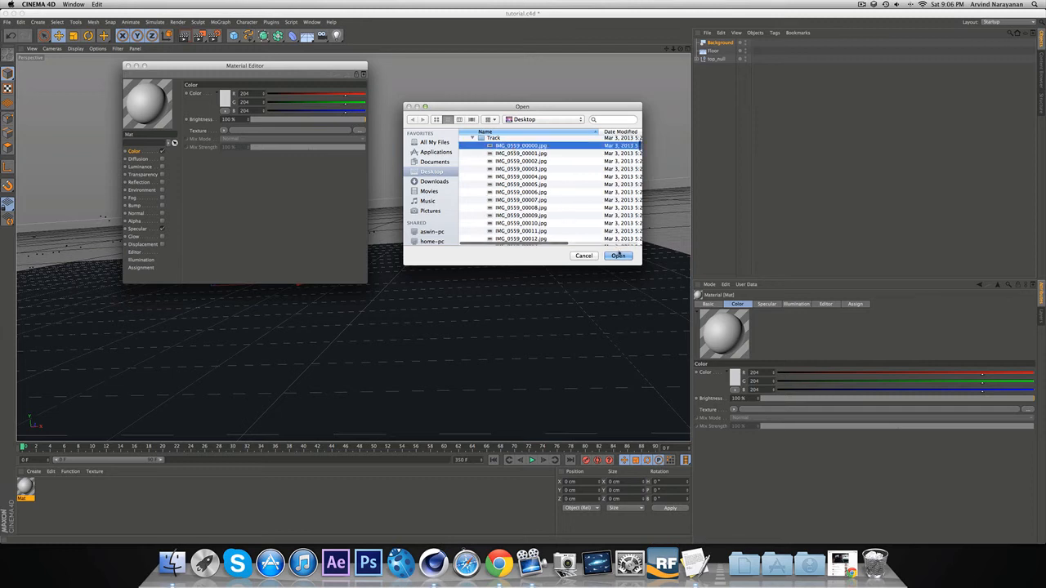
key(Return)
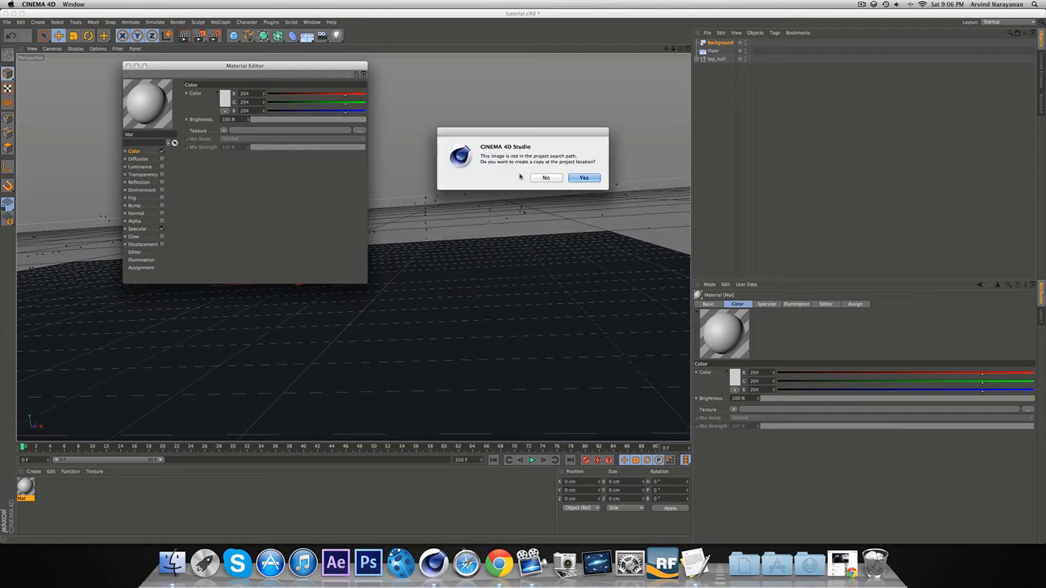
click(555, 181)
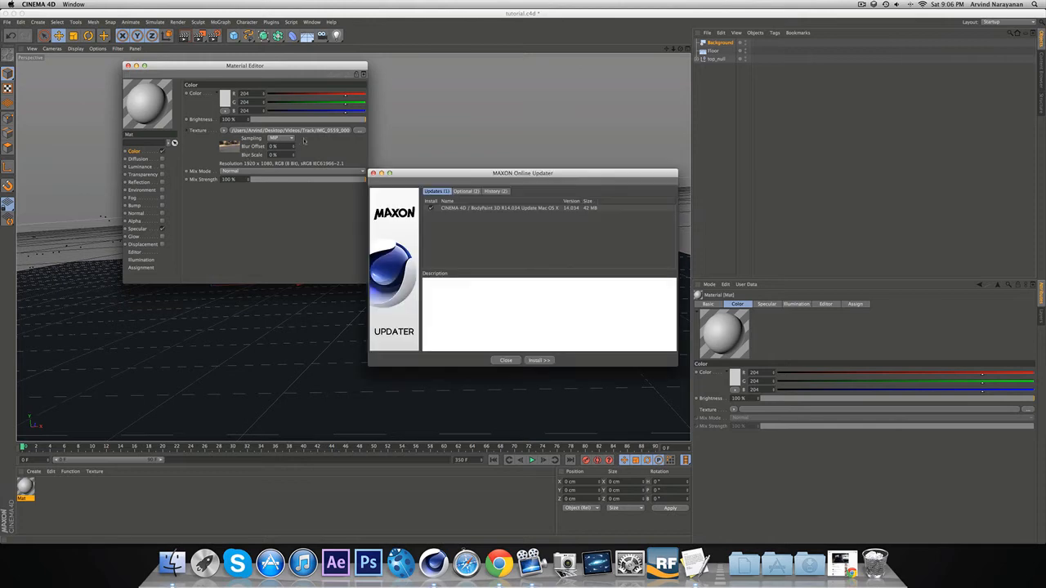
click(506, 360)
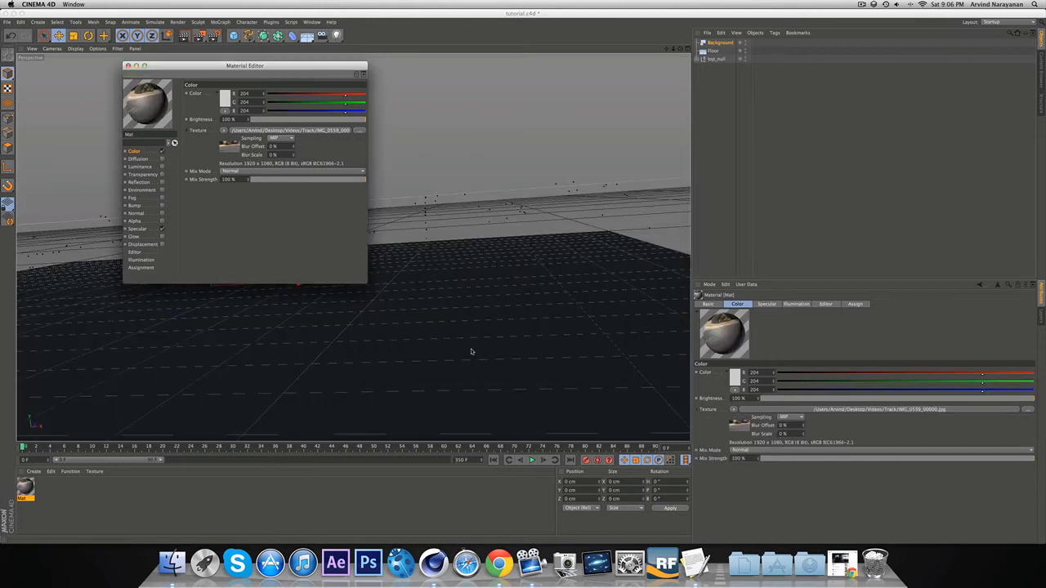
Calculate the texture's animation frame range, set its movie frame rate to 30, and close the material editor.
click(313, 131)
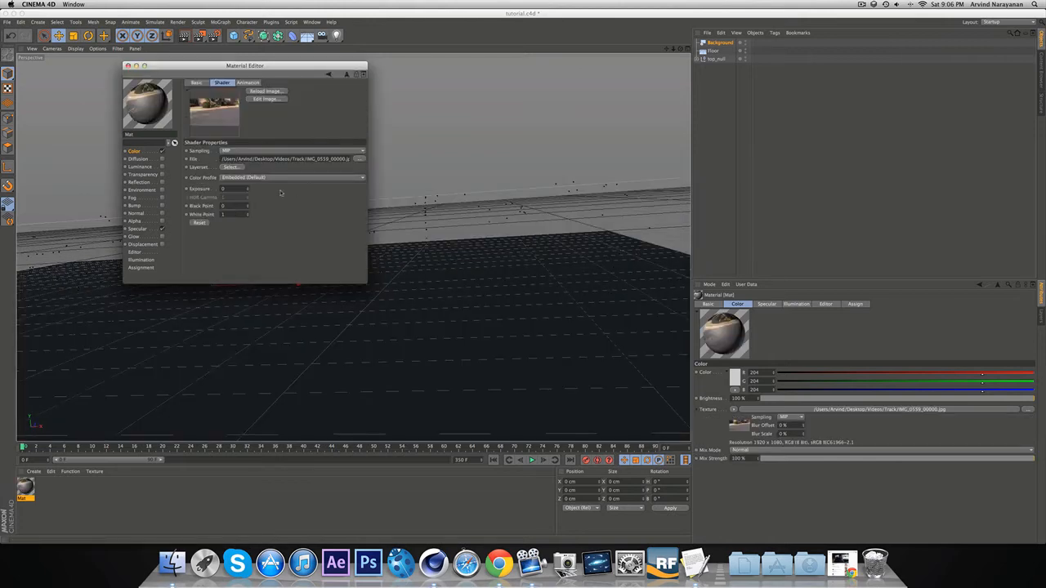
click(147, 154)
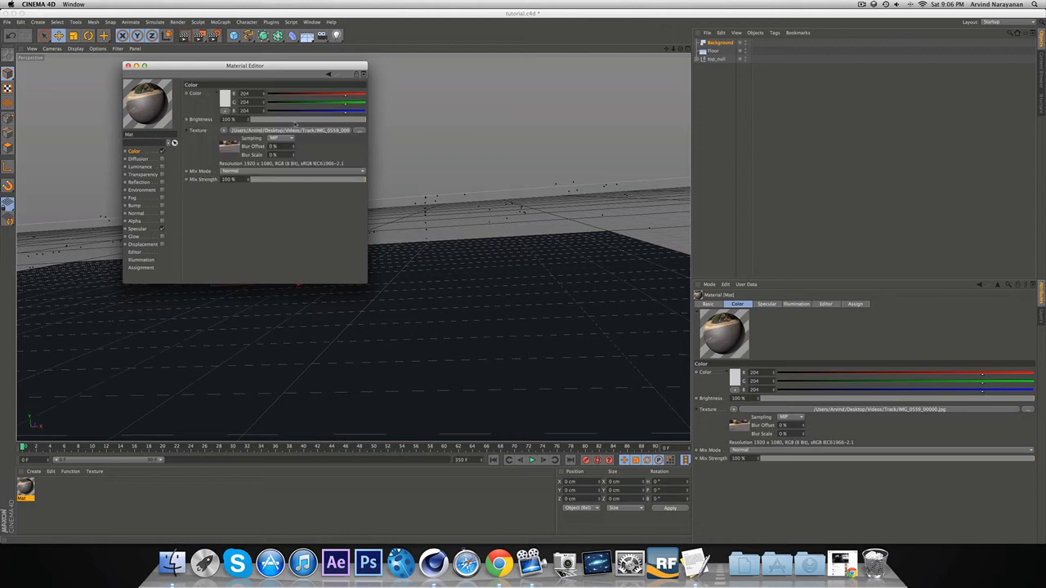
click(315, 131)
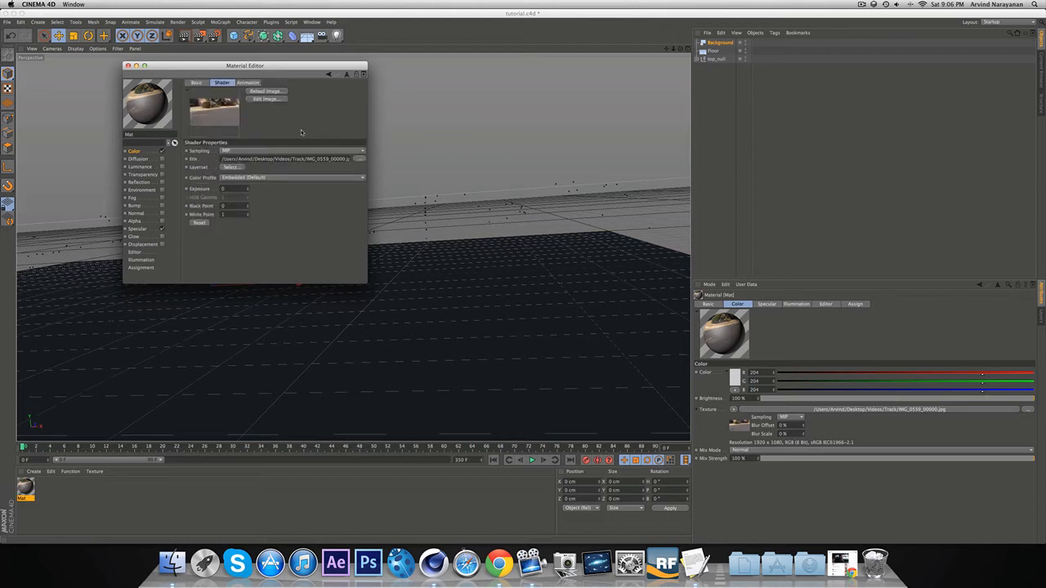
click(249, 82)
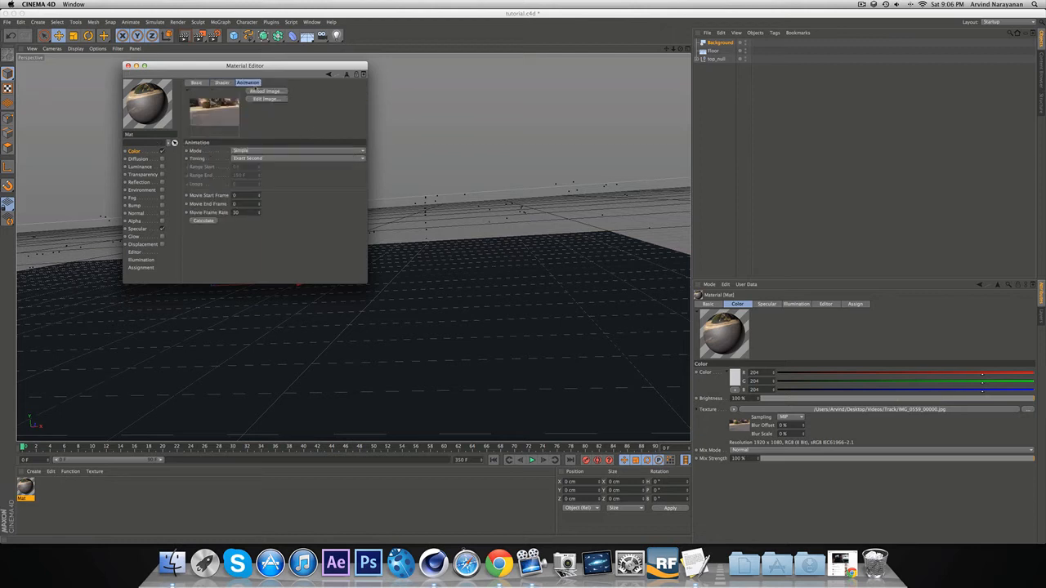
click(203, 221)
text(3)
text(1)
key(Return)
text(0)
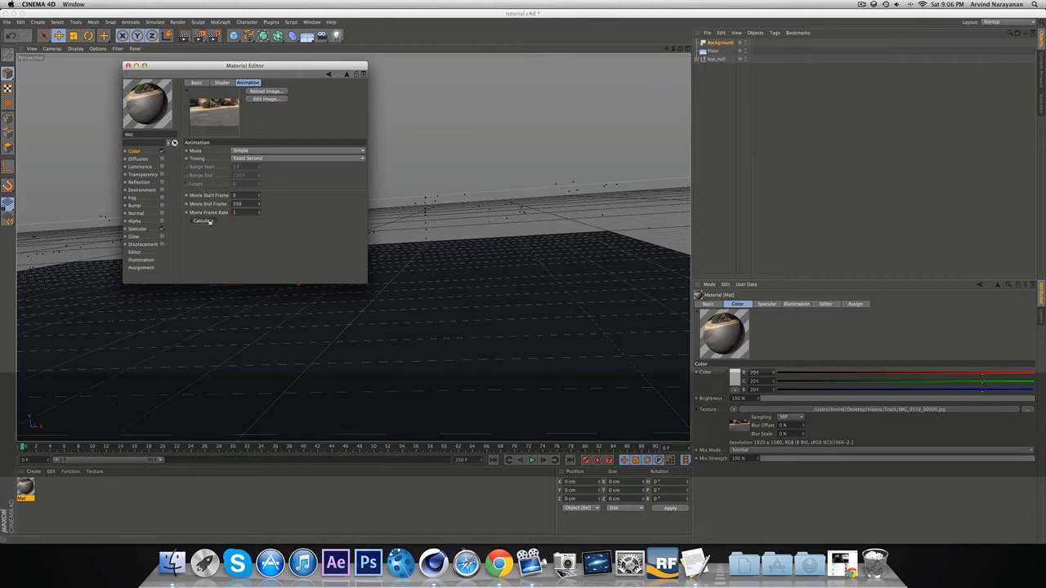
key(Return)
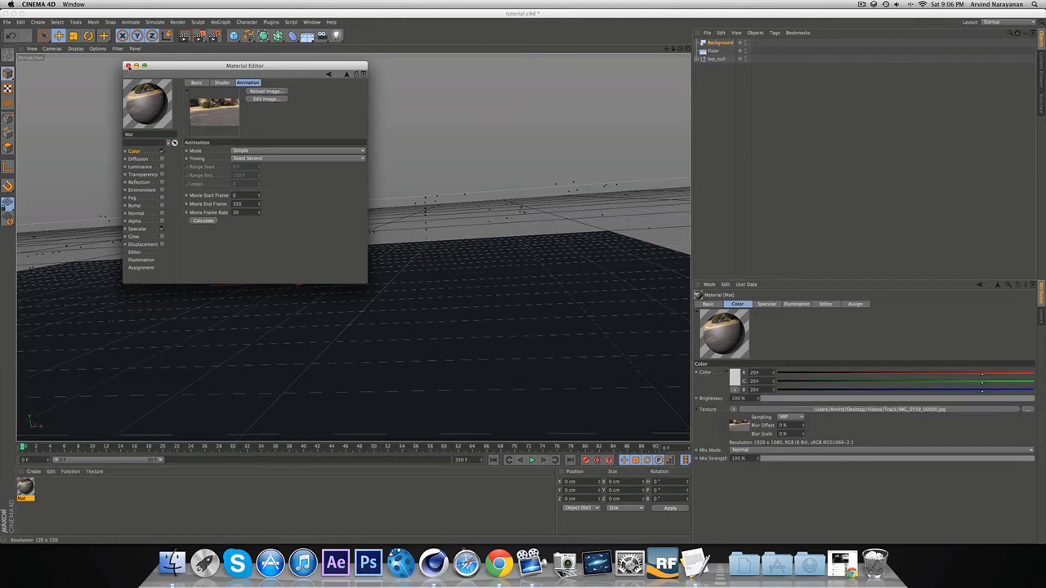
click(127, 65)
Reopen the street footage material and turn off its Specular channel.
click(166, 493)
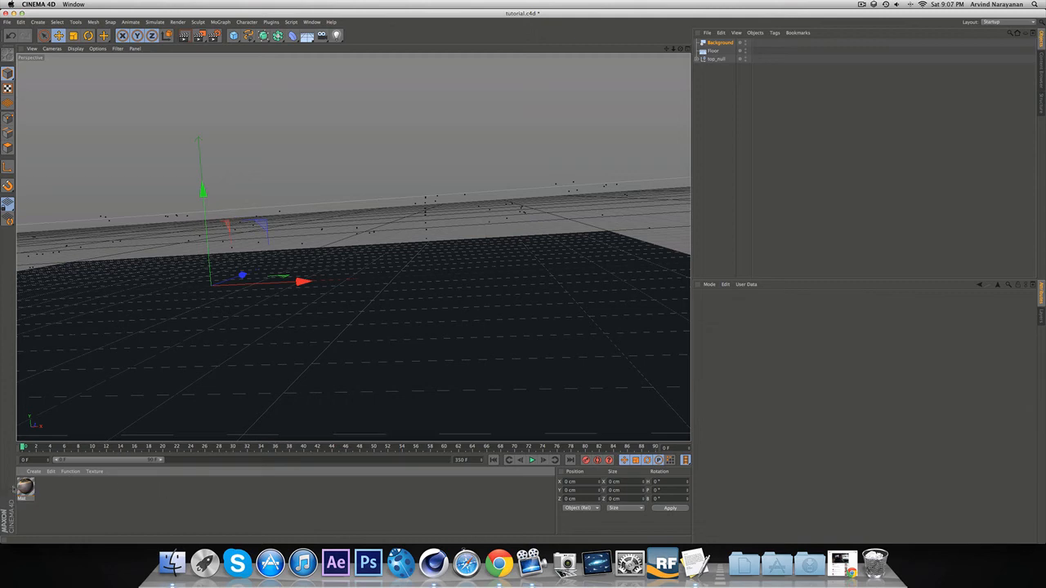
double_click(24, 488)
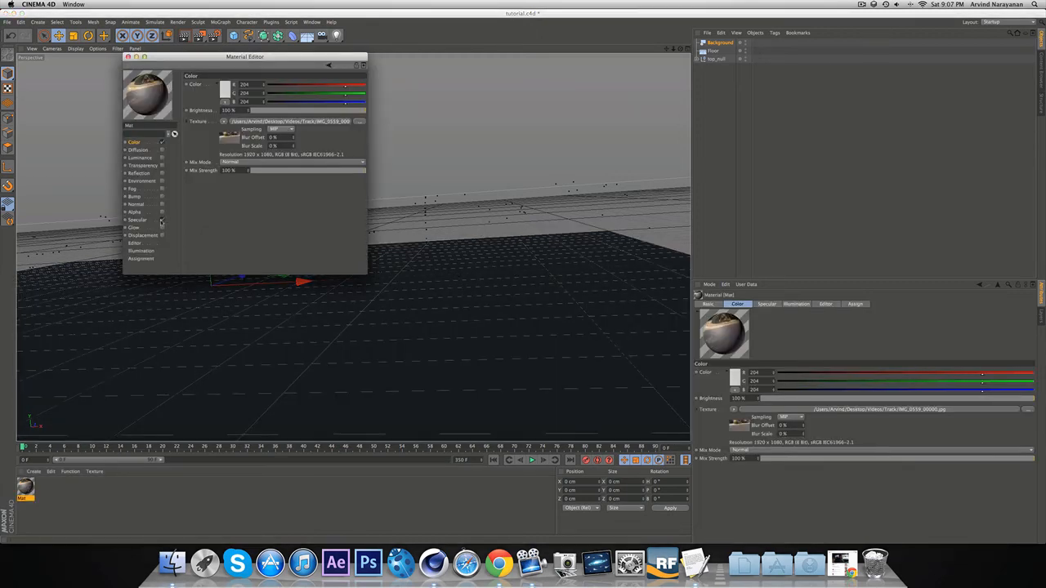
click(161, 220)
click(128, 57)
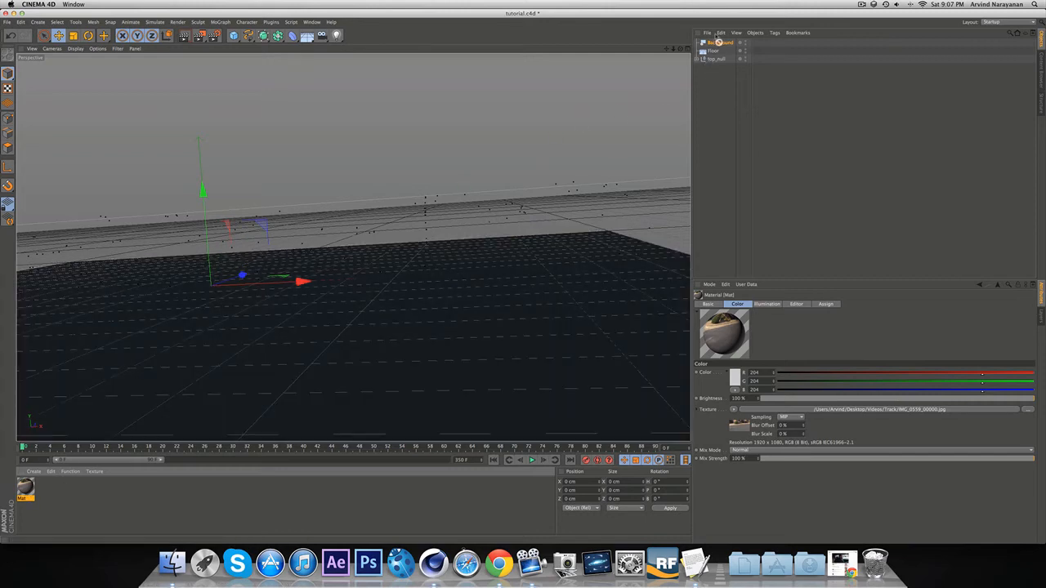
Apply the material to the Background and Floor objects, and set the Floor texture's projection to Frontal.
drag(717, 41, 719, 43)
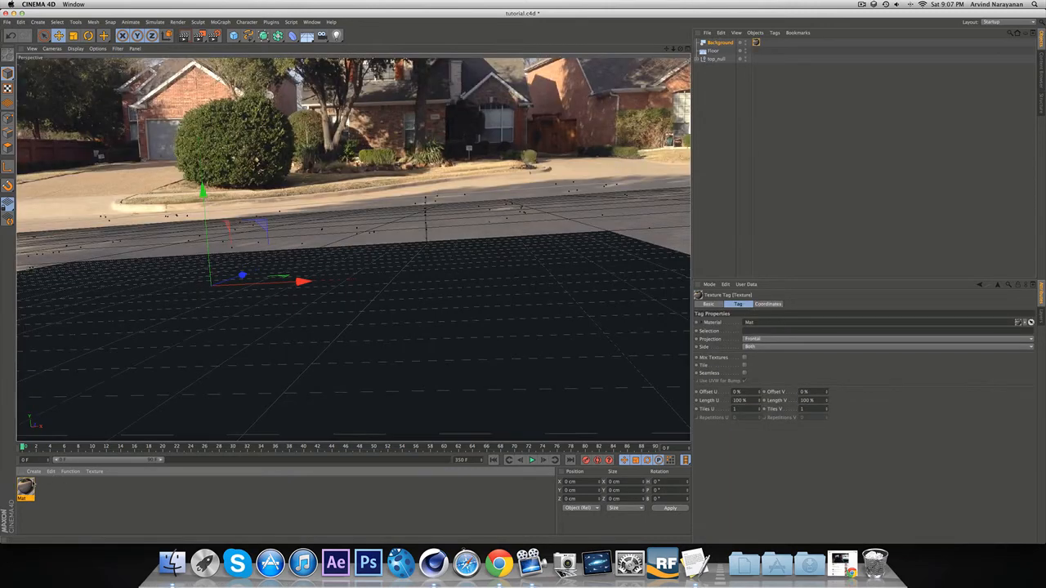
drag(27, 488, 717, 51)
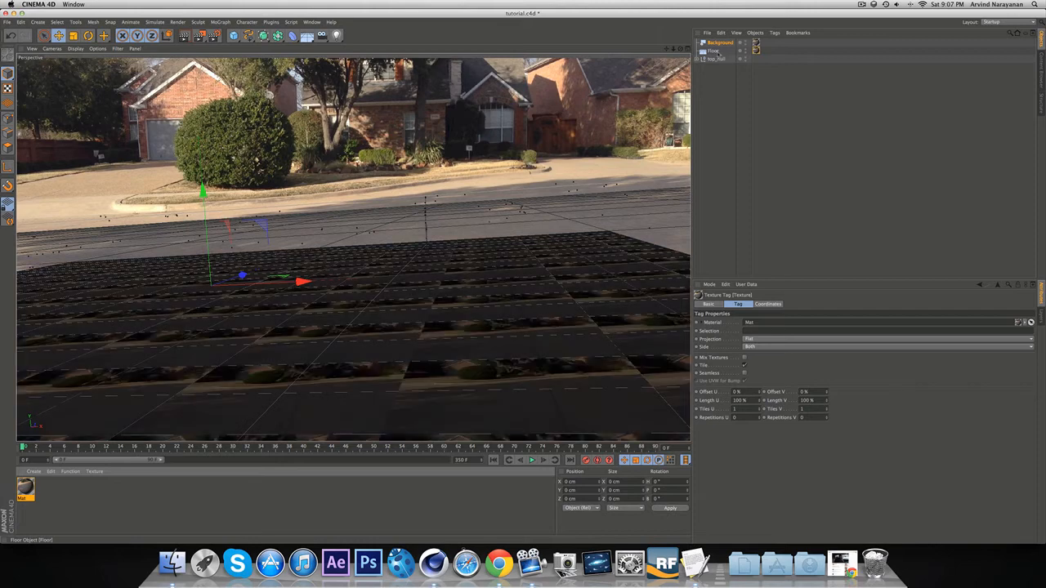
click(716, 51)
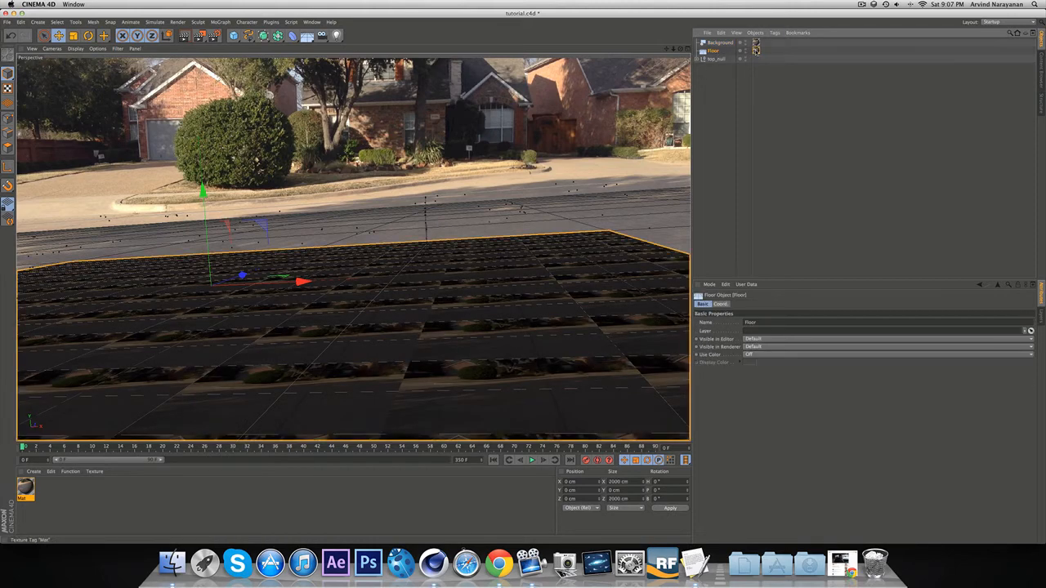
click(756, 51)
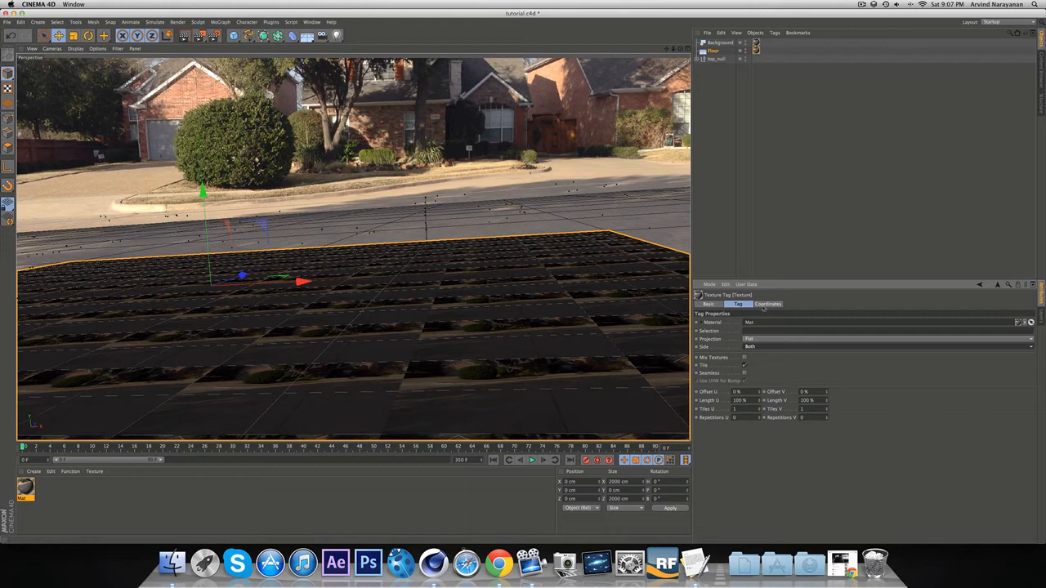
click(759, 339)
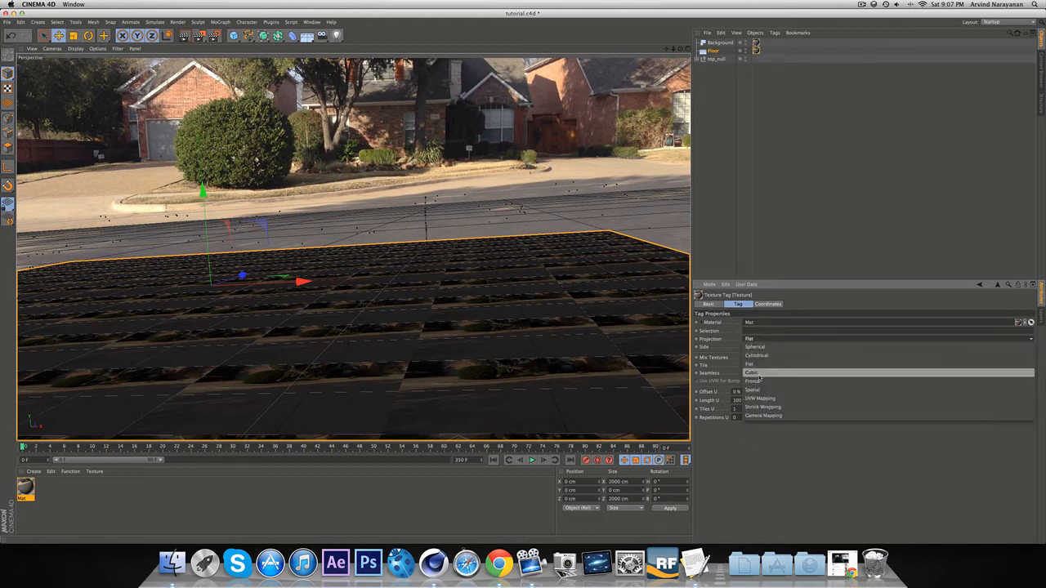
click(759, 384)
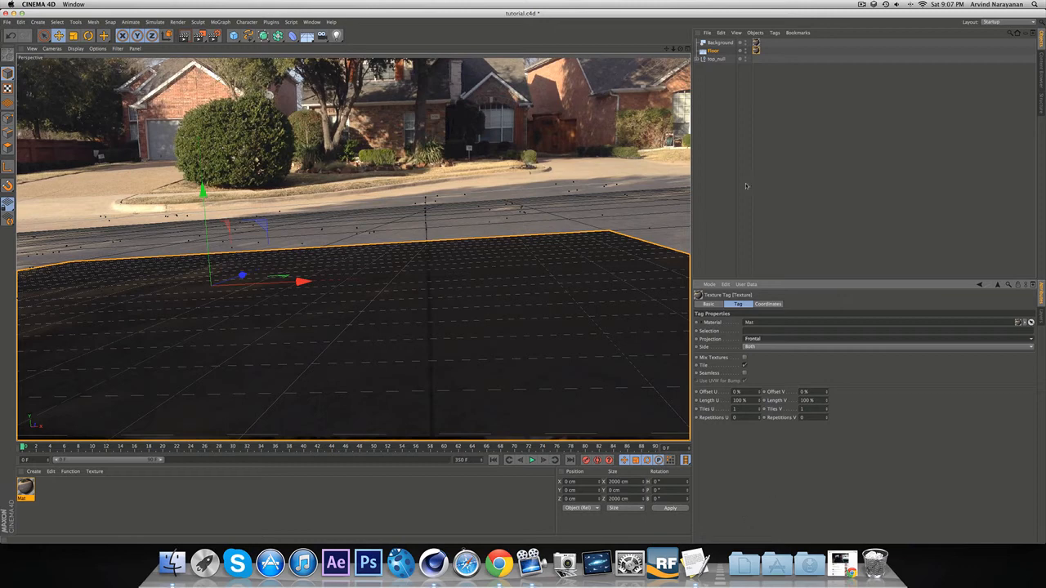
Add a Compositing tag to the Floor, enable Compositing Background and turn off Self Shadowing.
click(726, 87)
click(774, 33)
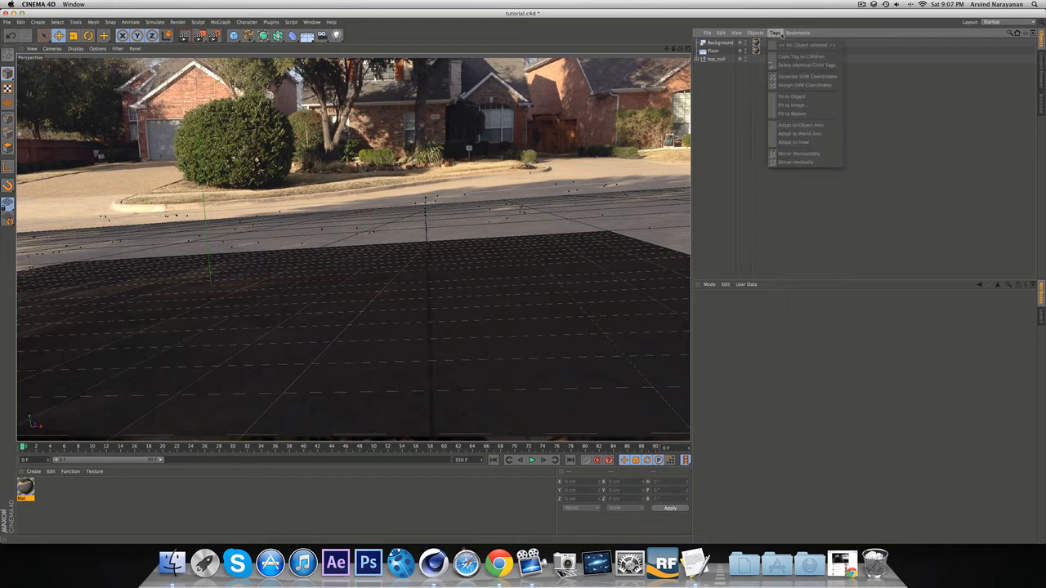
mouse_move(754, 33)
click(712, 51)
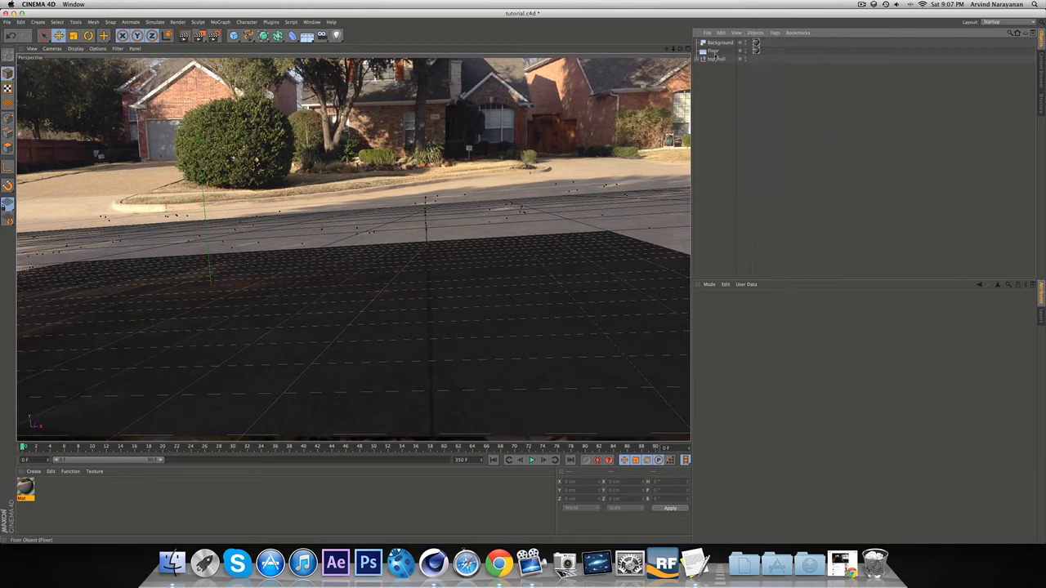
click(712, 51)
click(774, 32)
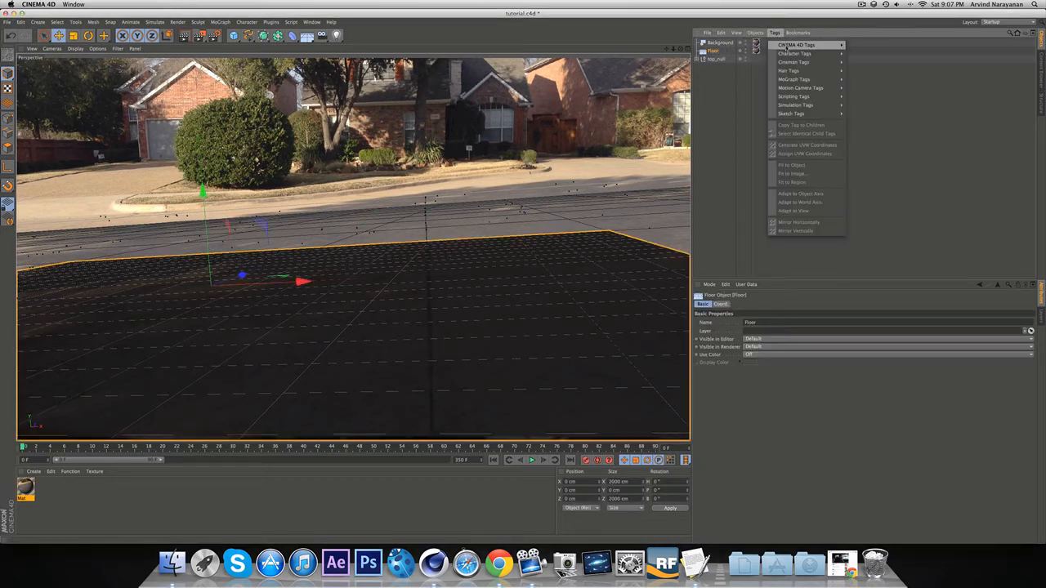
mouse_move(796, 45)
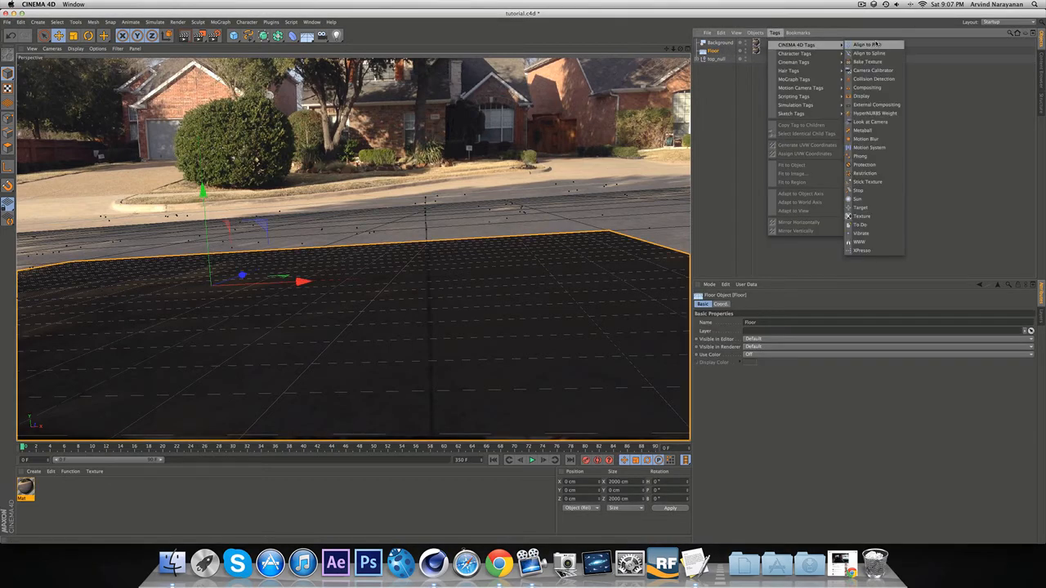
click(868, 87)
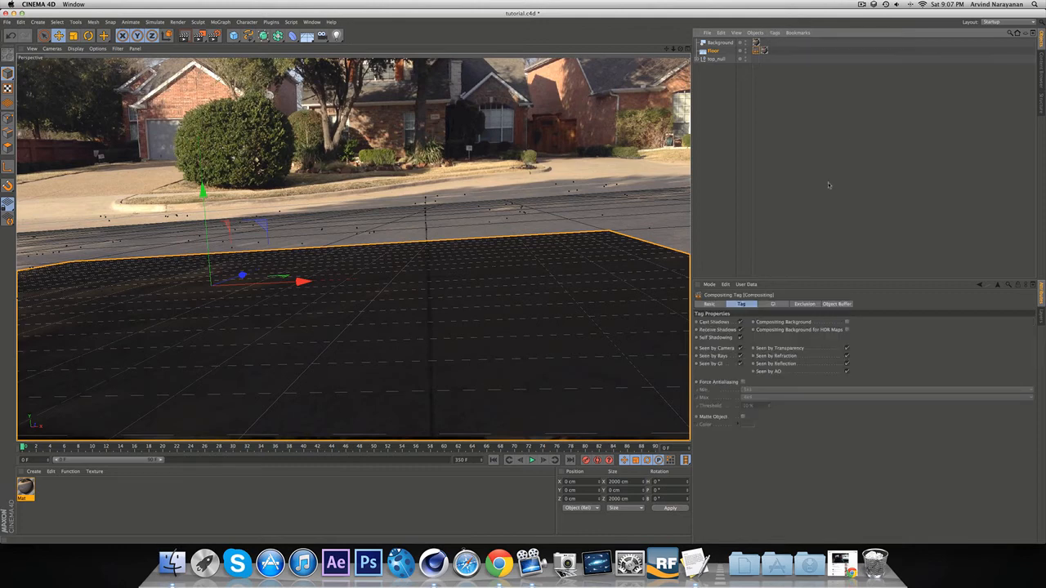
click(846, 323)
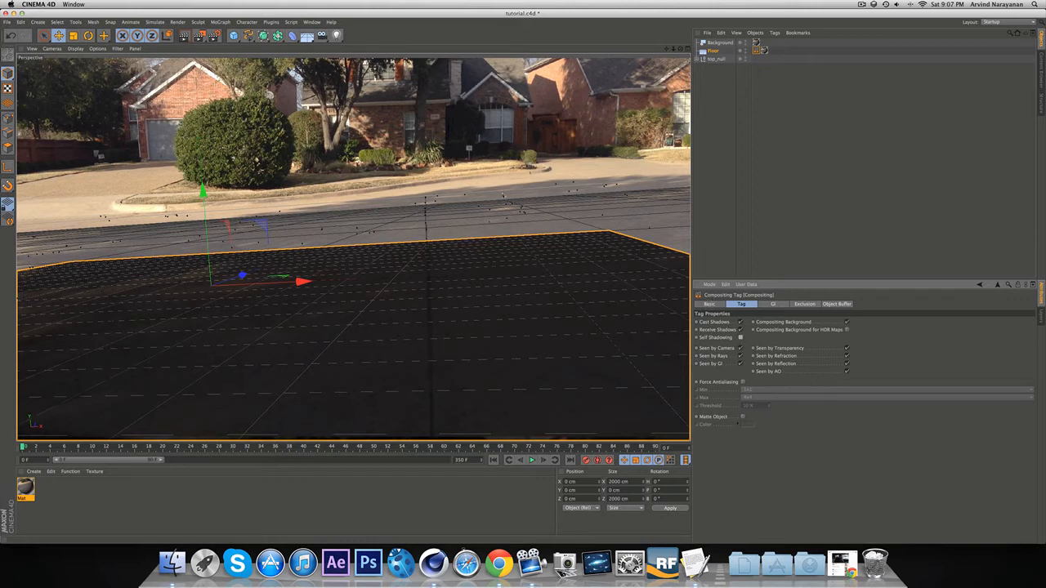
Render the perspective view to check how the floor blends with the footage, then clear the selection.
click(183, 35)
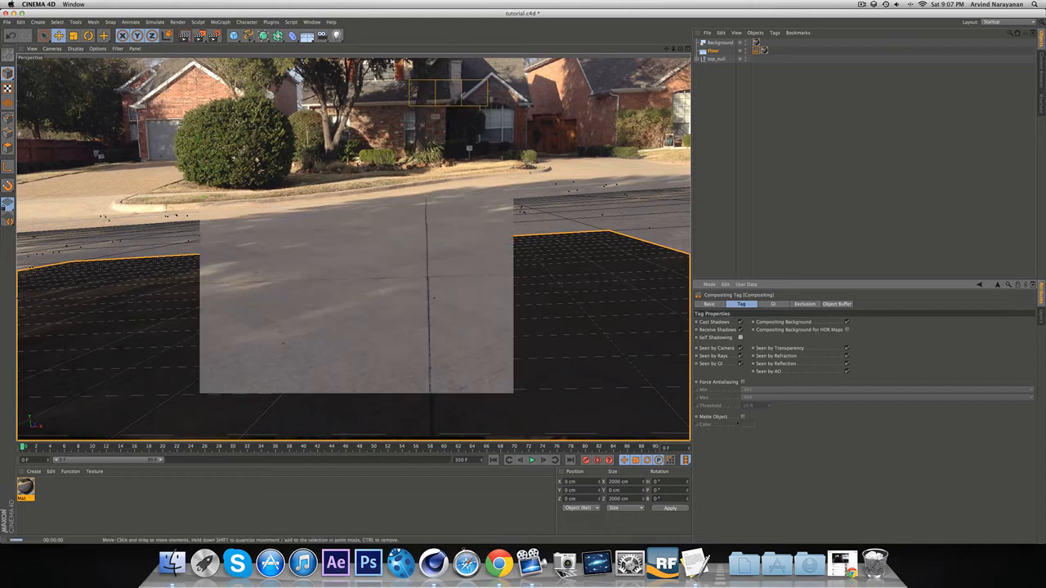
click(203, 297)
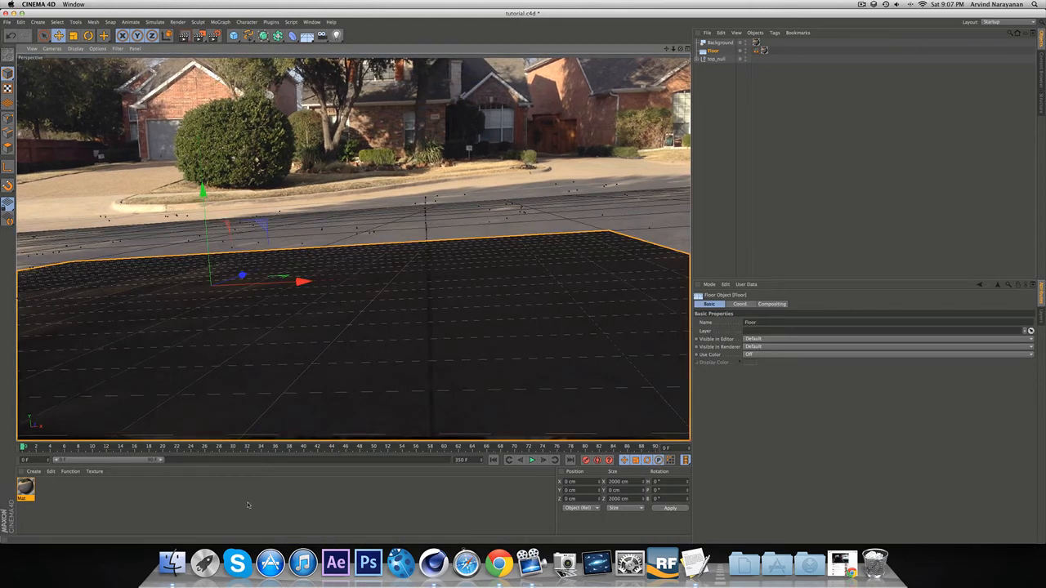
click(720, 148)
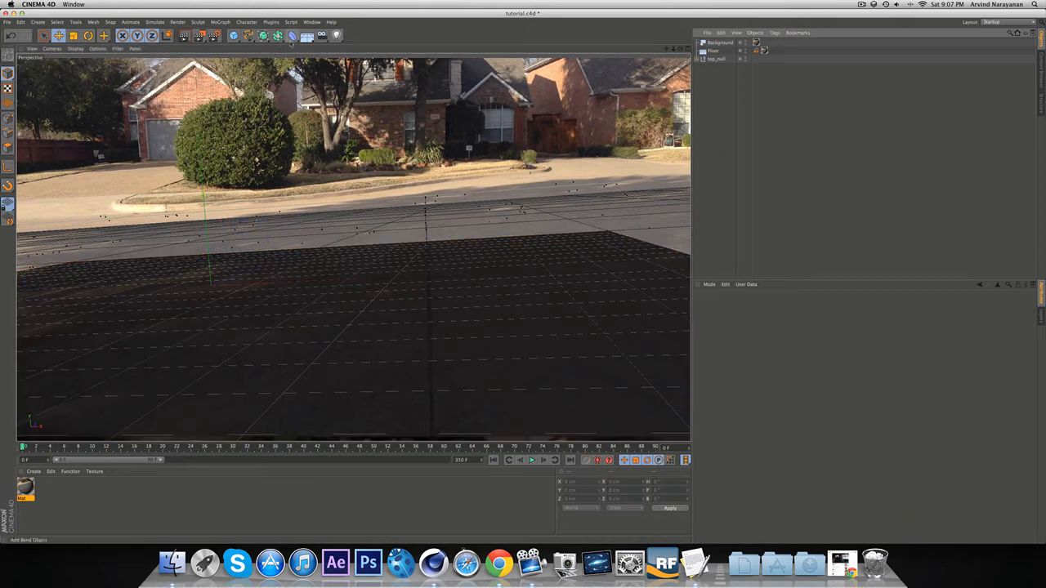
Add a Platonic object and raise it to about 102 cm in Y above the floor.
click(235, 36)
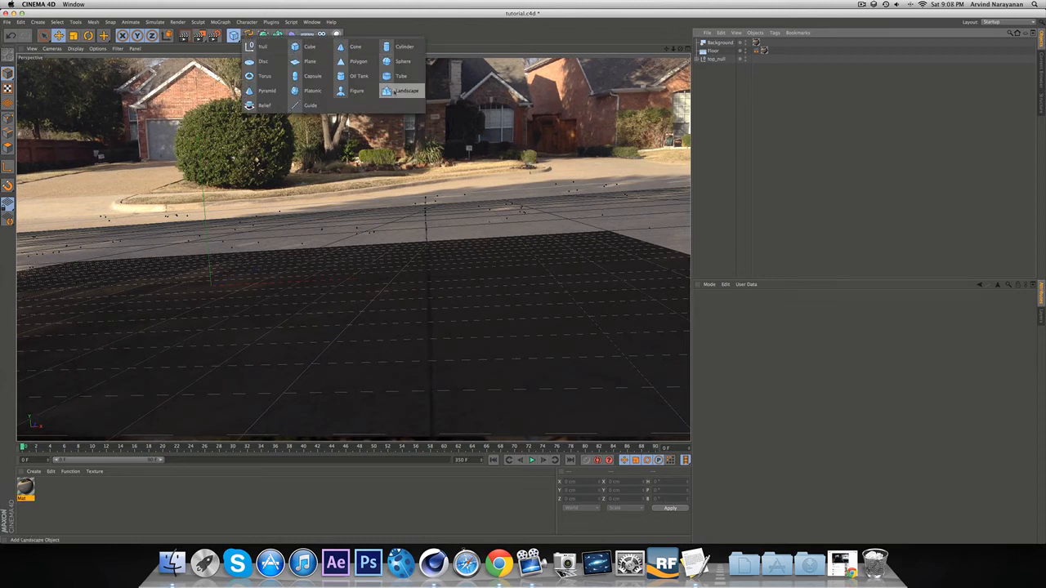
click(312, 92)
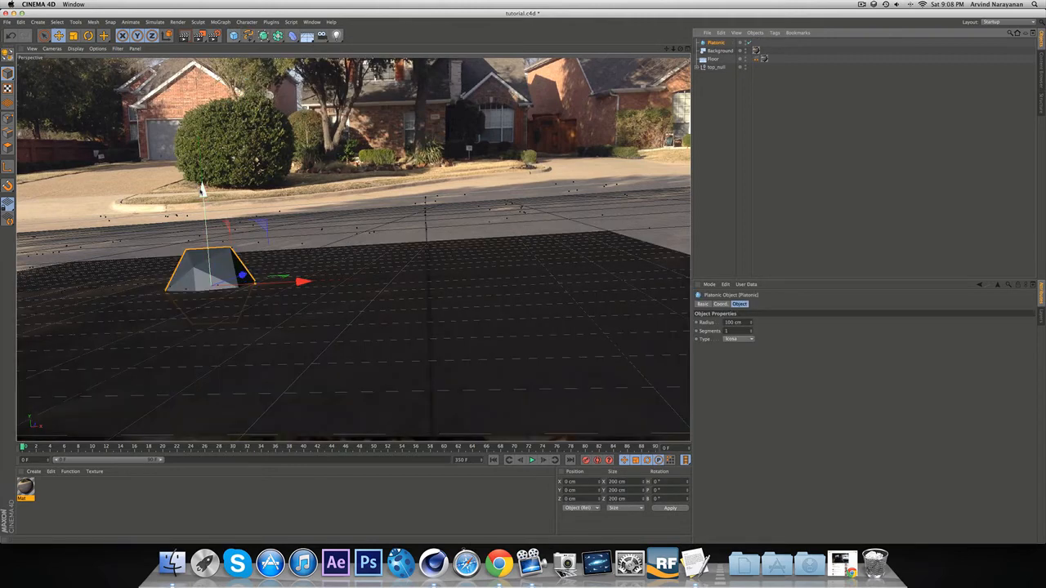
drag(202, 189, 199, 144)
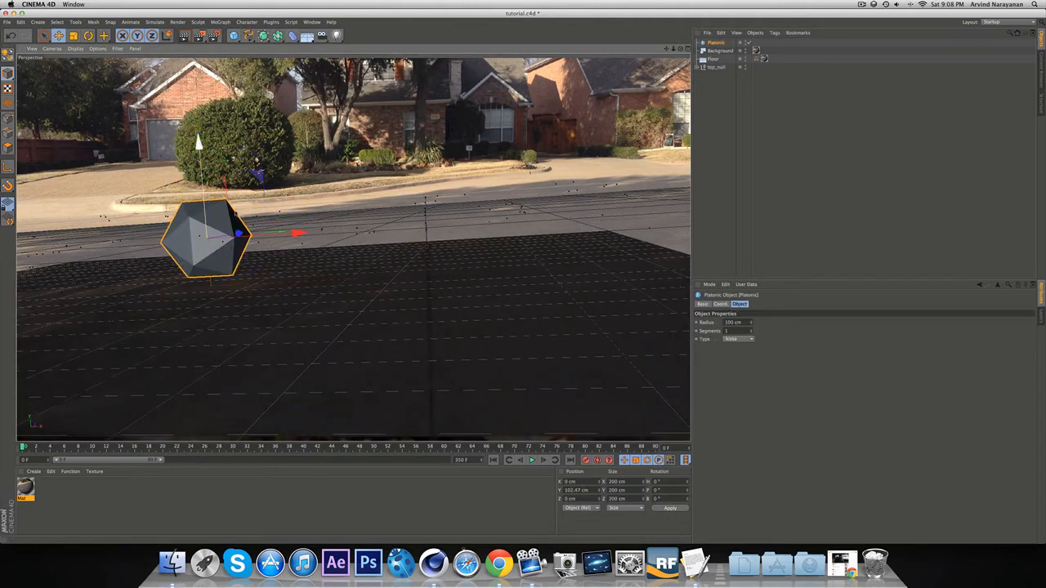
right_click(230, 411)
click(176, 494)
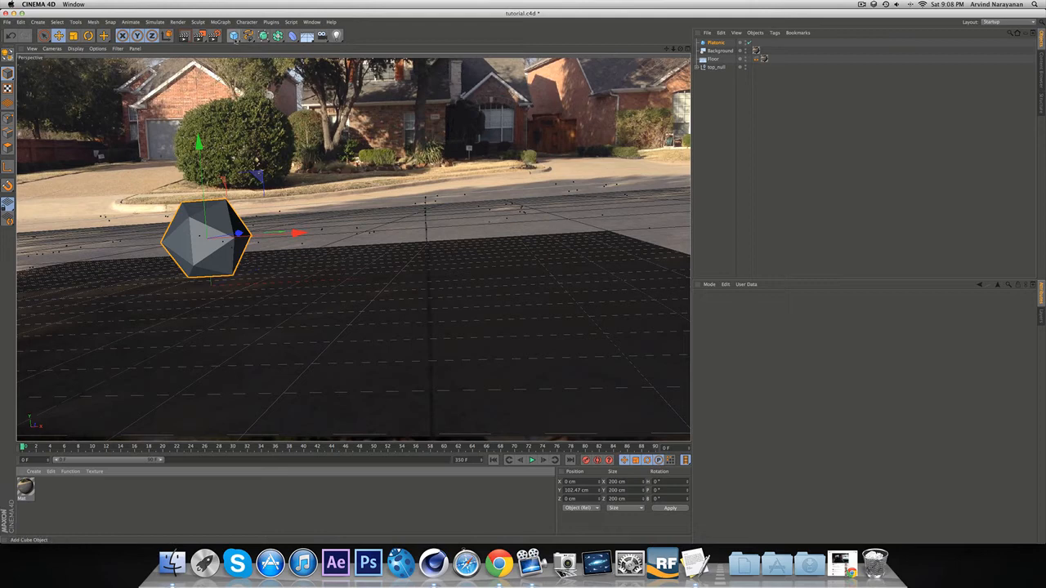
Add a second Platonic object and place it at about X 436 cm and Y 79 cm.
click(233, 35)
click(312, 91)
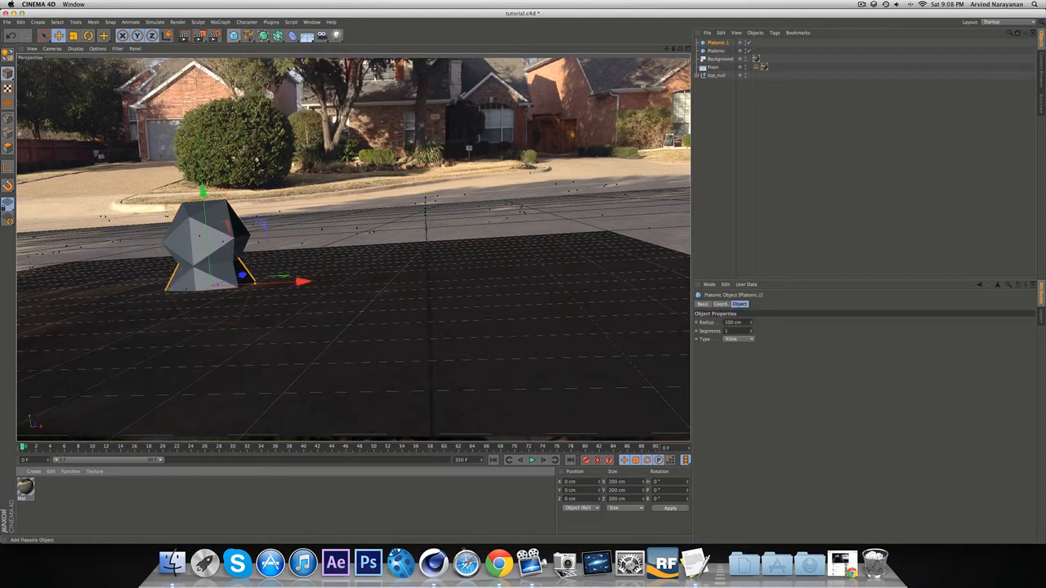
drag(313, 280, 508, 271)
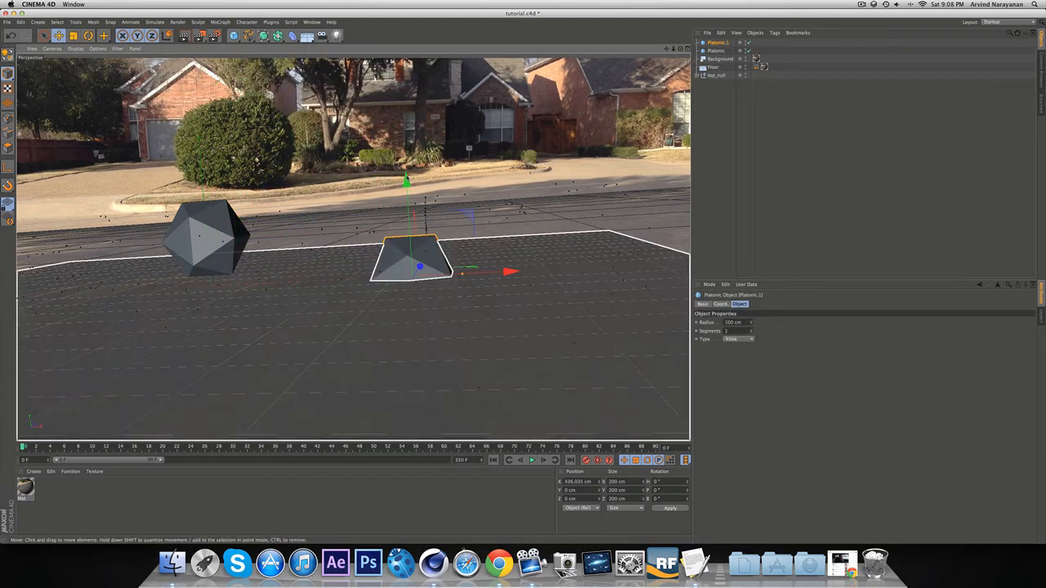
drag(406, 179, 404, 141)
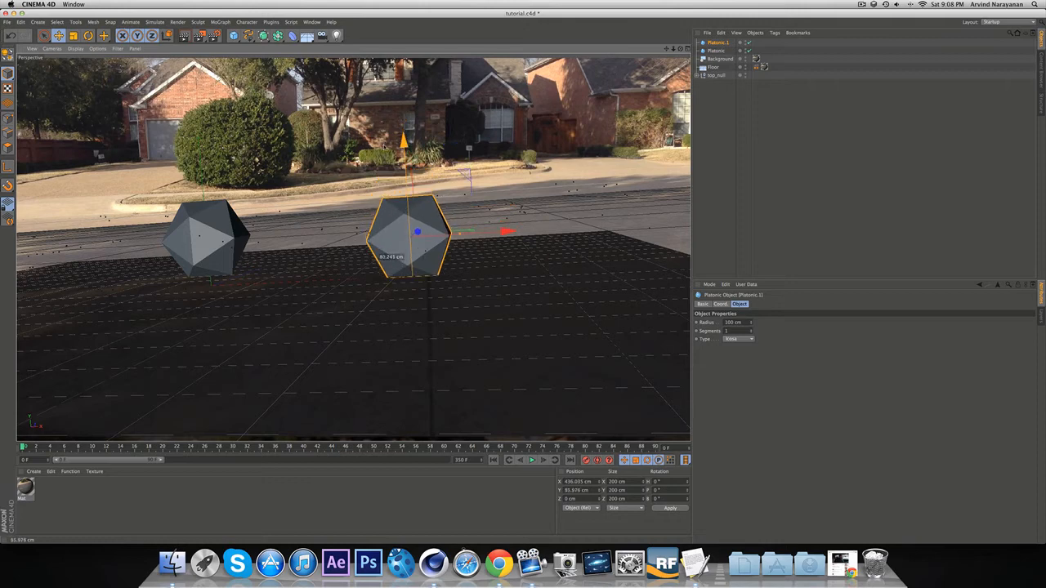
Add a third Platonic object and place it between and in front of the others, at about Y 82 cm and Z -284 cm.
click(236, 36)
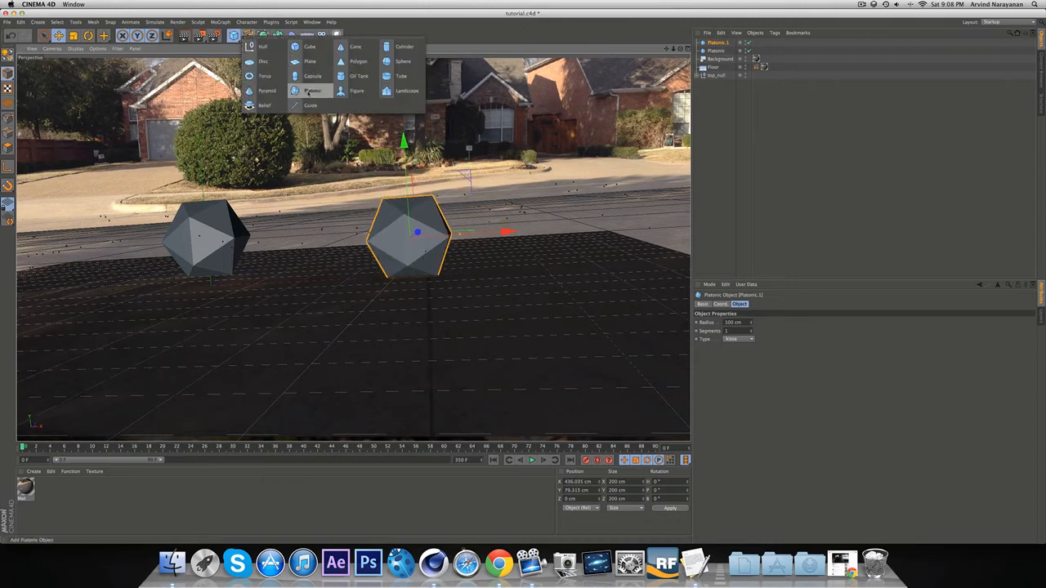
click(307, 91)
drag(200, 168, 191, 129)
drag(300, 218, 375, 216)
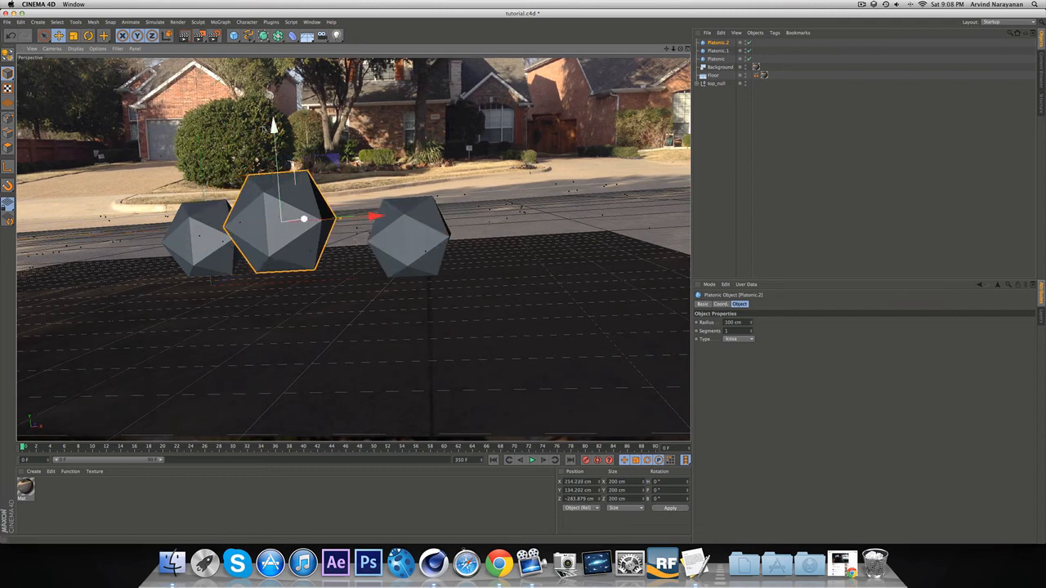
drag(274, 129, 276, 159)
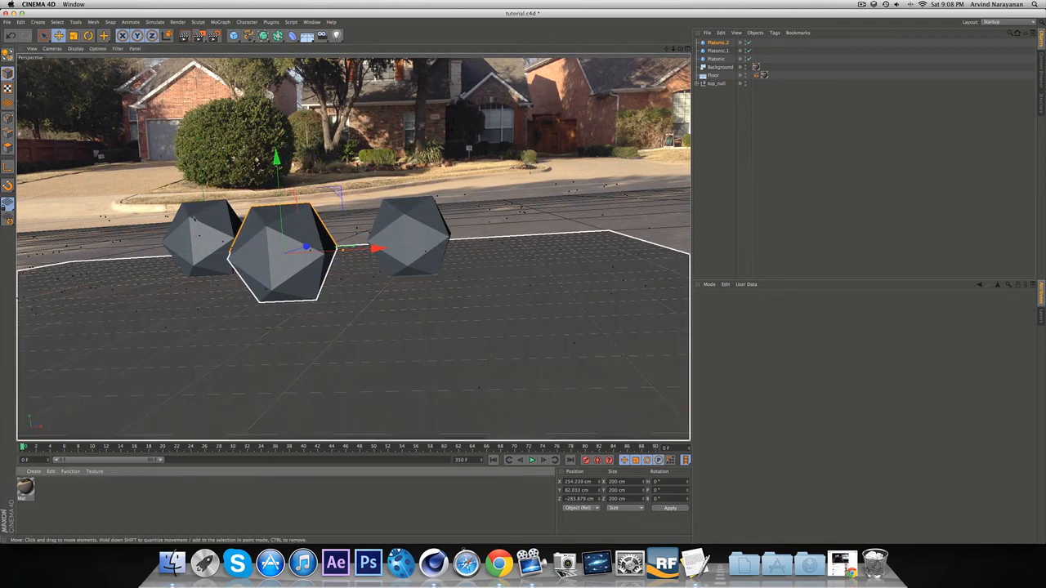
Spread the two rear Platonic objects apart, moving the second further along positive X and the first to about X -219 cm.
click(195, 226)
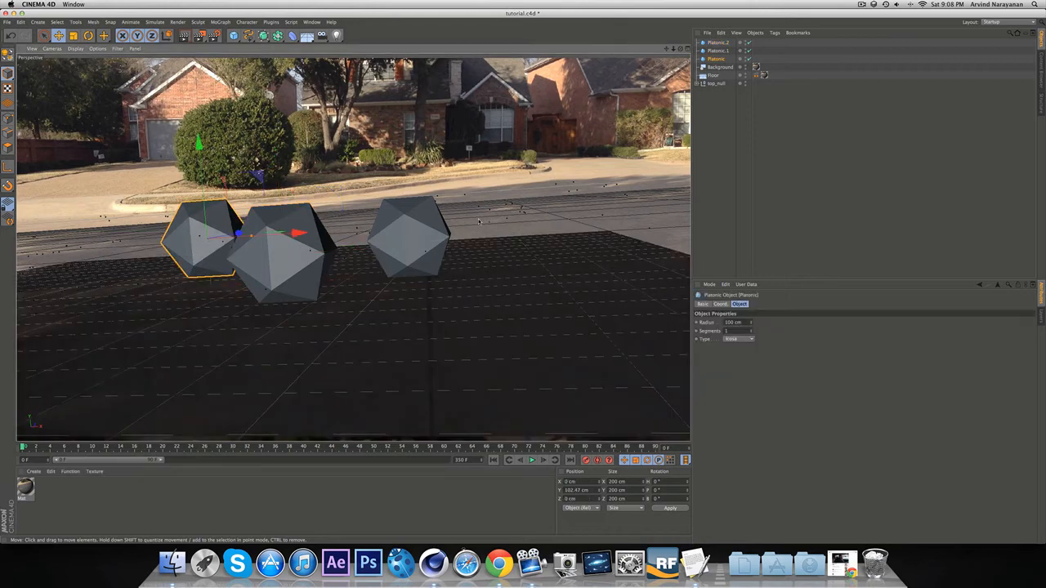
click(427, 234)
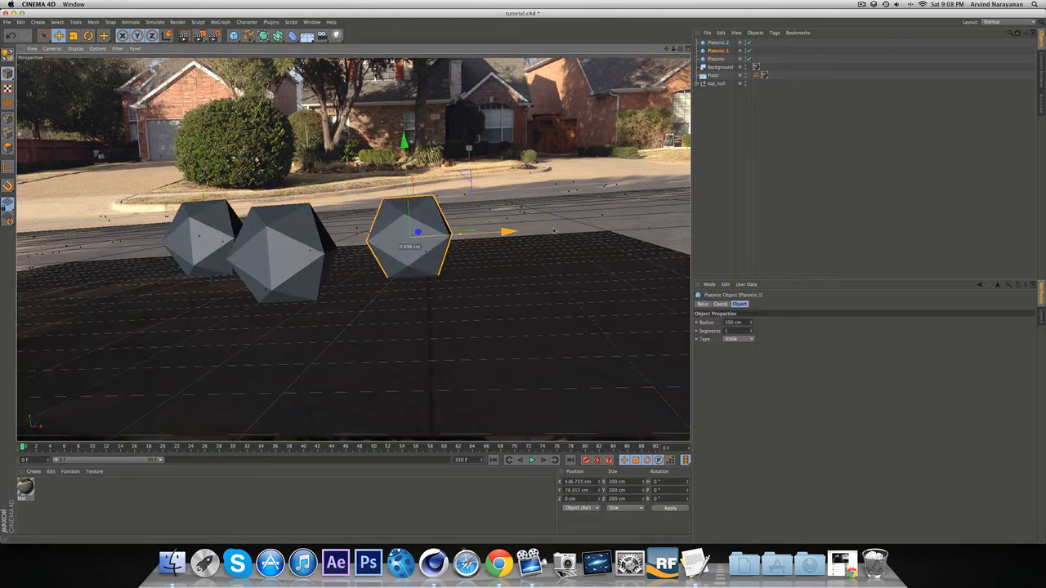
drag(503, 231, 608, 226)
click(211, 233)
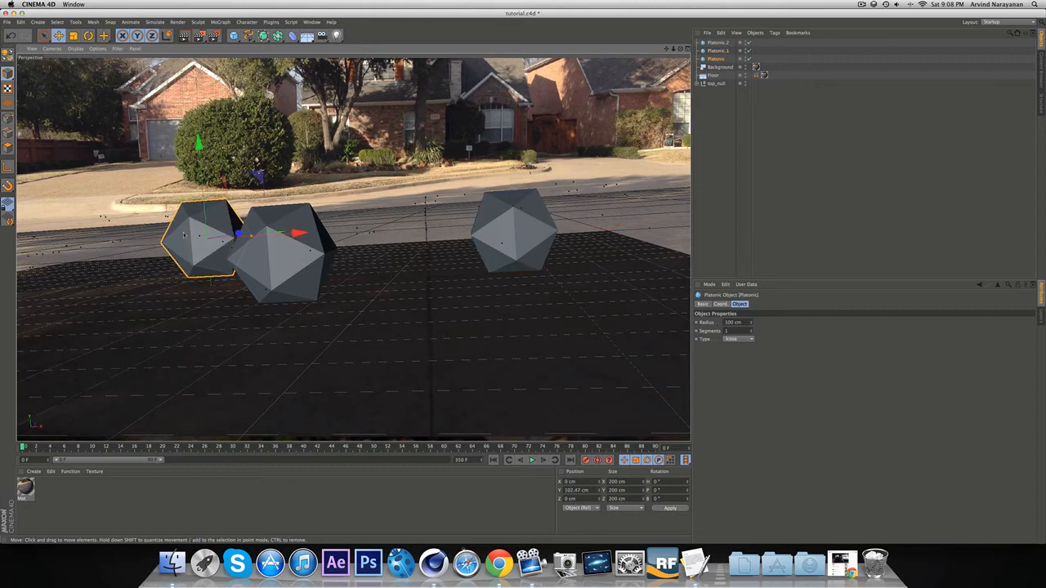
drag(299, 235, 202, 238)
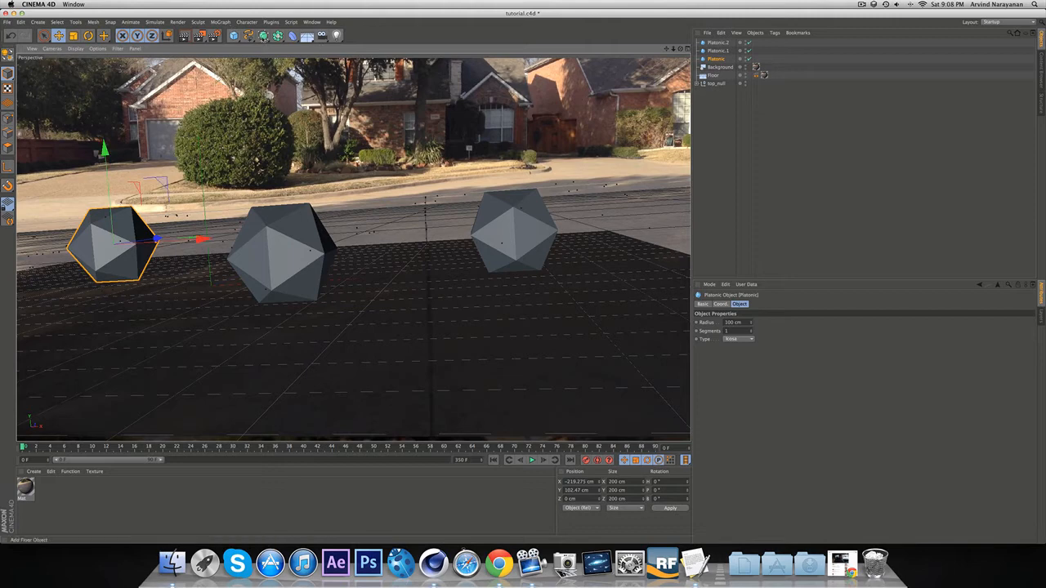
Dismiss the render preview and move the Floor back along Z to about 762 cm.
click(861, 7)
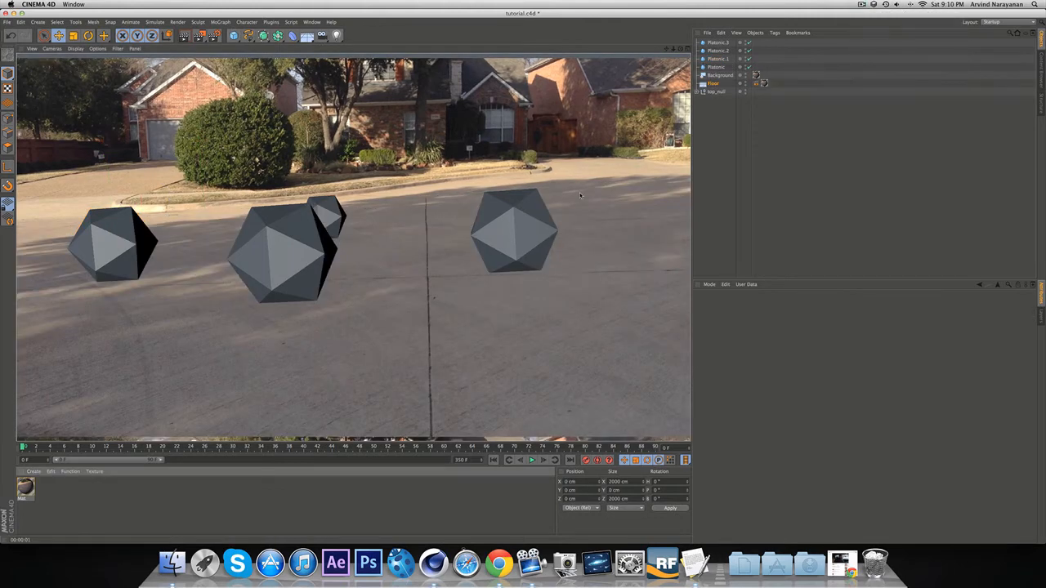
click(209, 337)
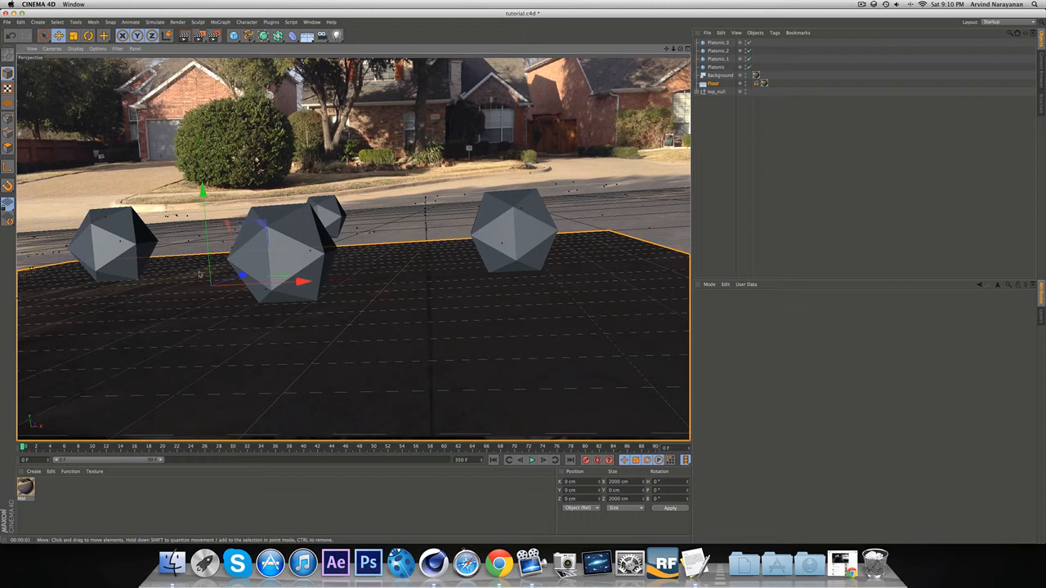
drag(242, 276, 324, 234)
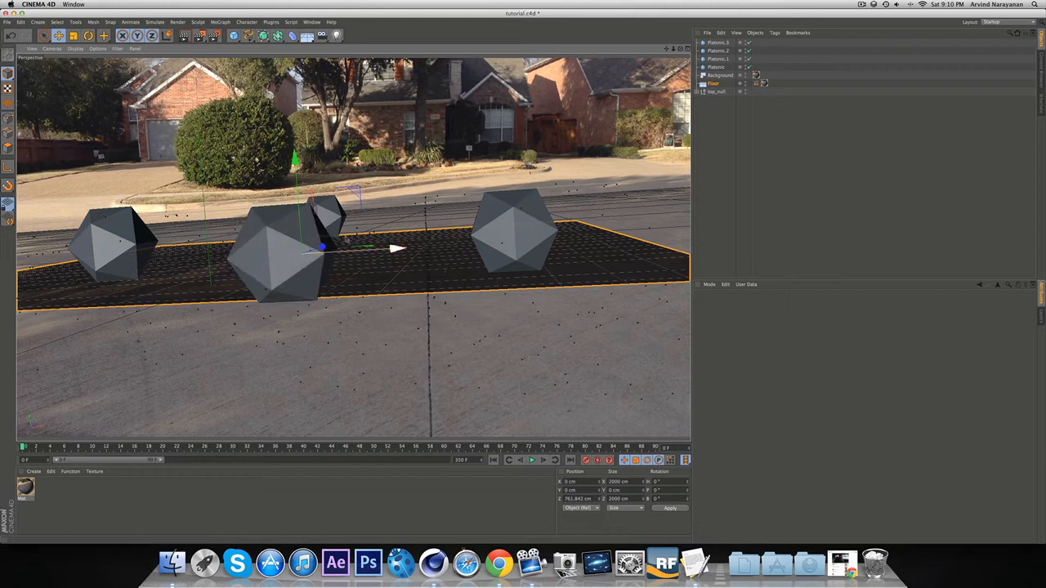
Move the front Platonic object back and the rearmost one forward along Z so both stand over the floor.
scroll(539, 285, down, 5)
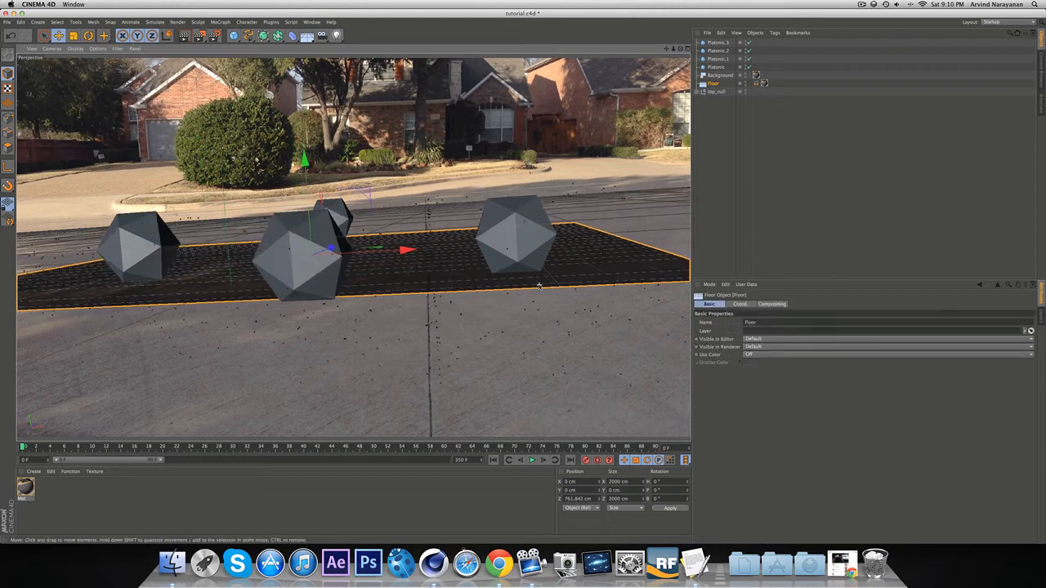
scroll(539, 286, down, 2)
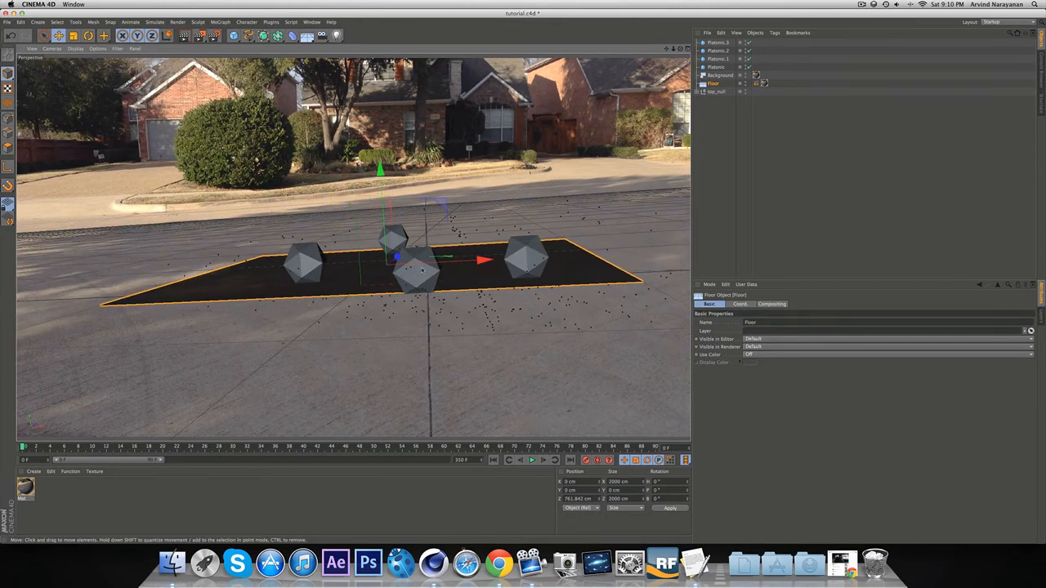
click(422, 271)
drag(420, 264, 427, 257)
click(400, 248)
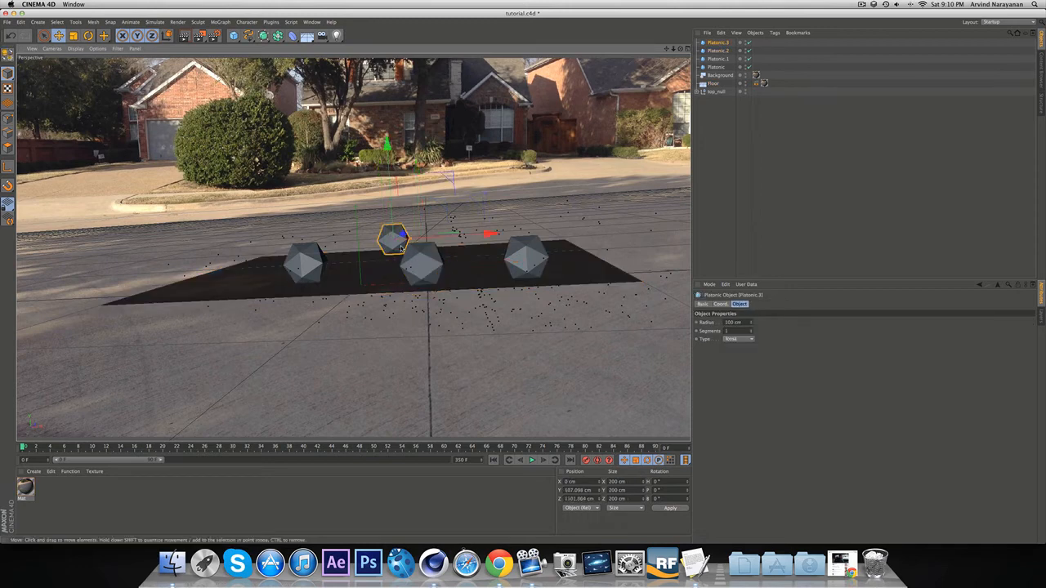
scroll(401, 249, up, 3)
drag(404, 236, 394, 238)
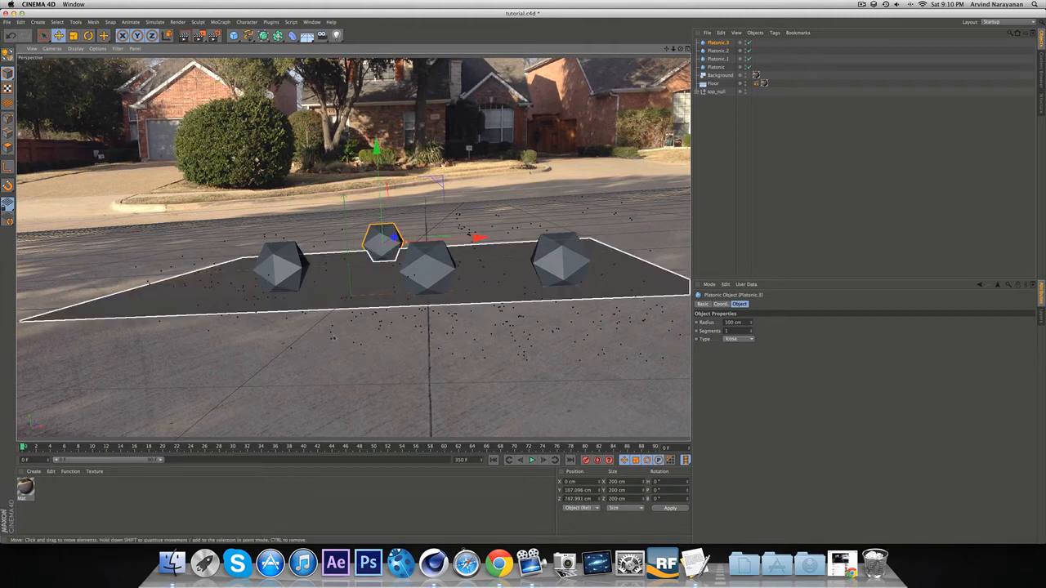
Inspect the object layout on the floor, then return the timeline to frame 0 to restore the tracked camera view.
click(371, 295)
scroll(468, 303, down, 1)
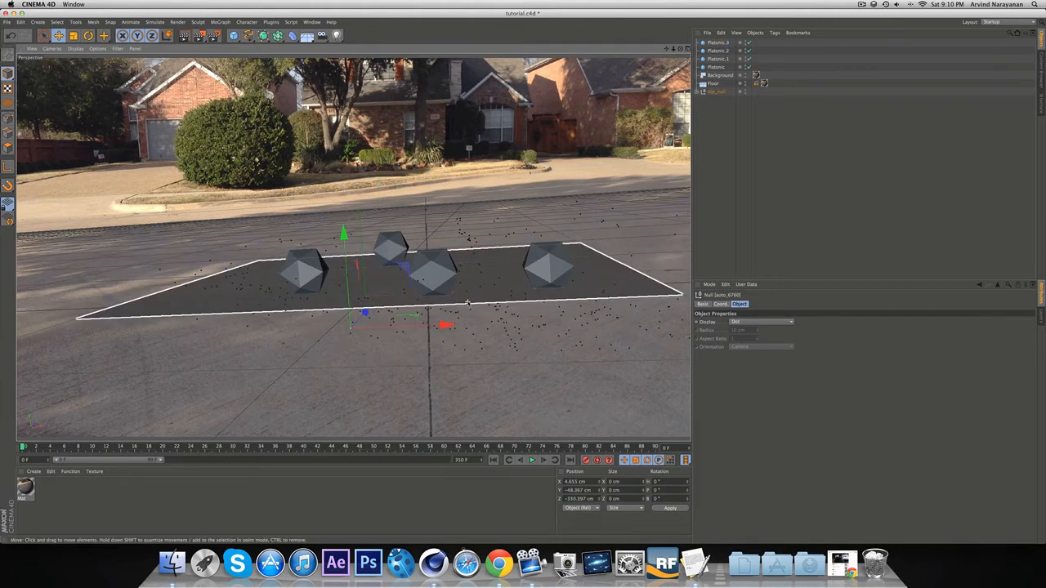
scroll(468, 304, up, 2)
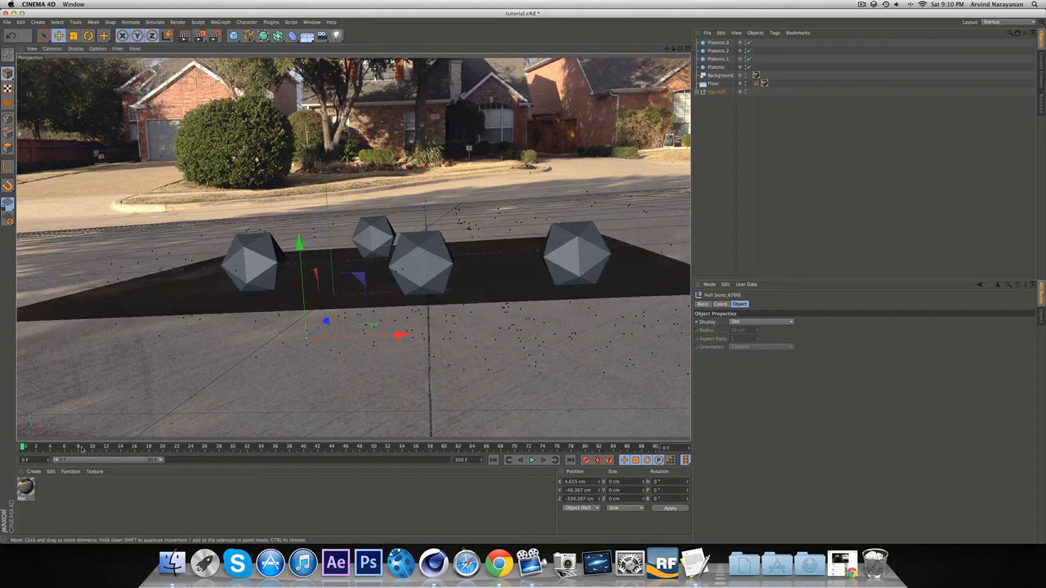
drag(81, 447, 1, 452)
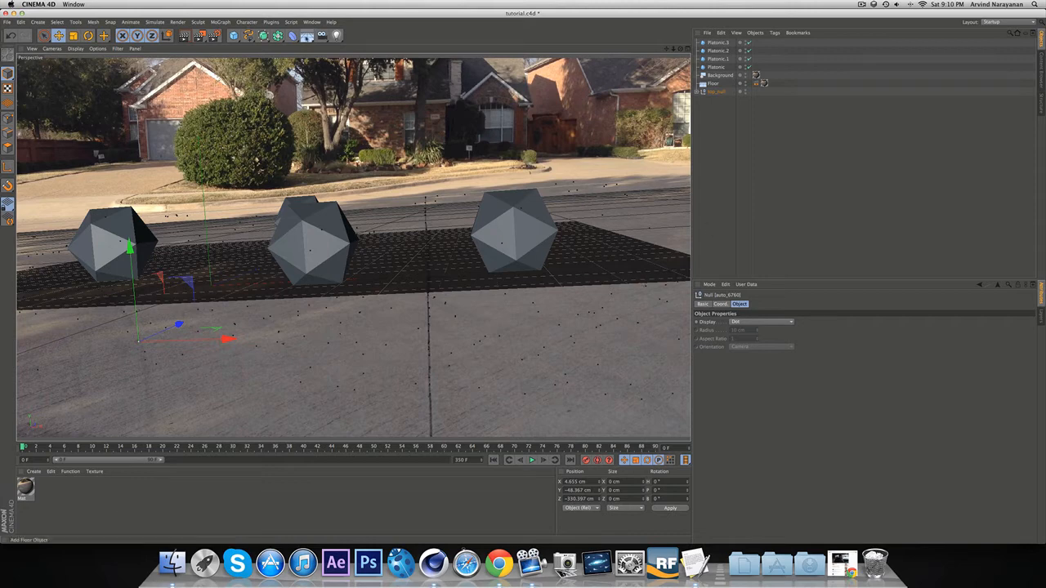
Add a Sky object to the scene and create a new material for it.
click(306, 36)
click(354, 62)
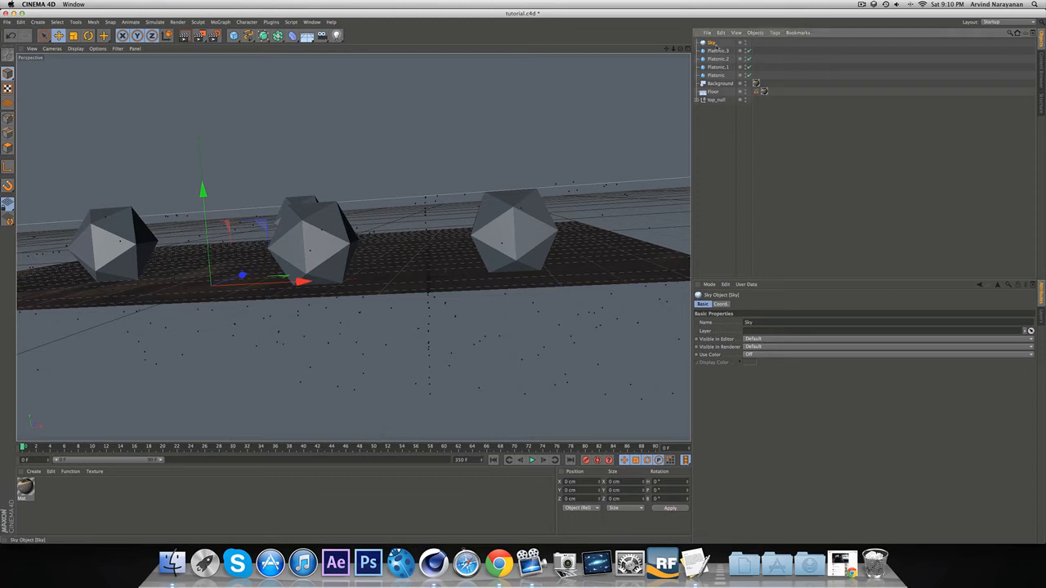
double_click(60, 505)
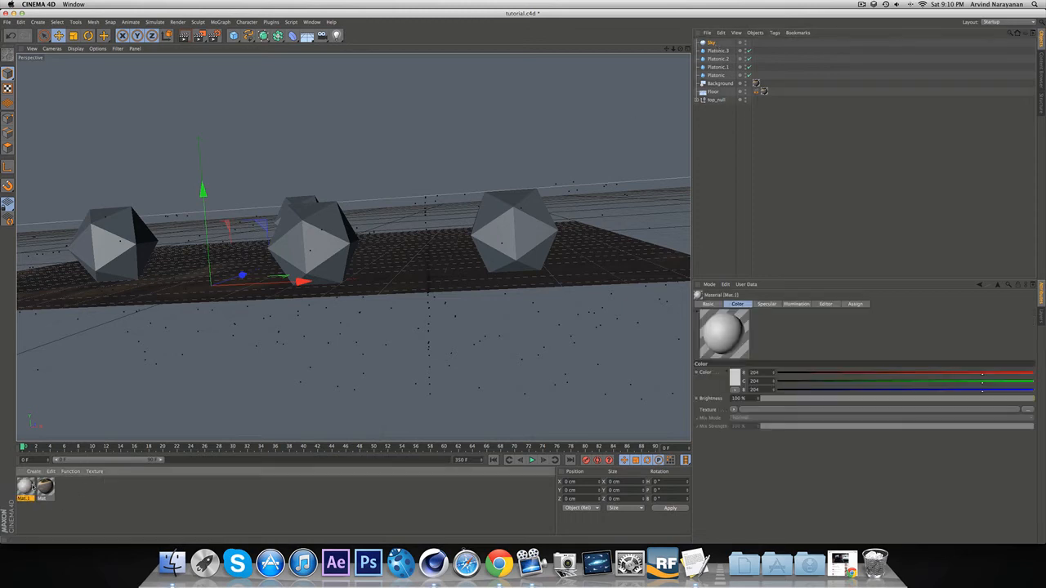
Load IMG_0559_00000.jpg as the new material's Luminance texture without copying it to the project, and apply the material to the Sky.
double_click(31, 487)
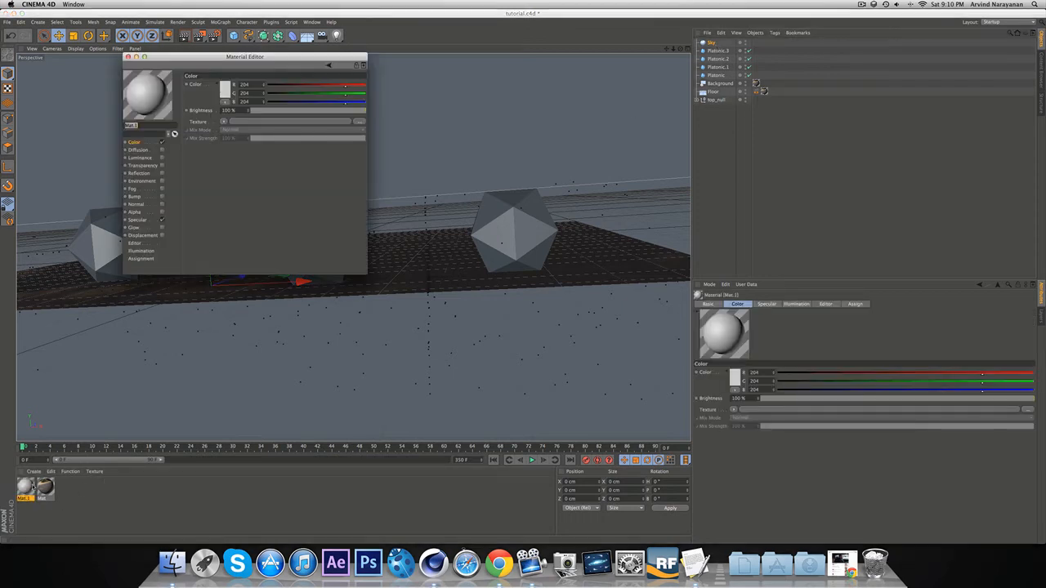
click(162, 157)
click(245, 122)
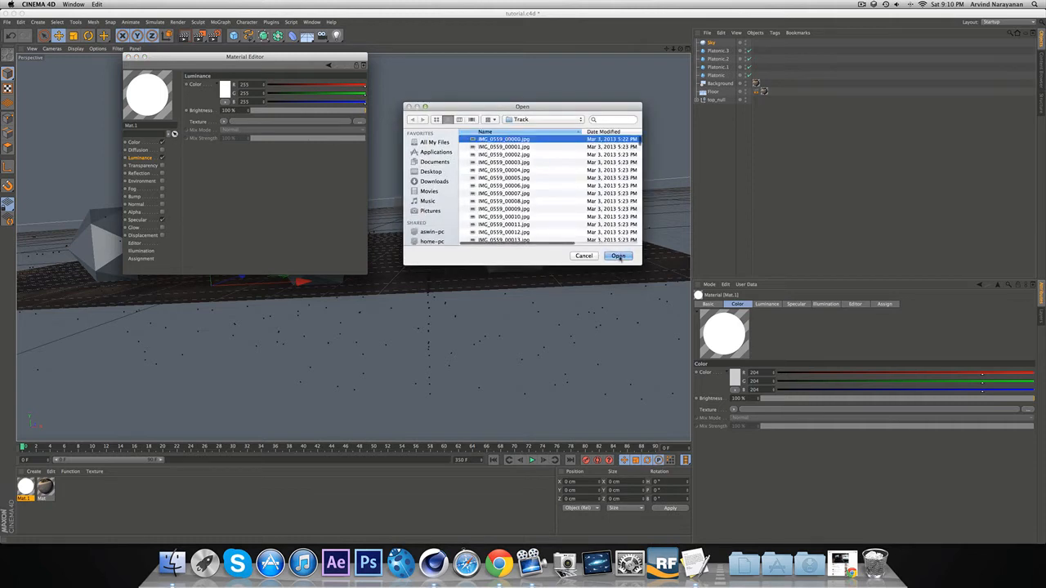
click(618, 255)
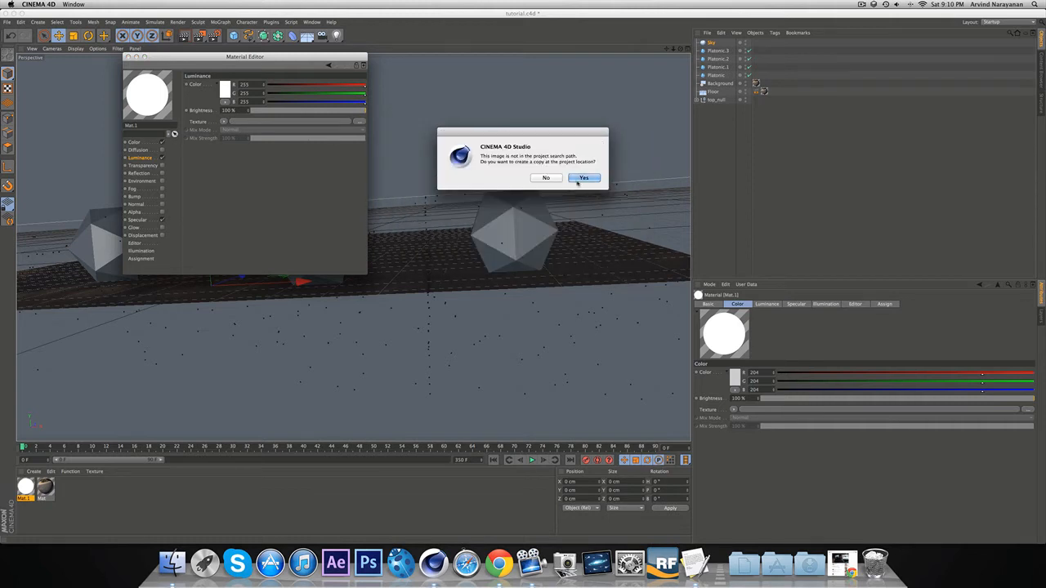
click(548, 180)
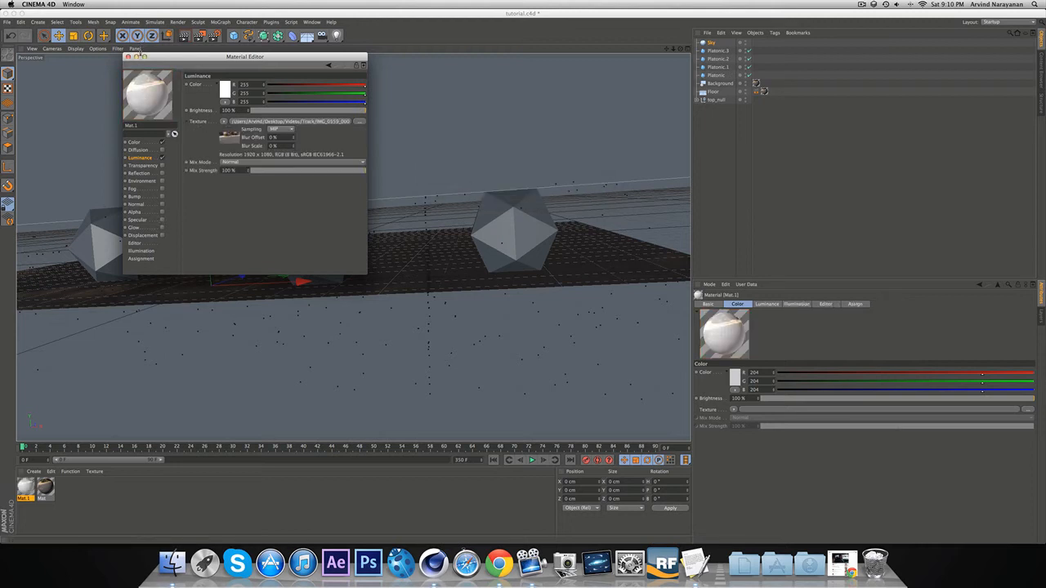
click(129, 57)
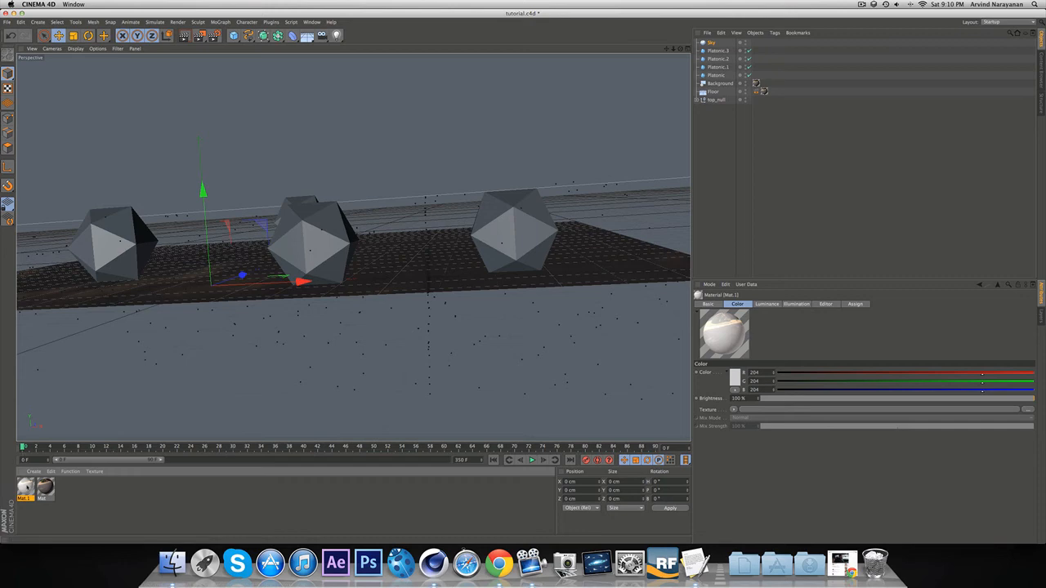
mouse_move(701, 59)
mouse_down()
mouse_move(722, 49)
mouse_move(713, 43)
mouse_up()
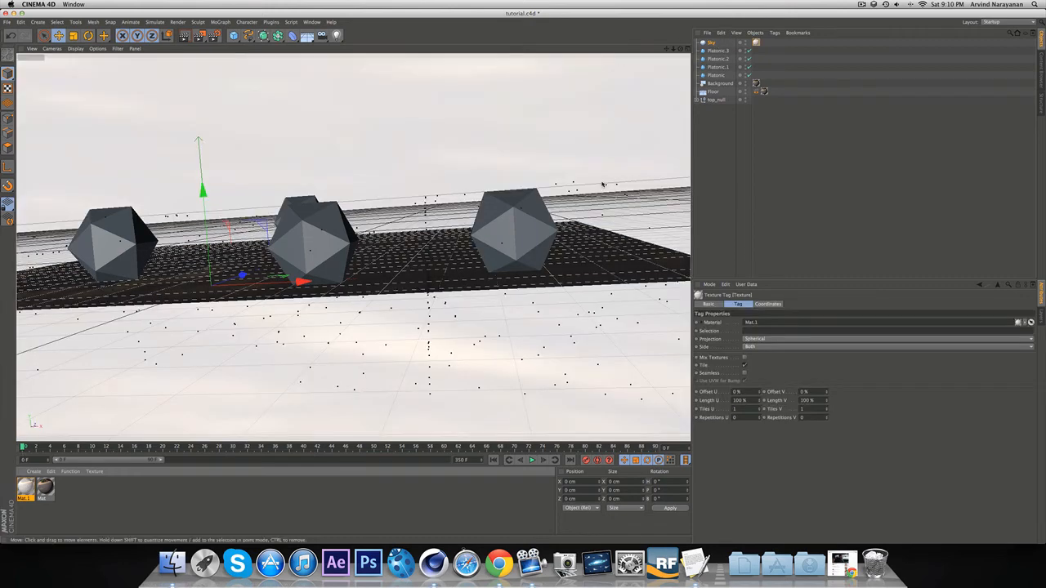
Add a Compositing tag to the Sky object and disable its Seen by Camera option.
click(774, 33)
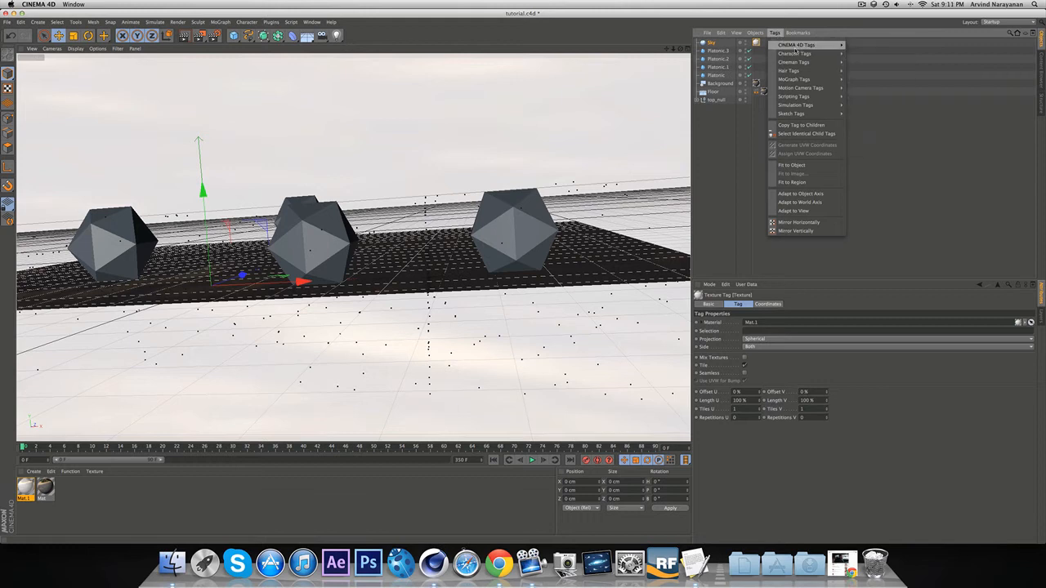
mouse_move(795, 48)
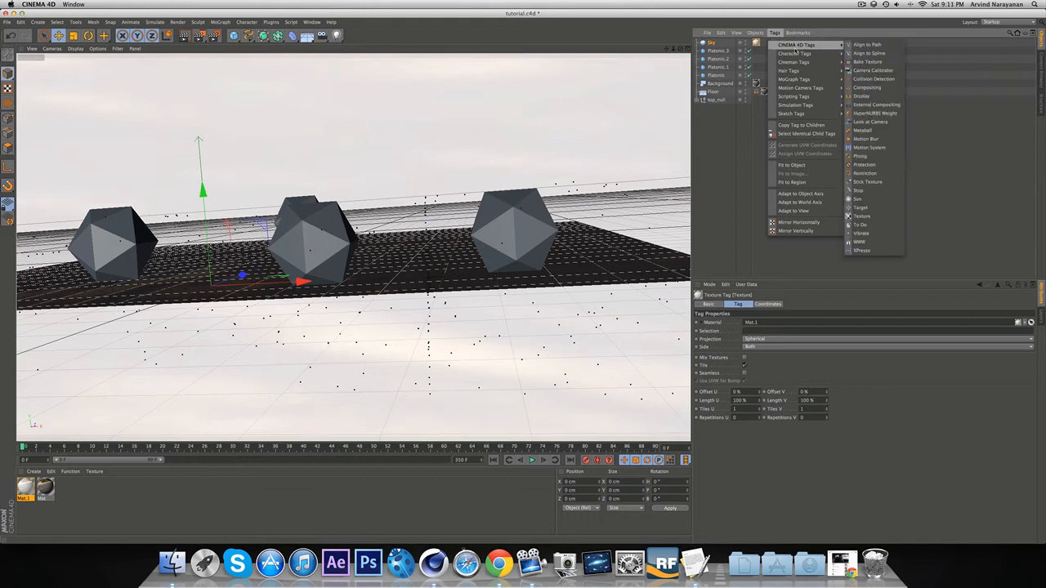
click(867, 88)
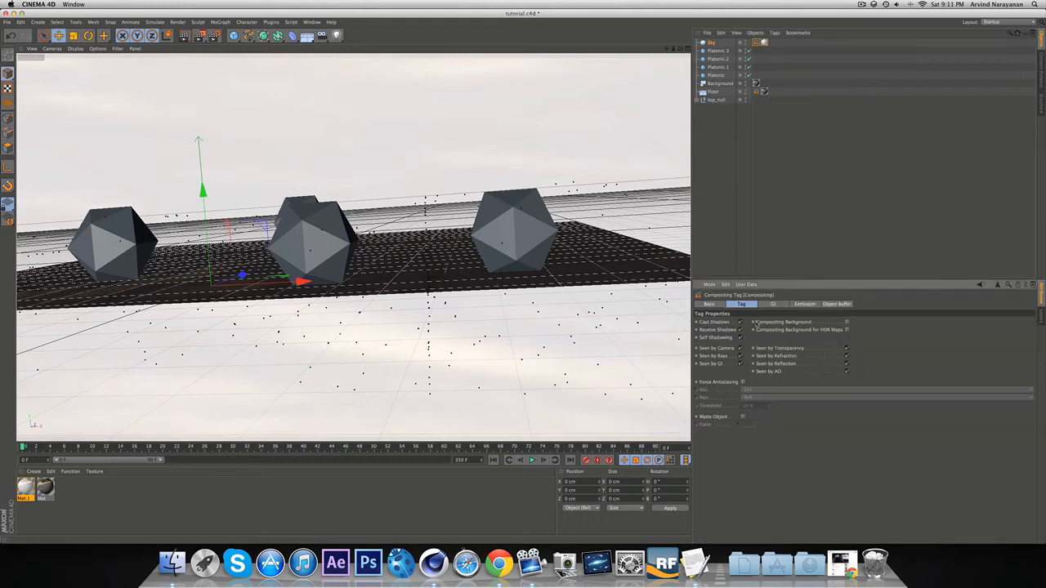
click(740, 348)
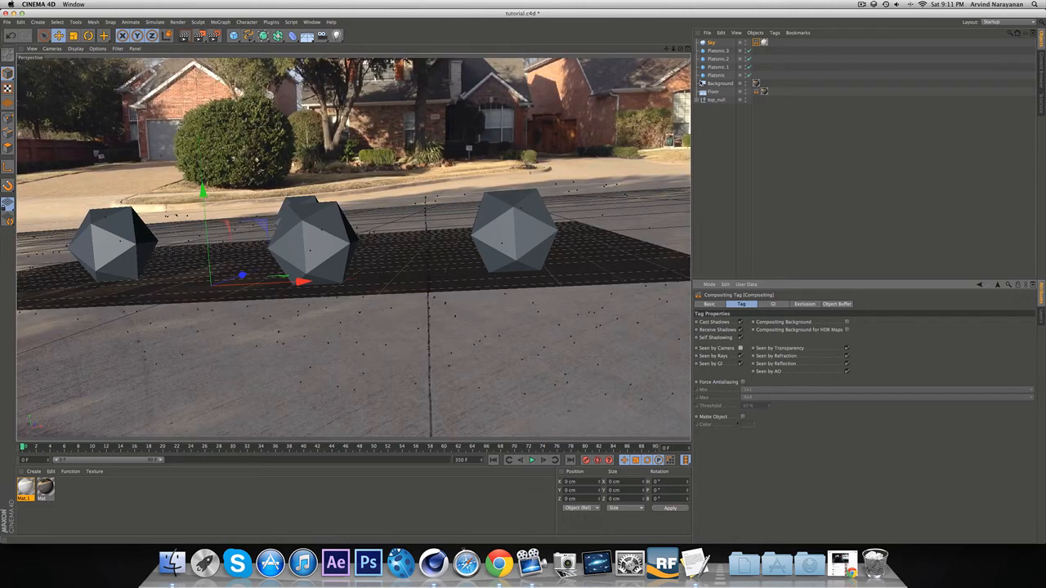
Create a new material and open it in the Material Editor.
click(707, 33)
click(707, 34)
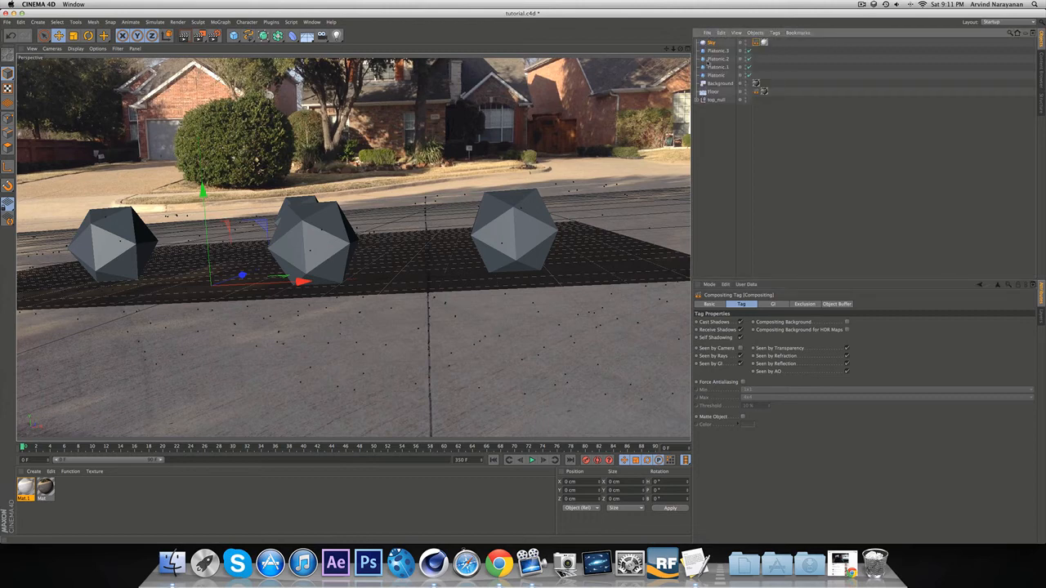
double_click(368, 502)
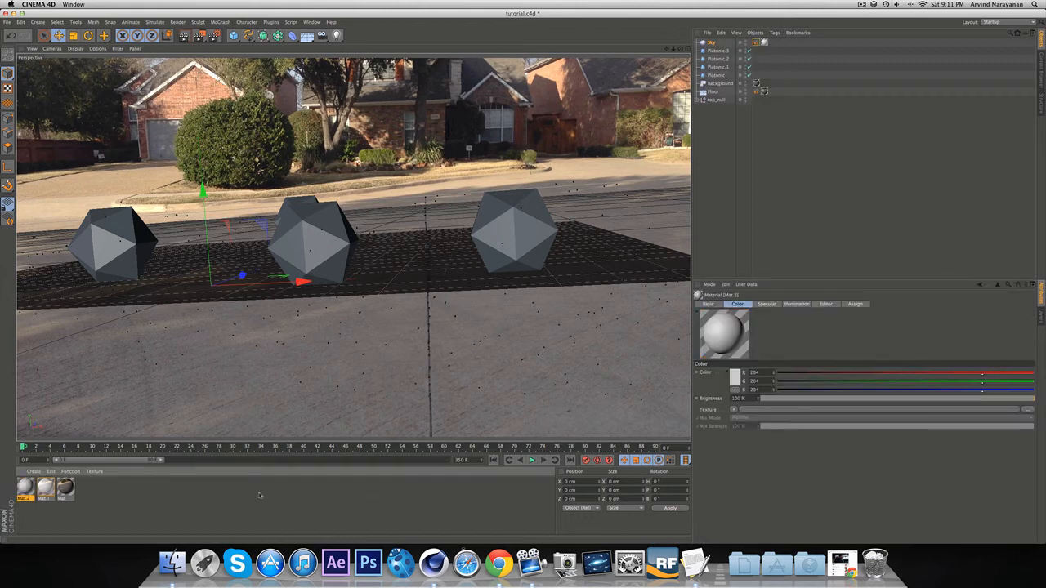
double_click(25, 488)
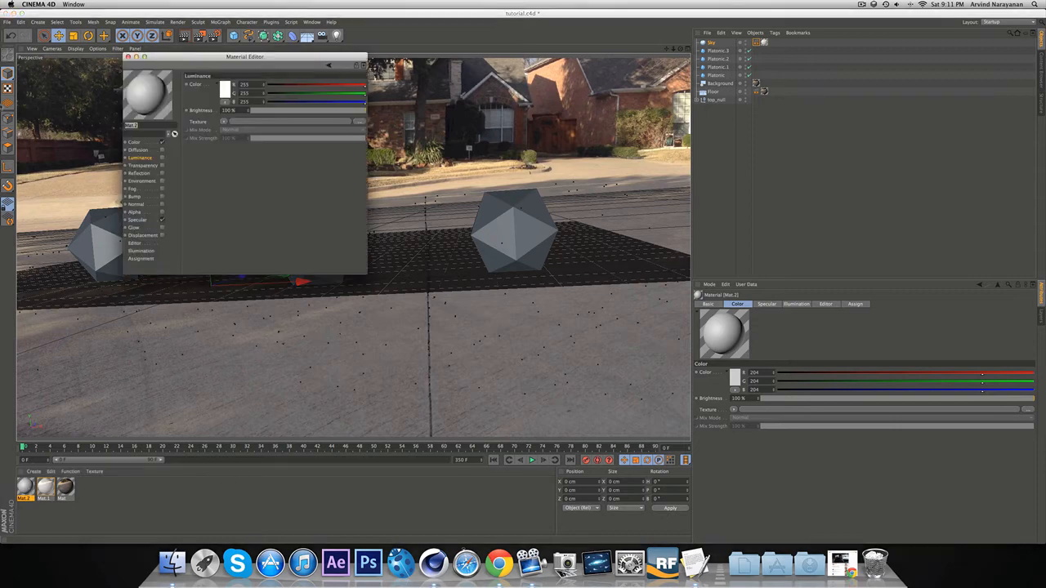
drag(210, 58, 545, 316)
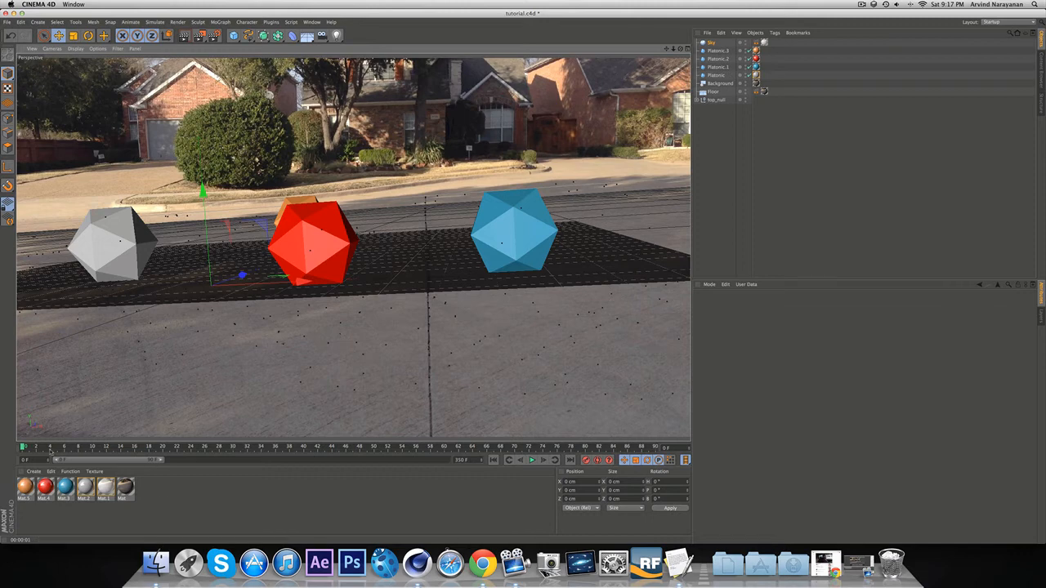
Add a Plane object to the scene and set its width and height to 2000 cm.
drag(50, 450, 1, 454)
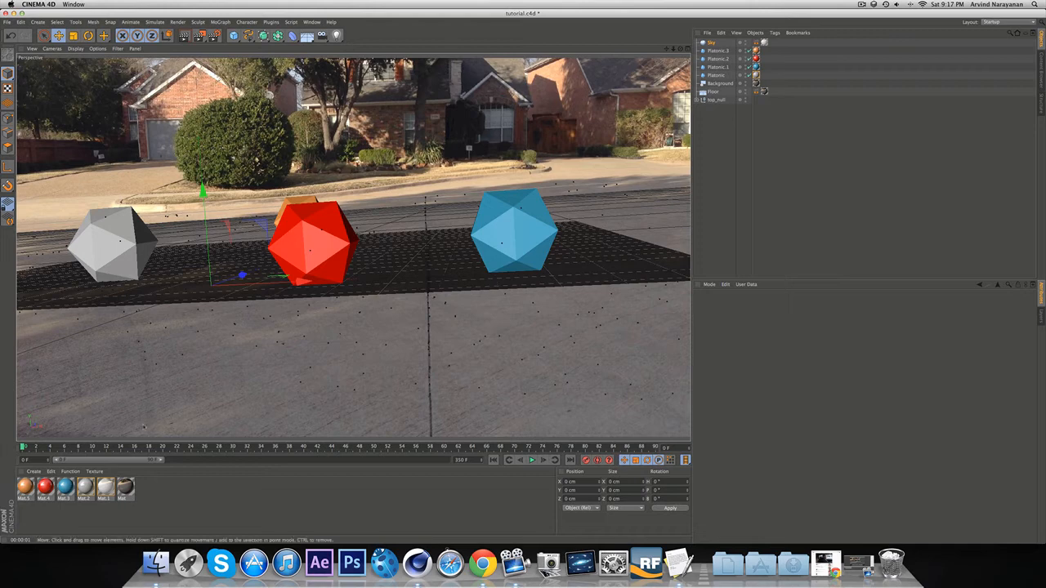
click(715, 125)
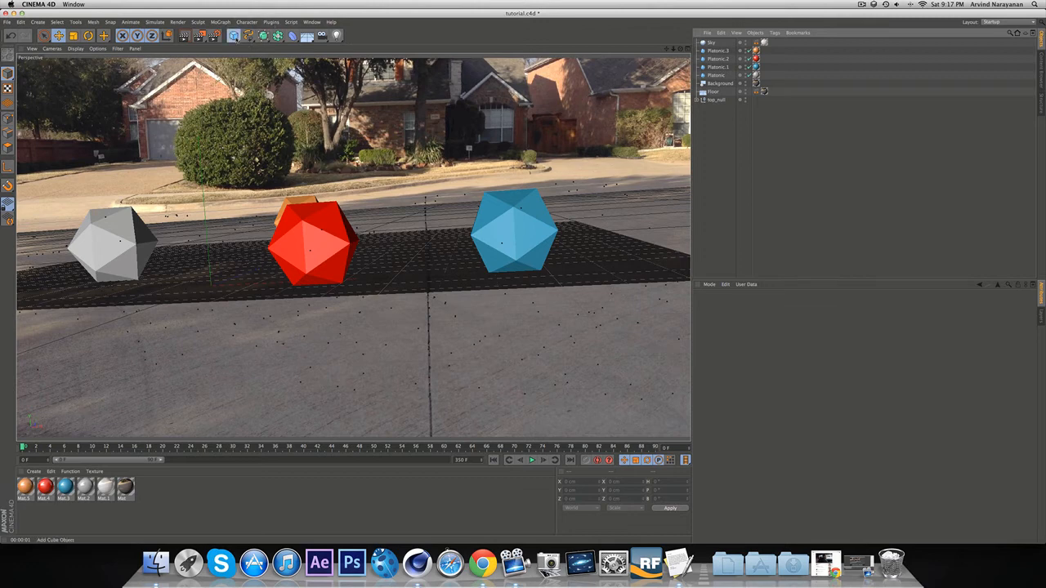
click(233, 35)
click(321, 77)
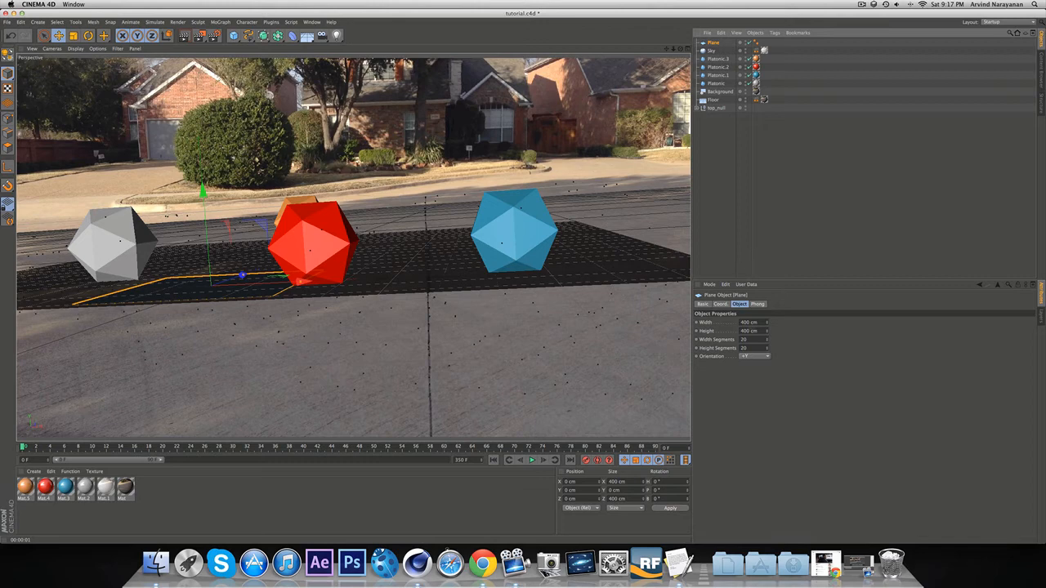
double_click(745, 323)
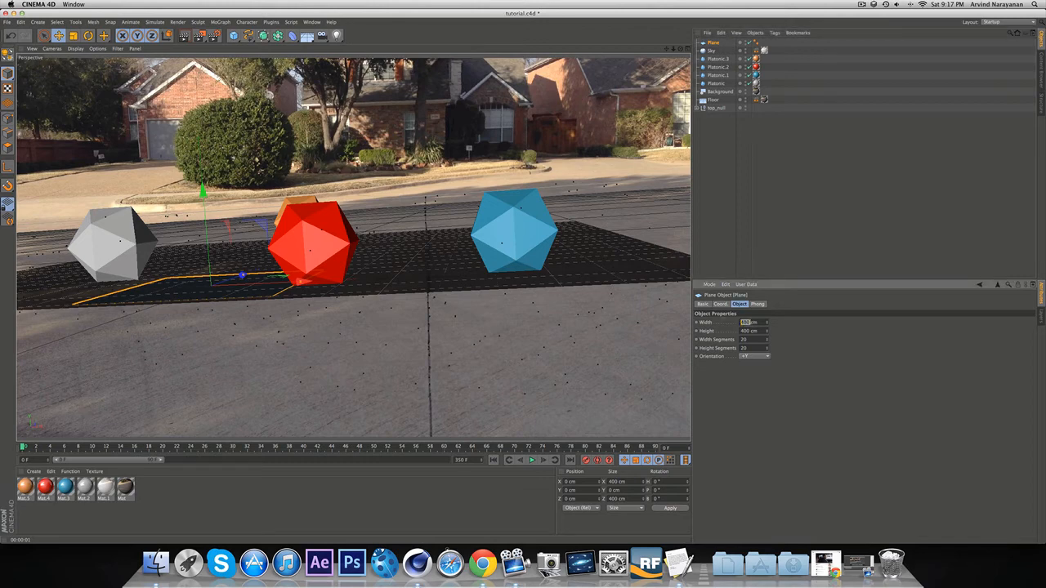
text(200)
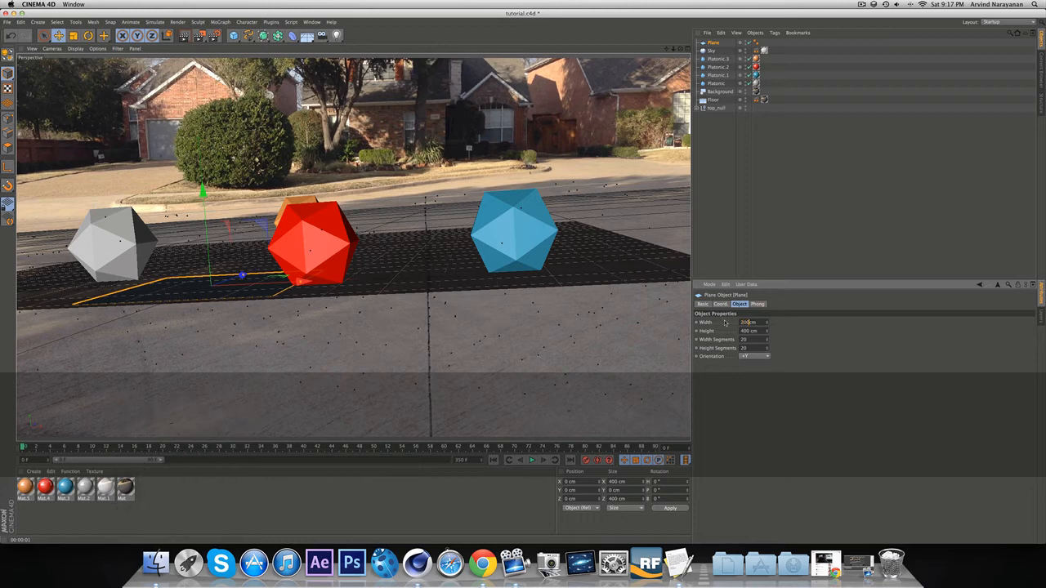
text(0)
key(Tab)
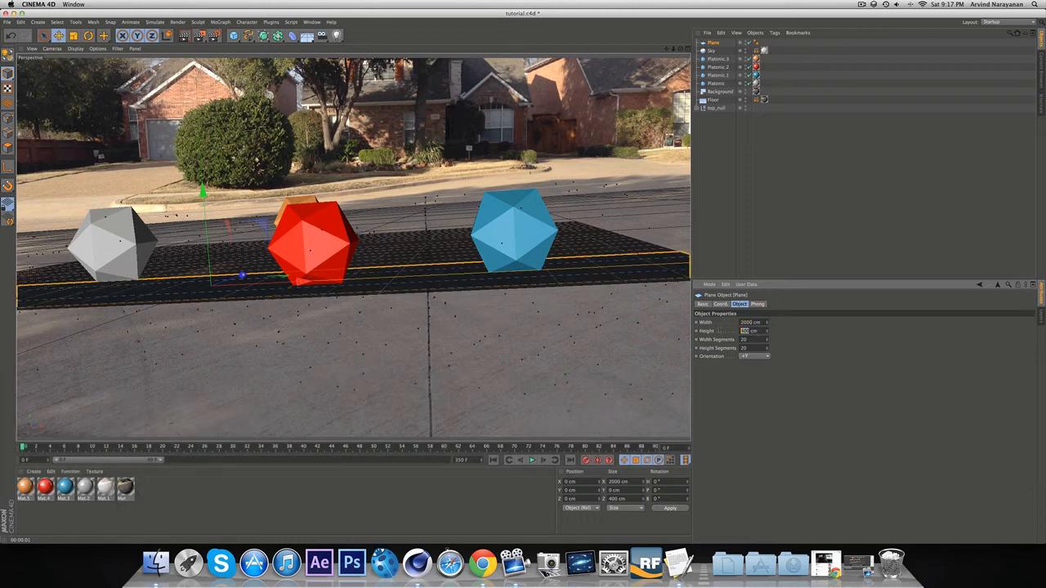
text(2000)
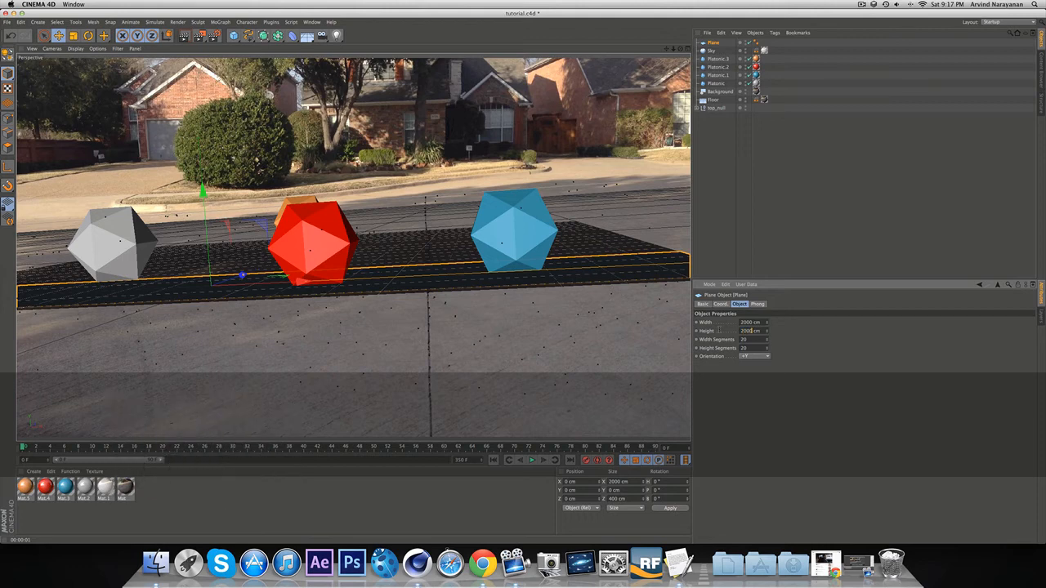
key(Return)
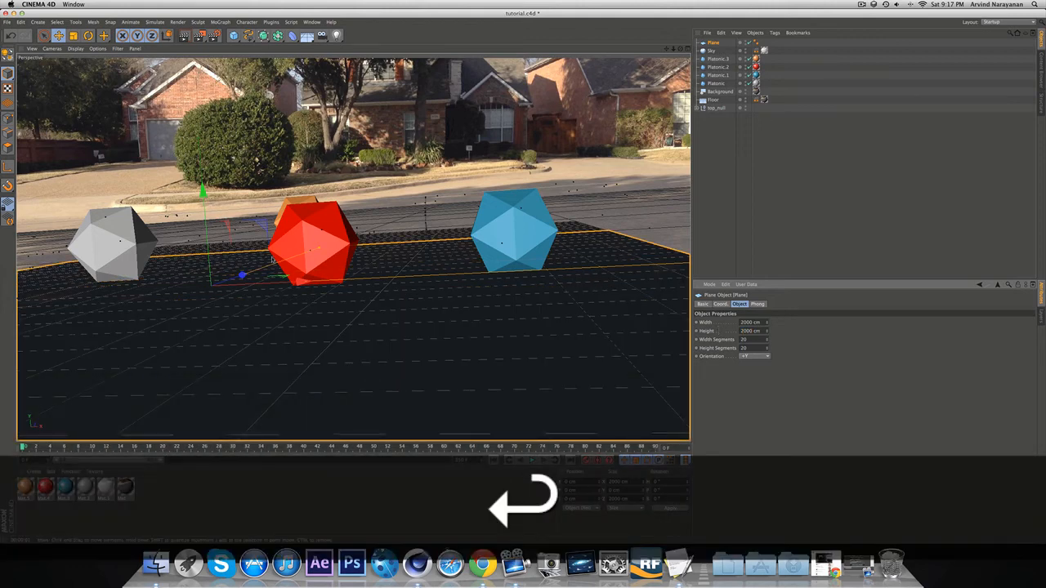
Move the plane back along Z to about 658 cm and set its width and height to 2500 cm.
drag(233, 276, 304, 214)
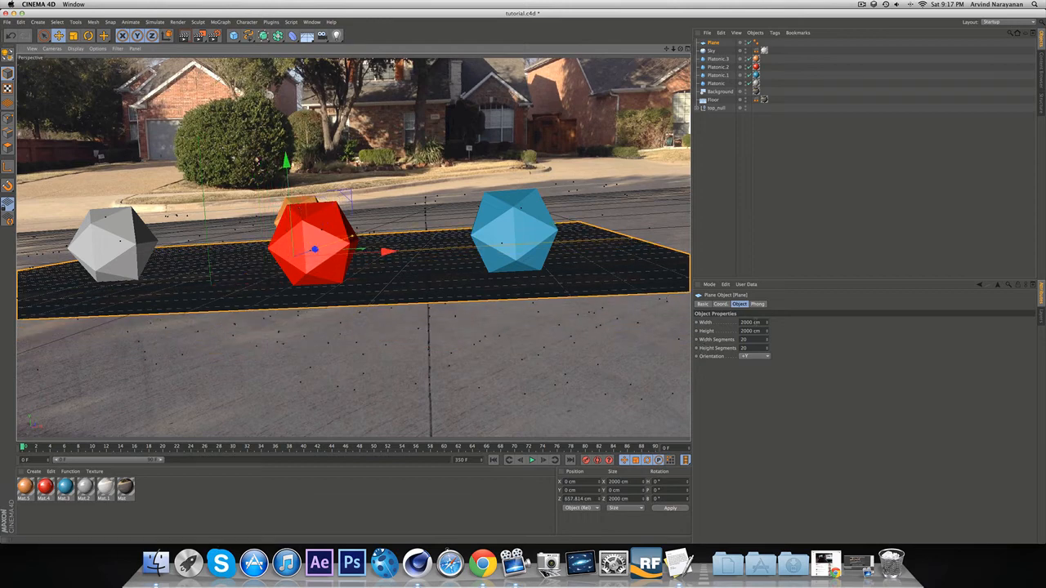
click(748, 322)
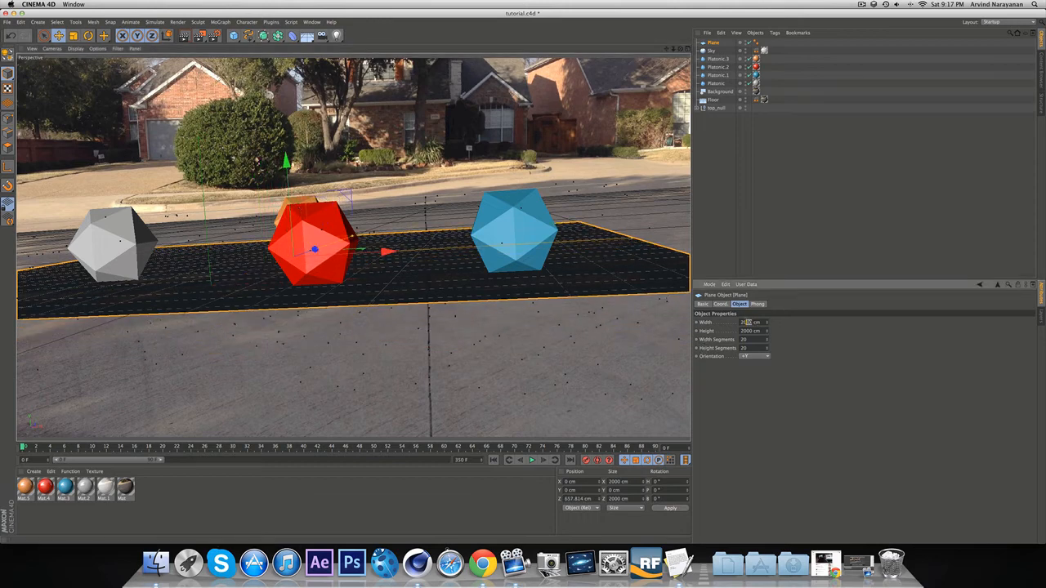
text(500)
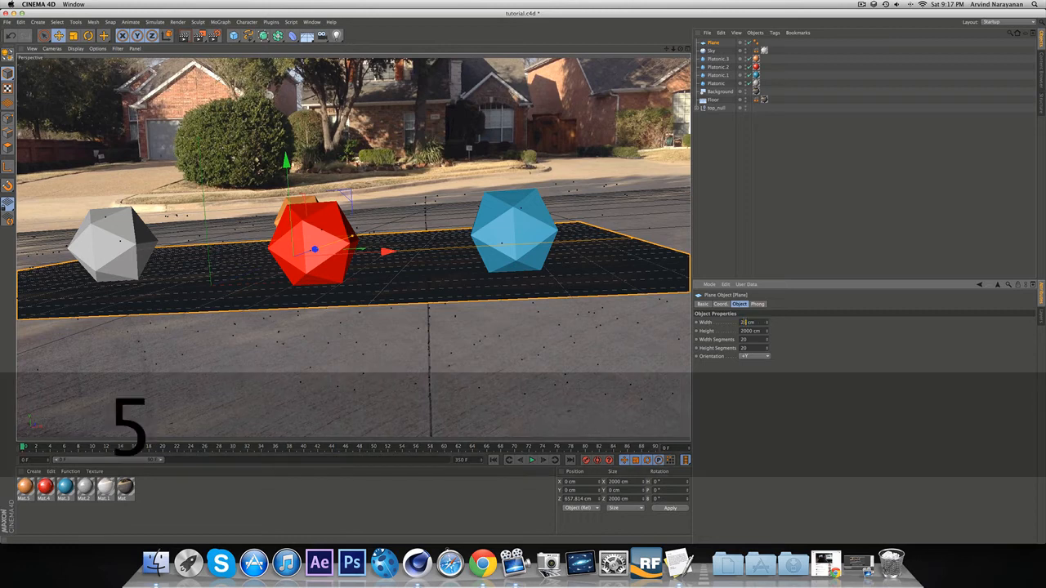
key(Tab)
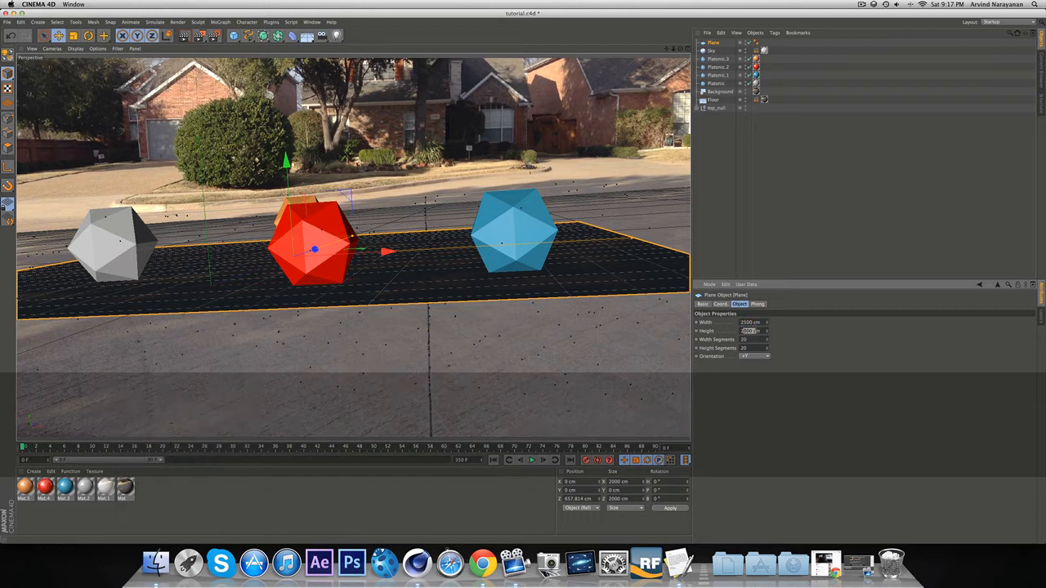
text(500)
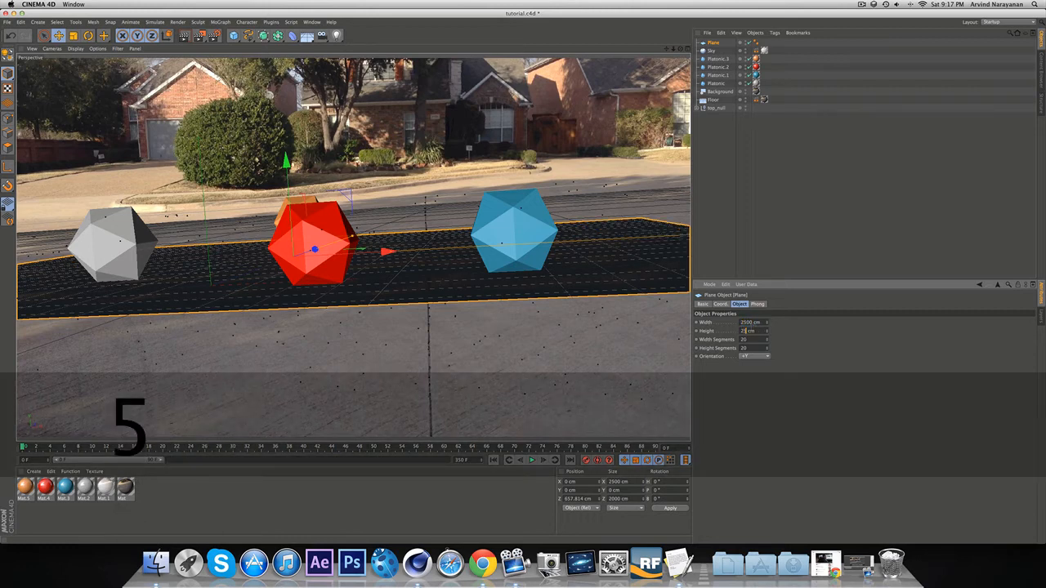
key(Return)
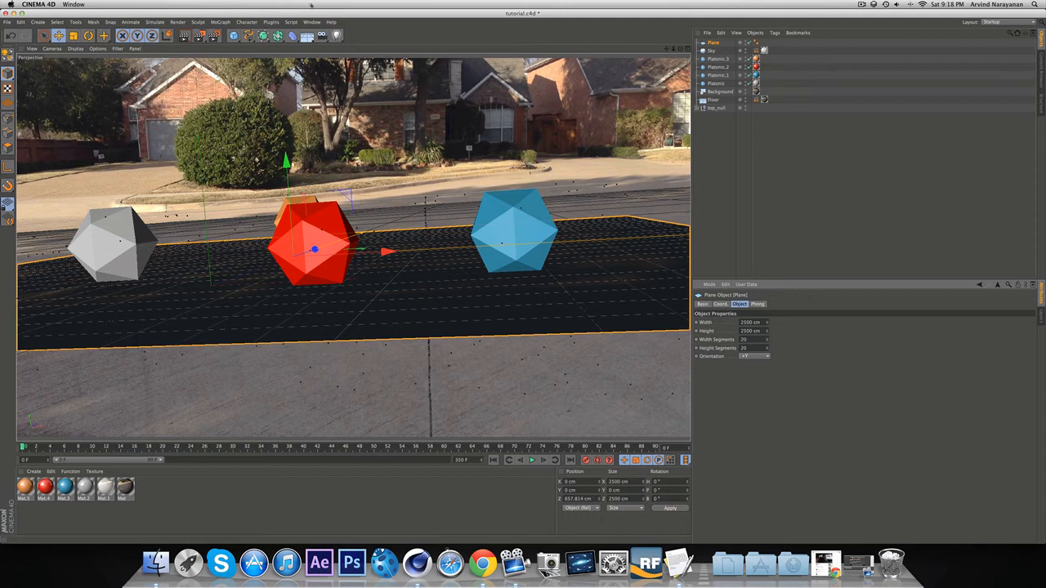
Add the Ambient Occlusion, Global Illumination and Depth of Field effects to the render settings.
click(213, 35)
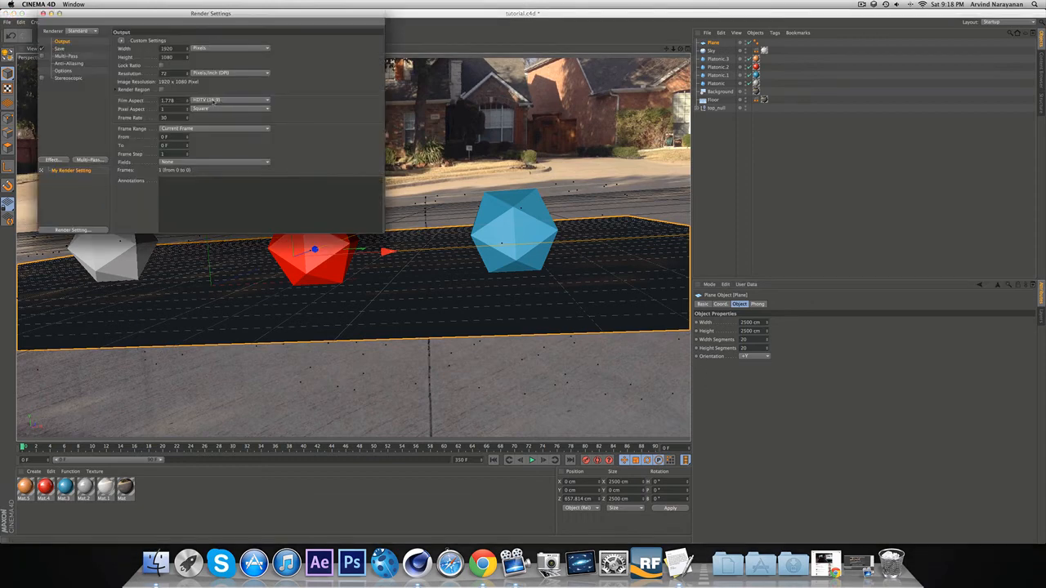
click(53, 161)
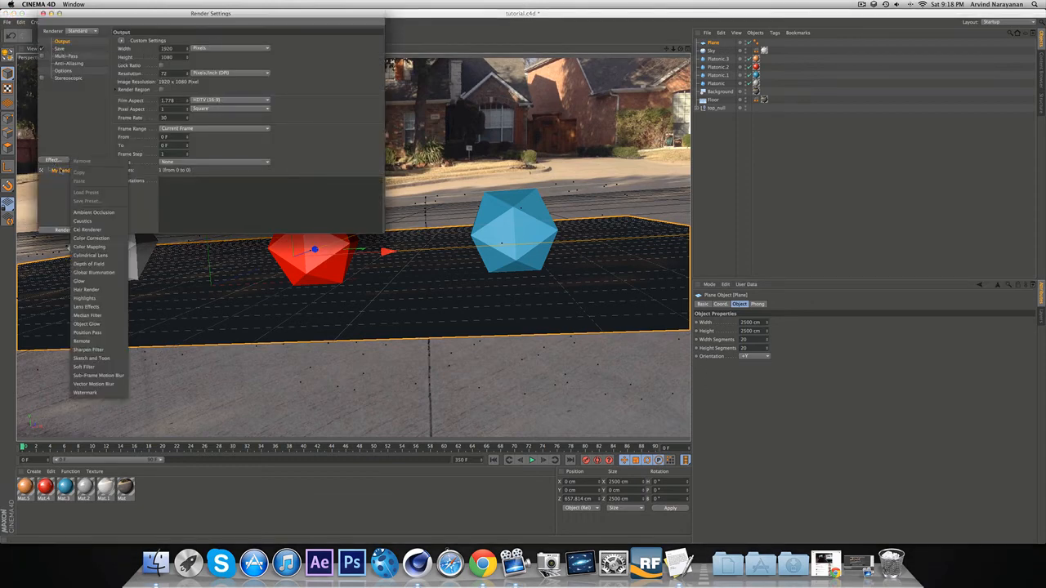
click(93, 212)
click(52, 160)
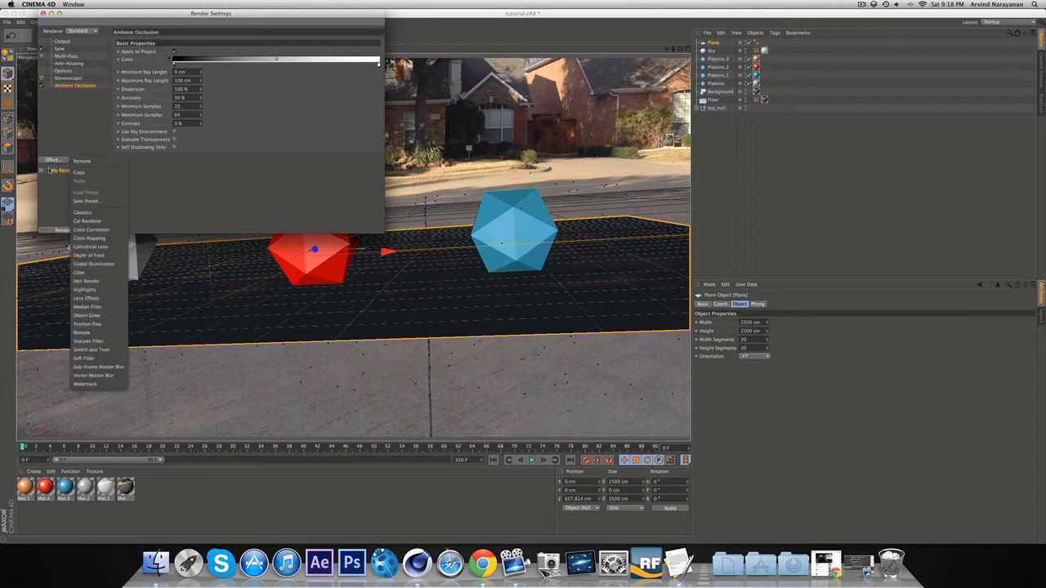
click(88, 264)
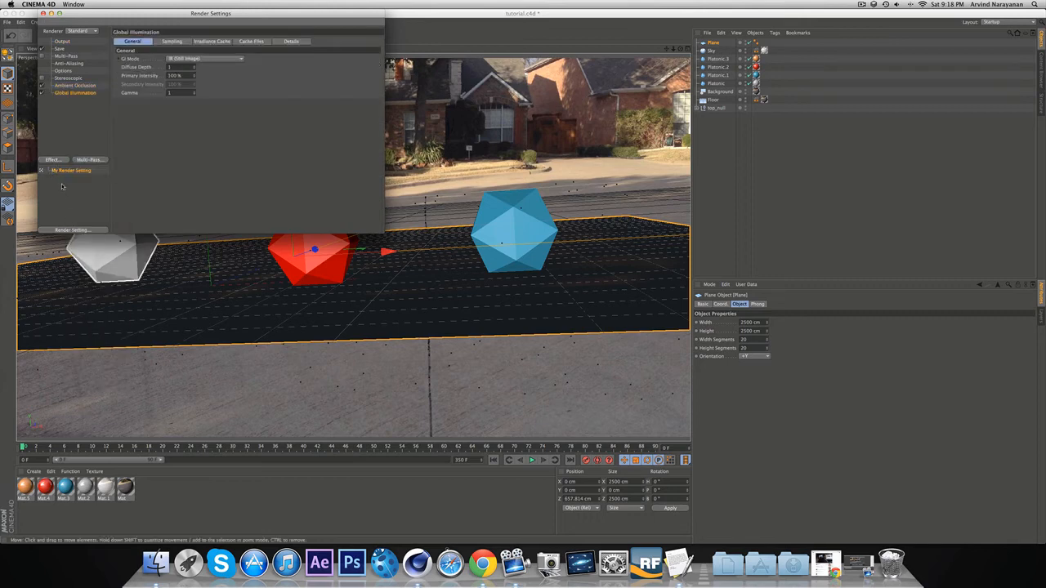
click(57, 160)
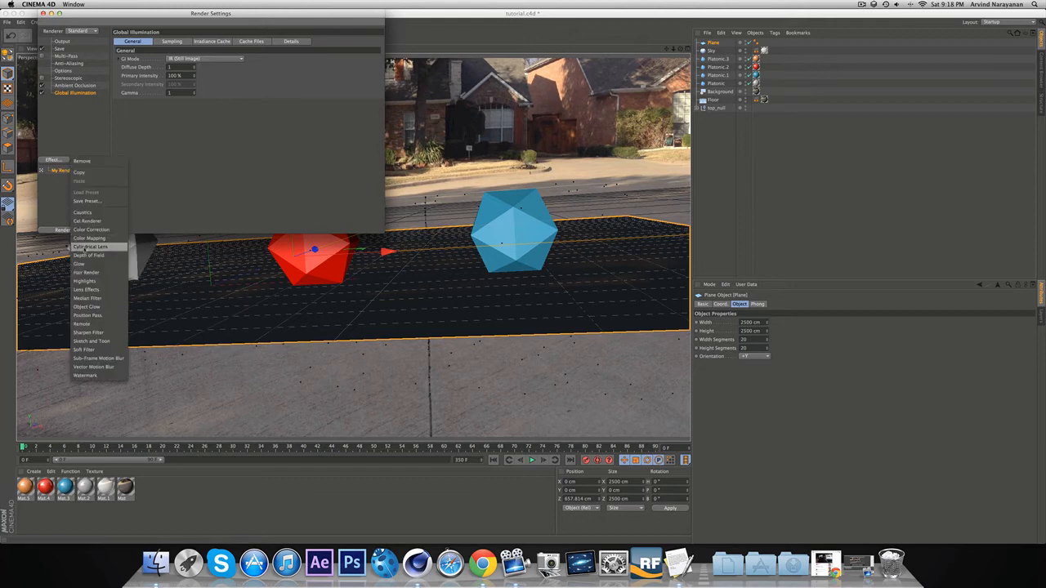
click(88, 255)
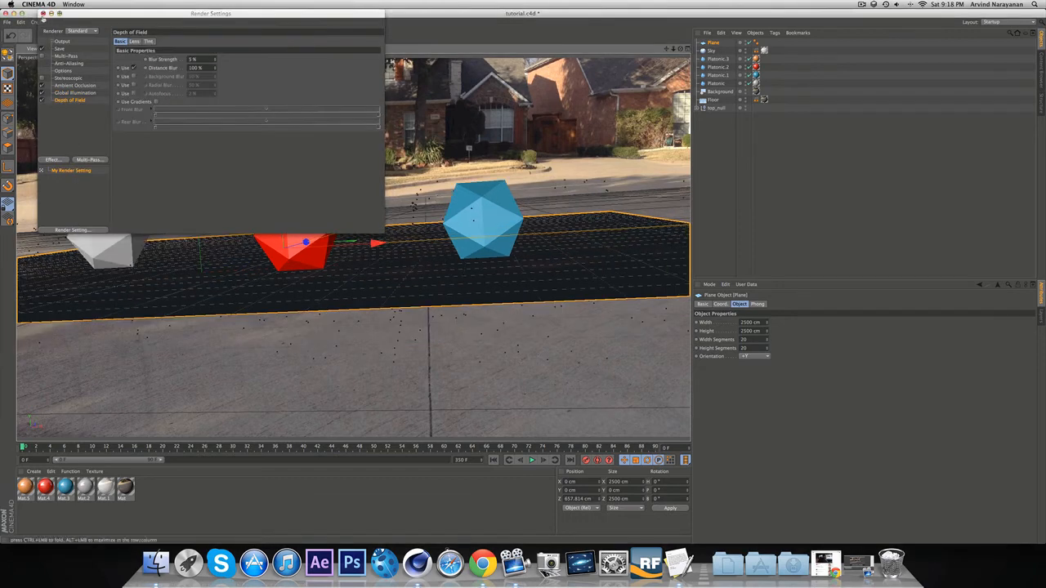
click(43, 13)
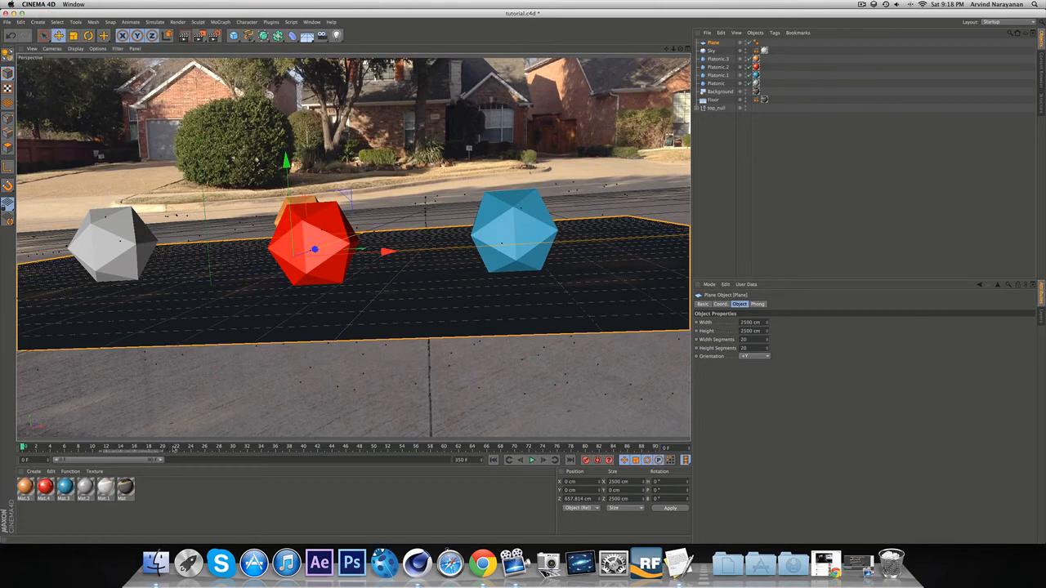
Return the timeline to frame 0 and render a preview of the view to check the plane and test objects.
drag(167, 448, 1, 445)
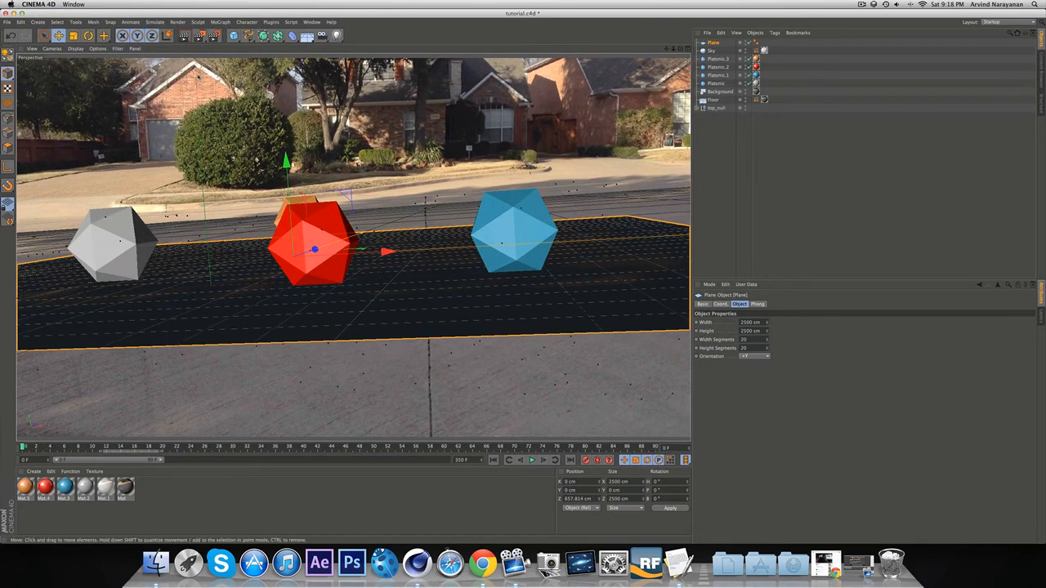
click(184, 35)
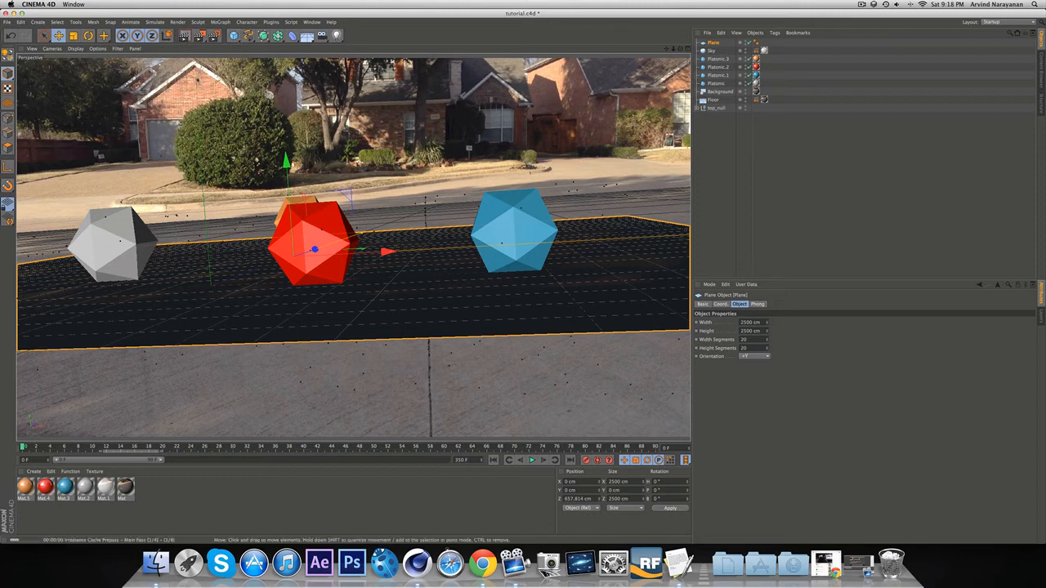
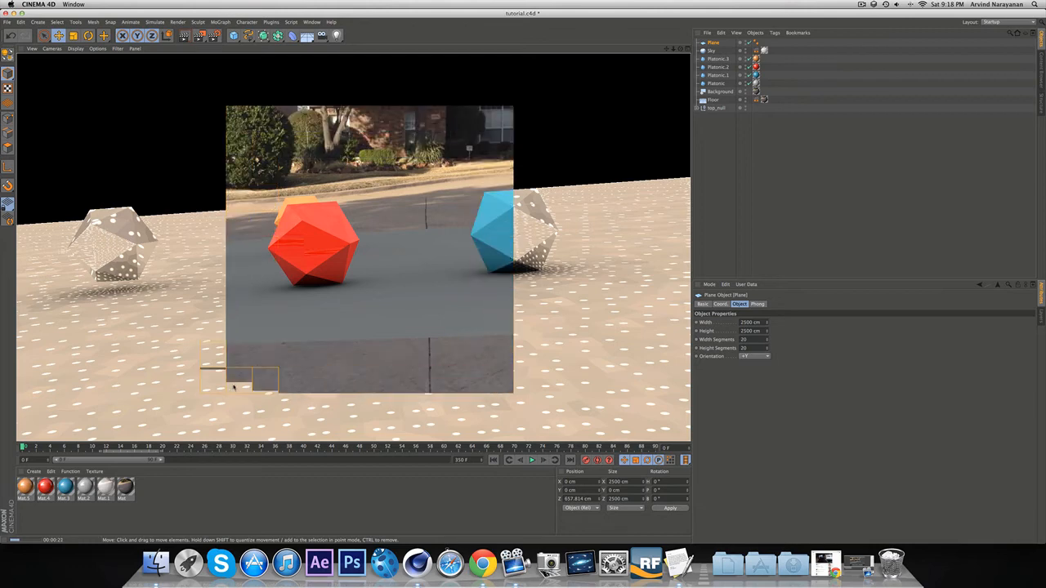
click(233, 385)
scroll(234, 386, up, 2)
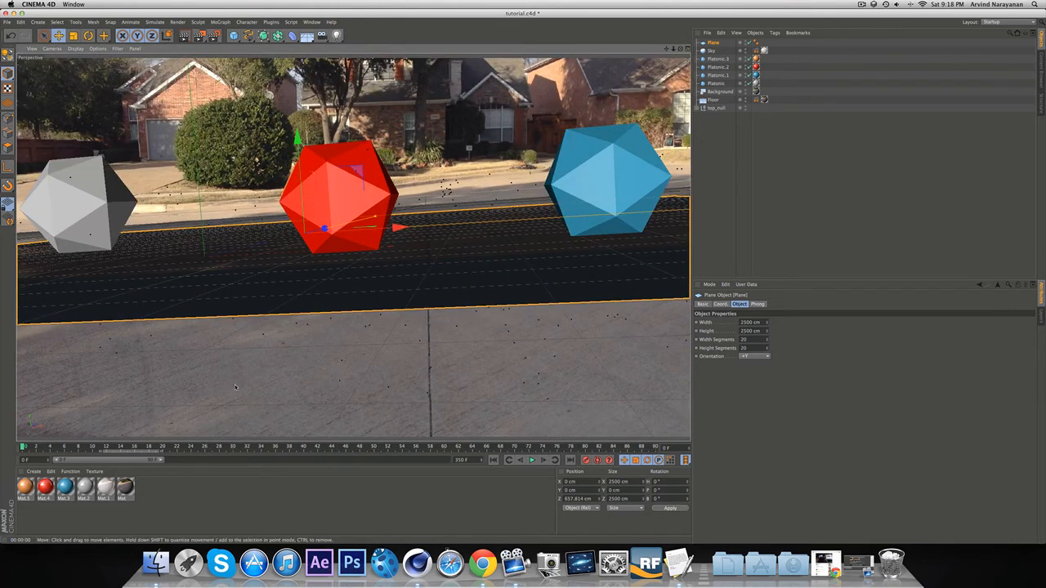
scroll(236, 387, down, 5)
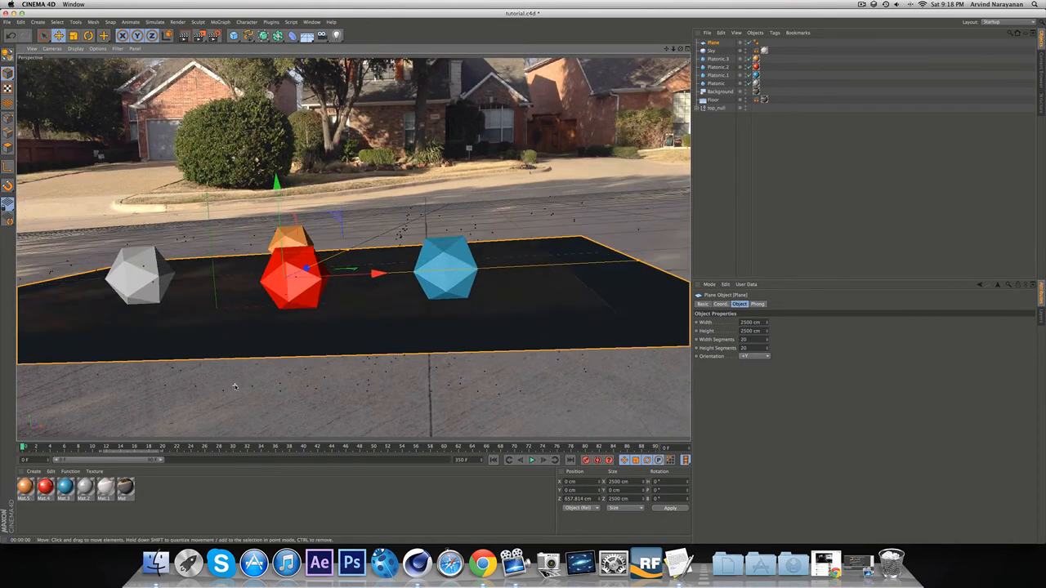
scroll(235, 387, up, 2)
click(227, 511)
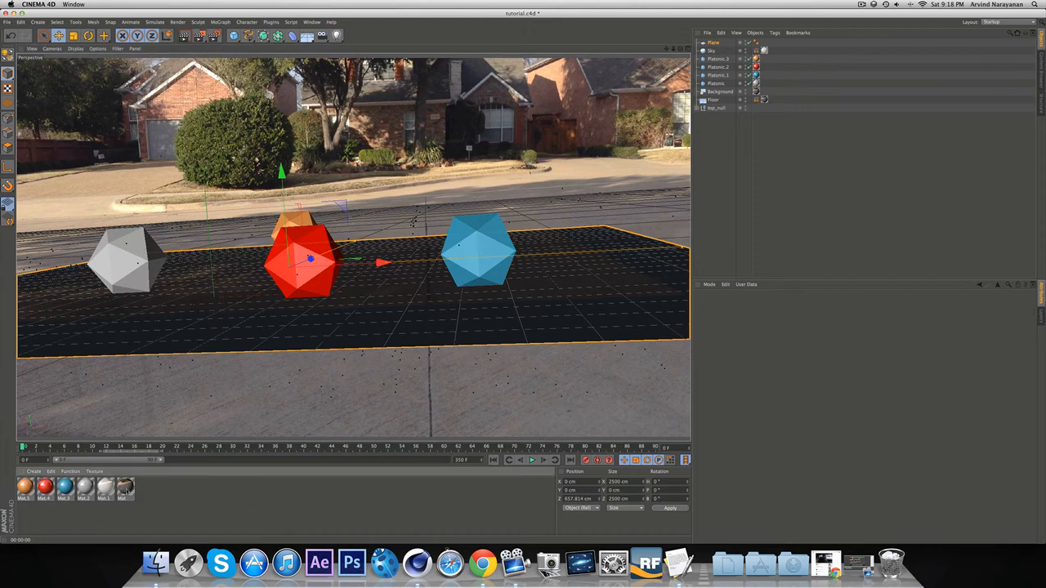
Apply the footage material Mat to the Plane with Frontal projection and start a preview render of the view.
drag(126, 490, 719, 46)
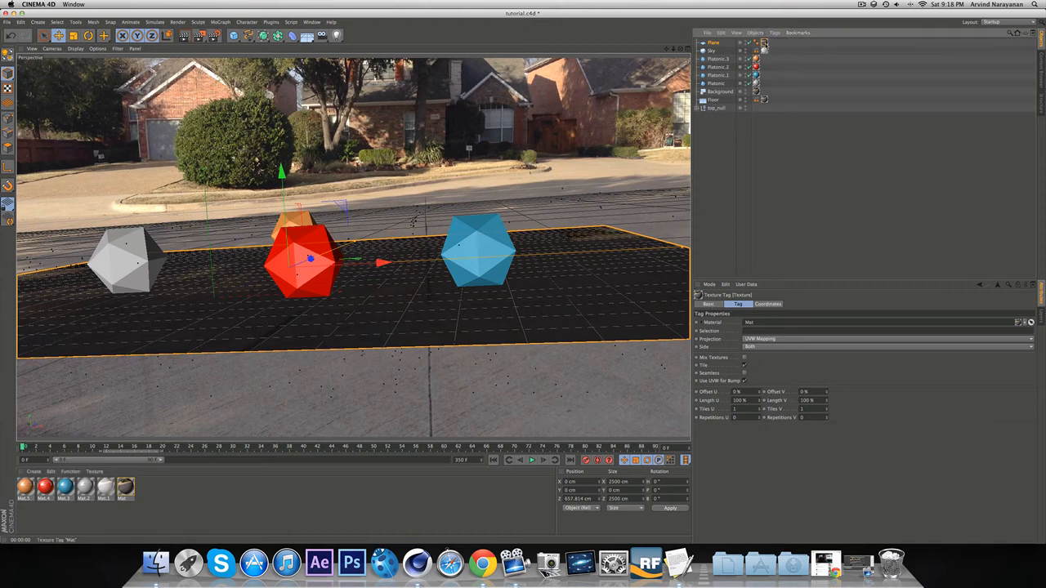
click(768, 338)
click(760, 381)
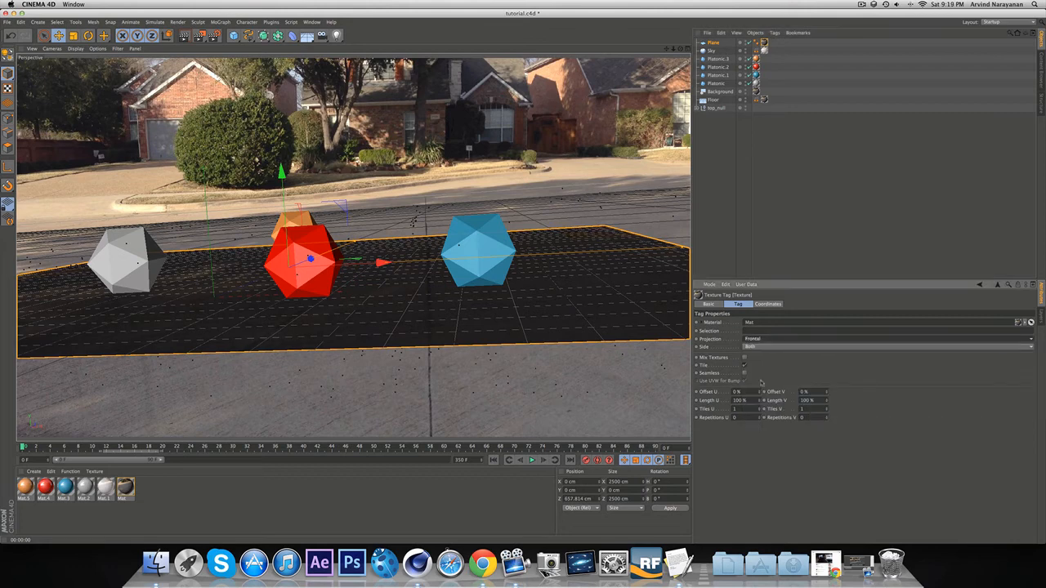
click(185, 36)
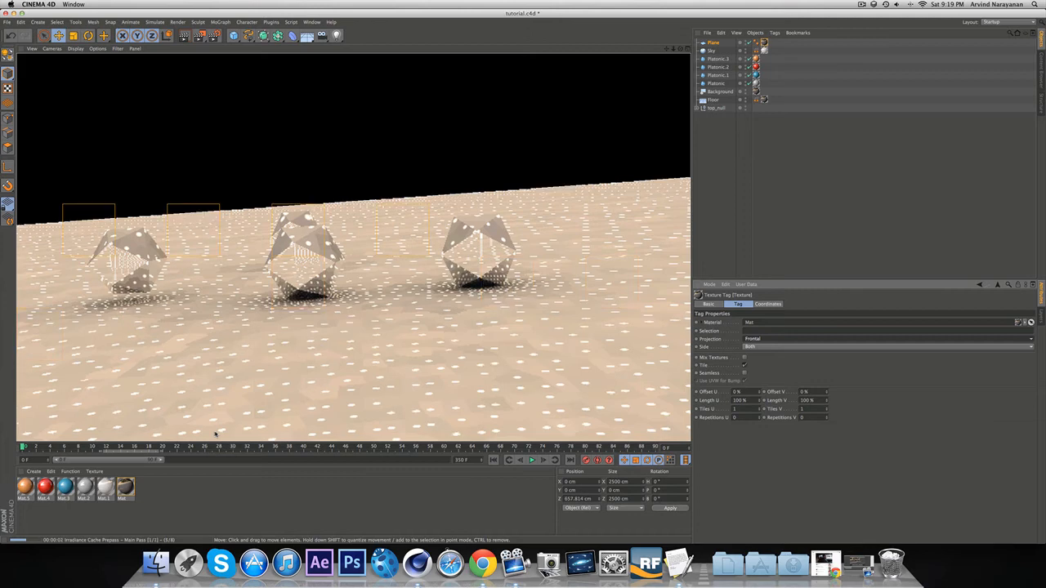
click(226, 484)
Lower the grey platonic to a Y position of about 83 cm and render a preview of the view.
click(150, 245)
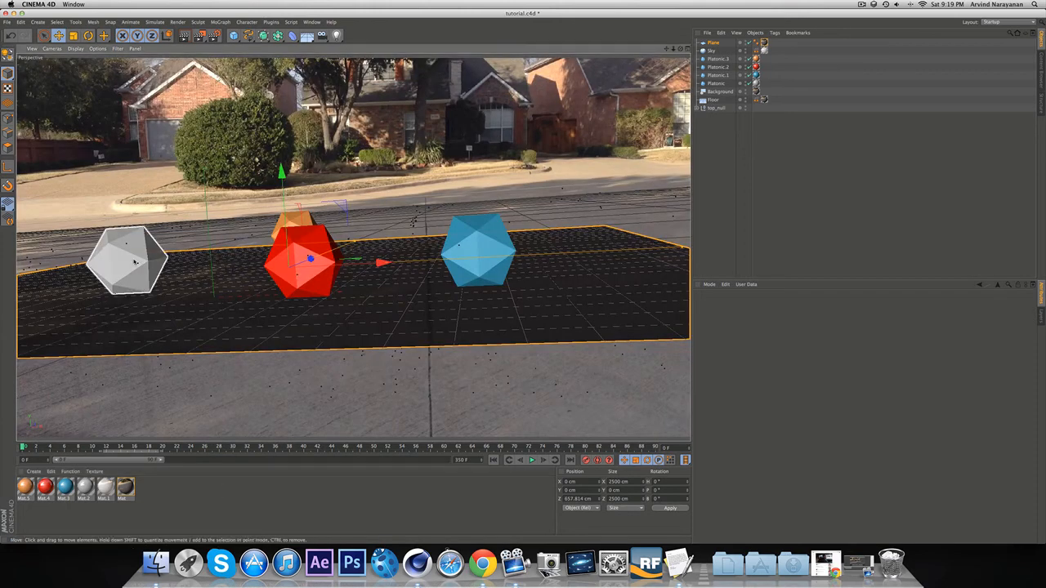
drag(119, 167, 119, 174)
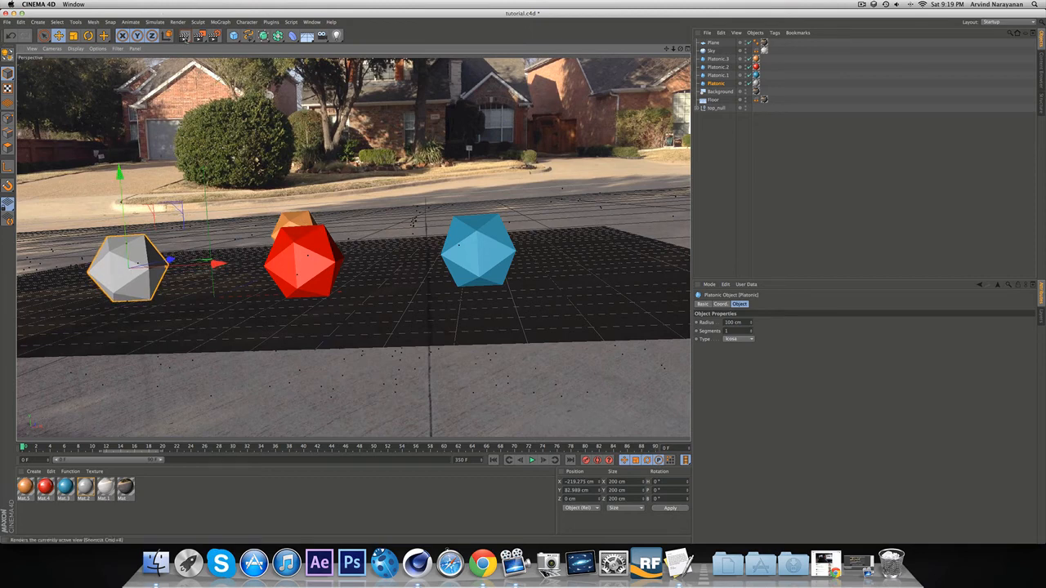
click(183, 35)
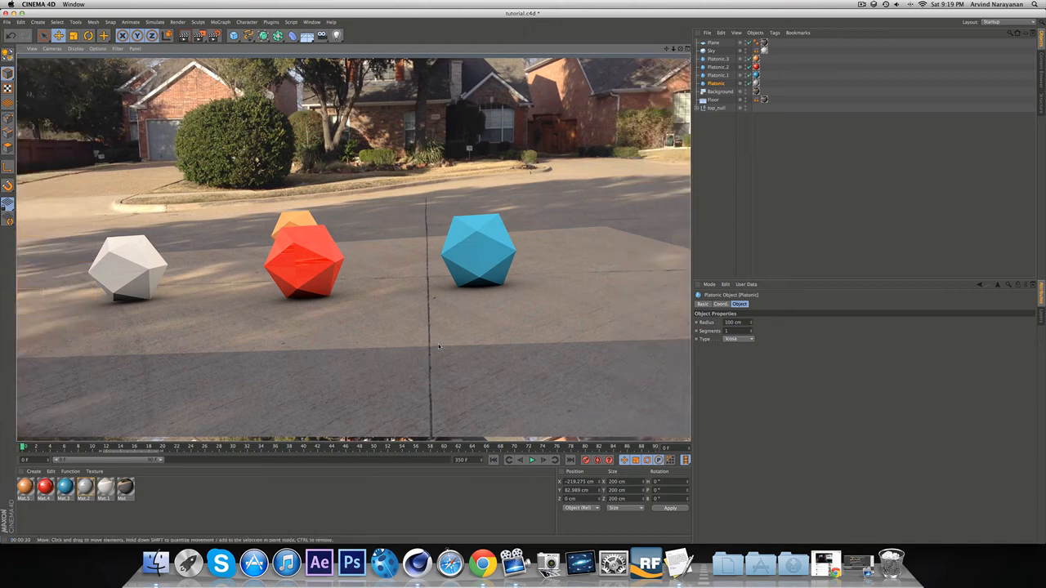
click(696, 191)
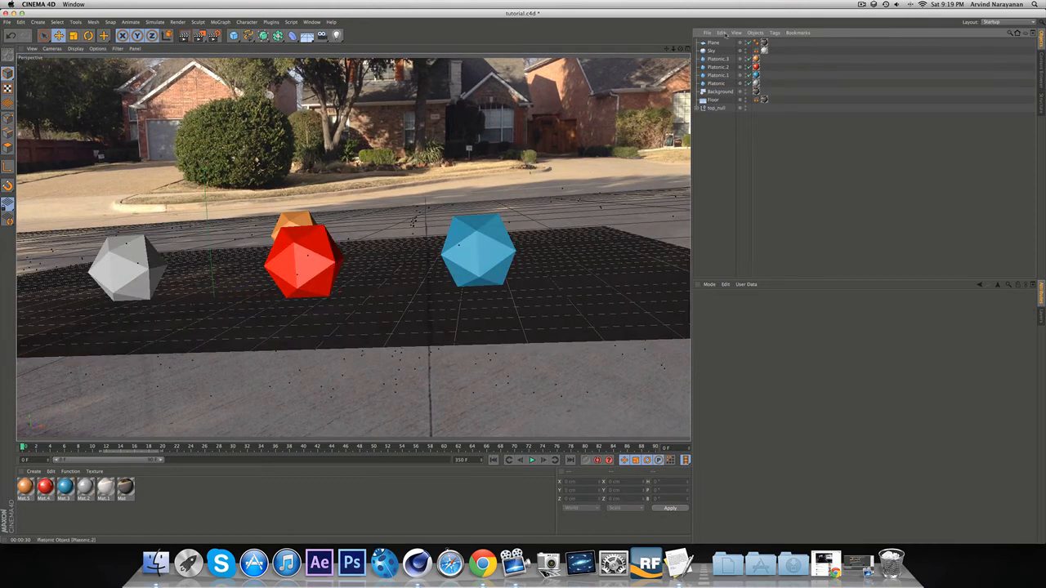
Add a Compositing tag to the Plane with Compositing Background on and Self Shadowing off, and render a preview.
click(721, 42)
click(775, 32)
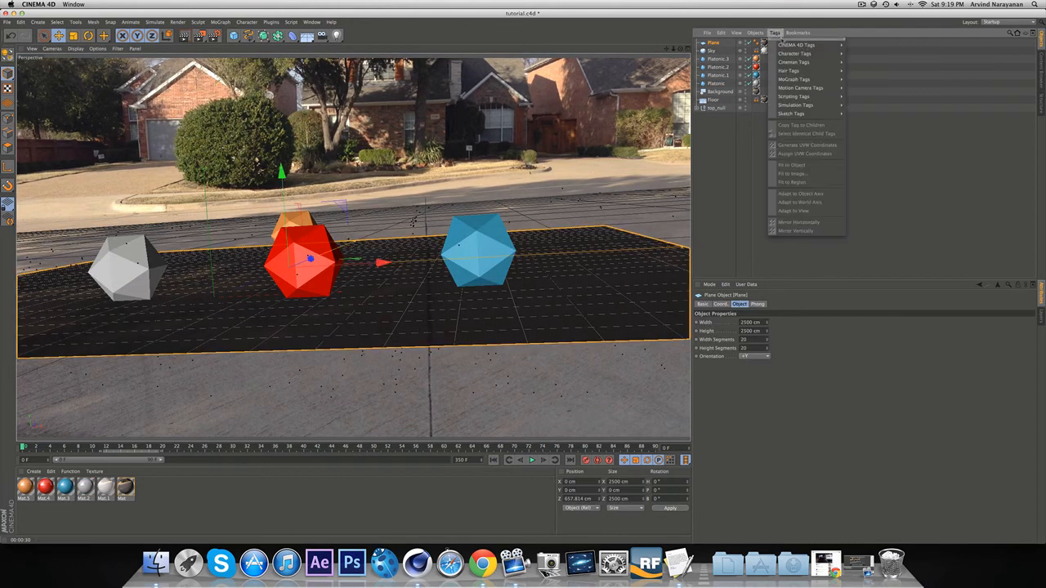
mouse_move(797, 45)
click(870, 80)
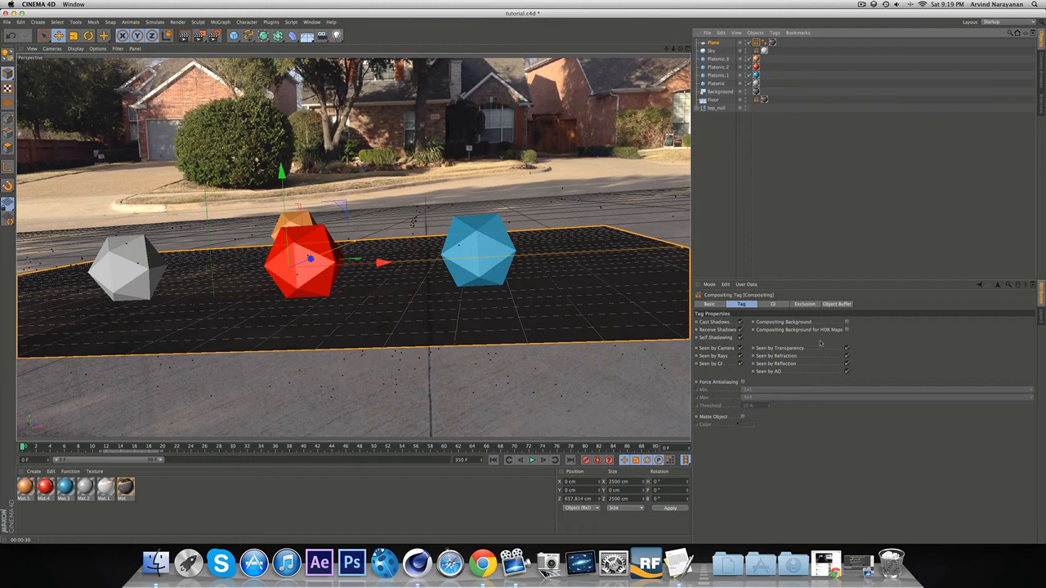
click(846, 322)
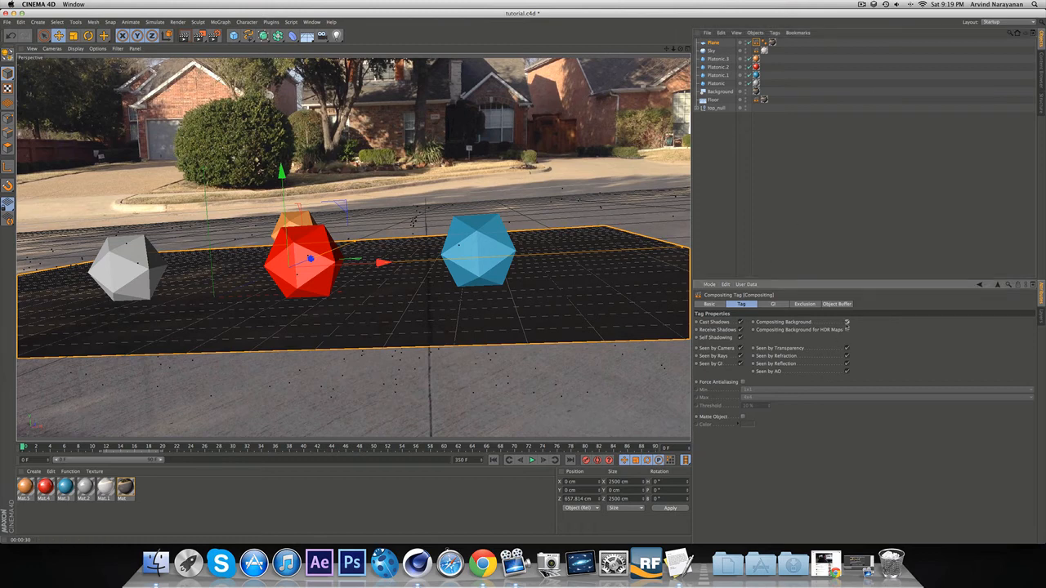
click(740, 339)
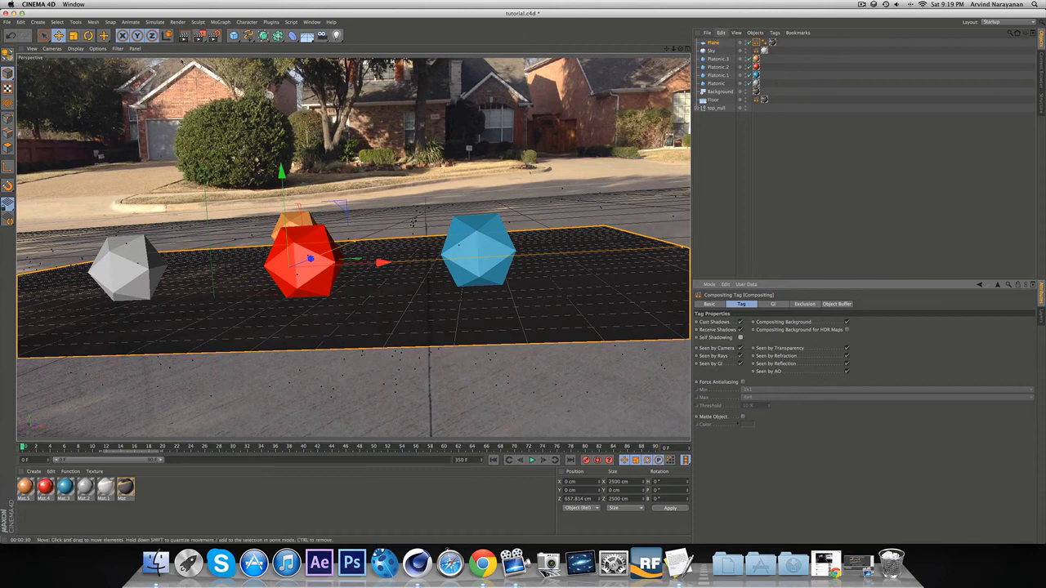
click(183, 35)
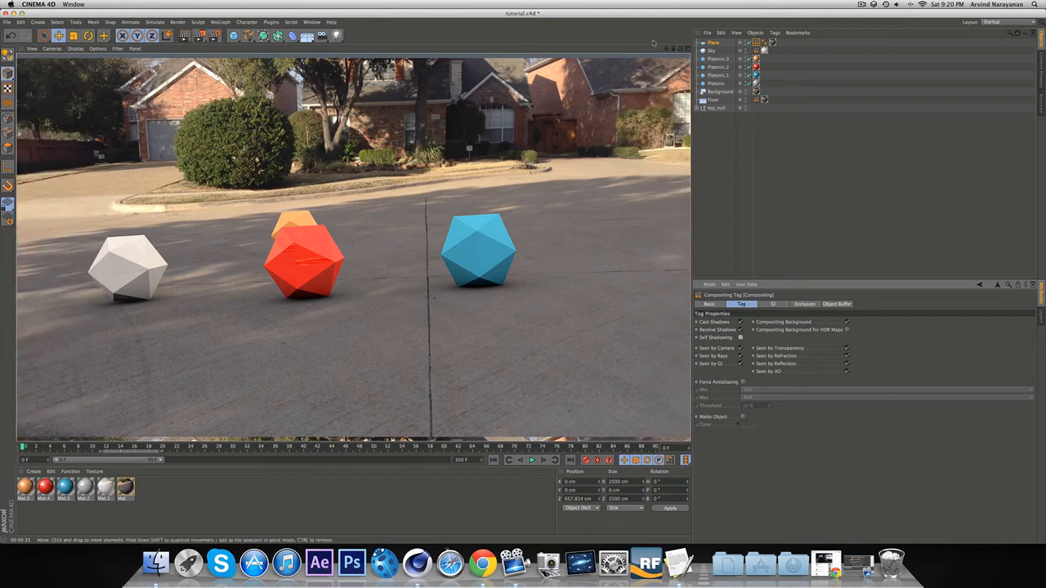
Lower the orange platonic to a Y position of about 83 cm and return the timeline to frame 0.
alt+drag(531, 266, 331, 243)
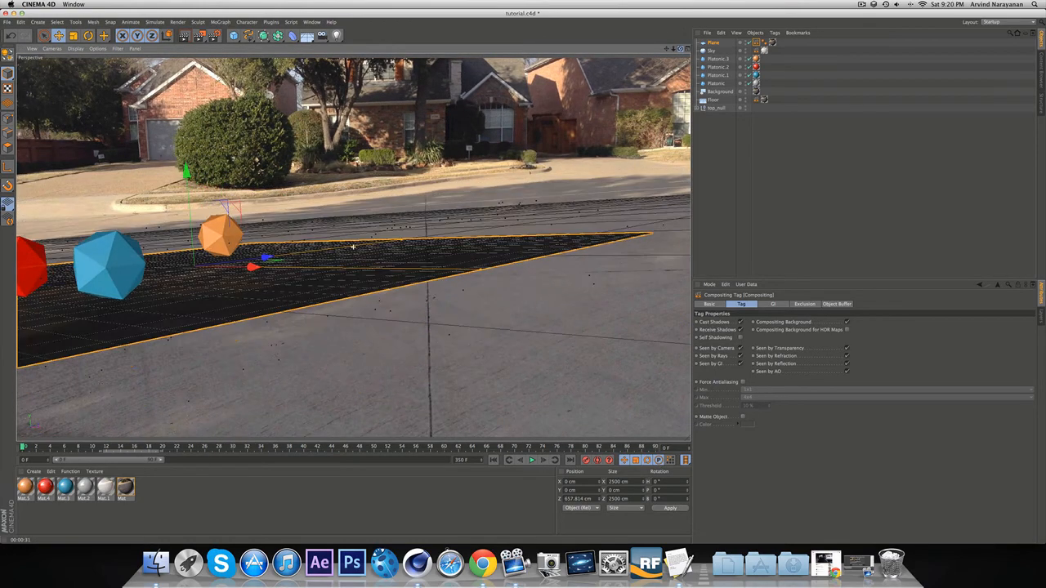
click(218, 242)
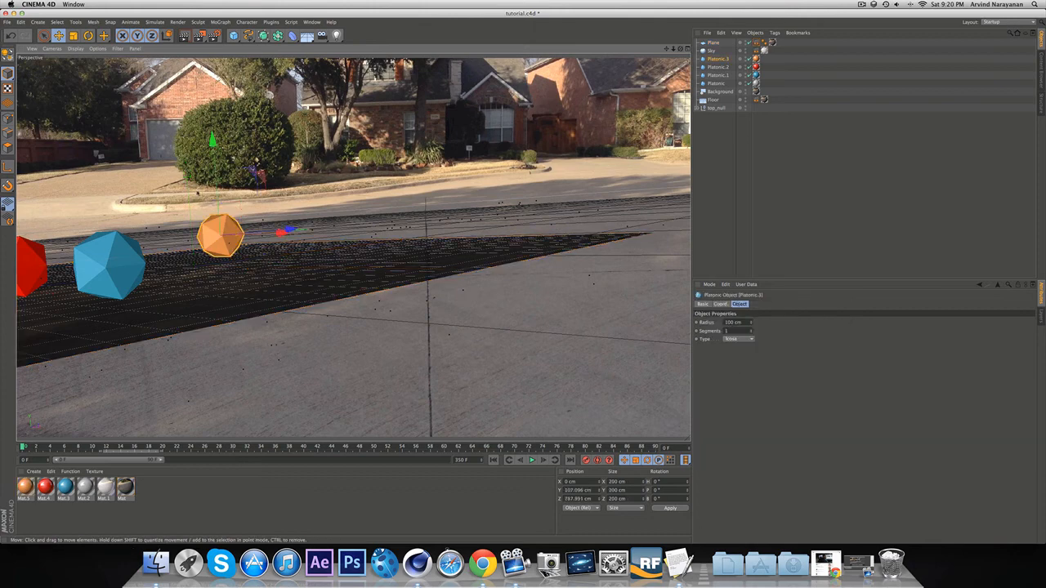
drag(211, 141, 212, 145)
alt+drag(210, 439, 224, 441)
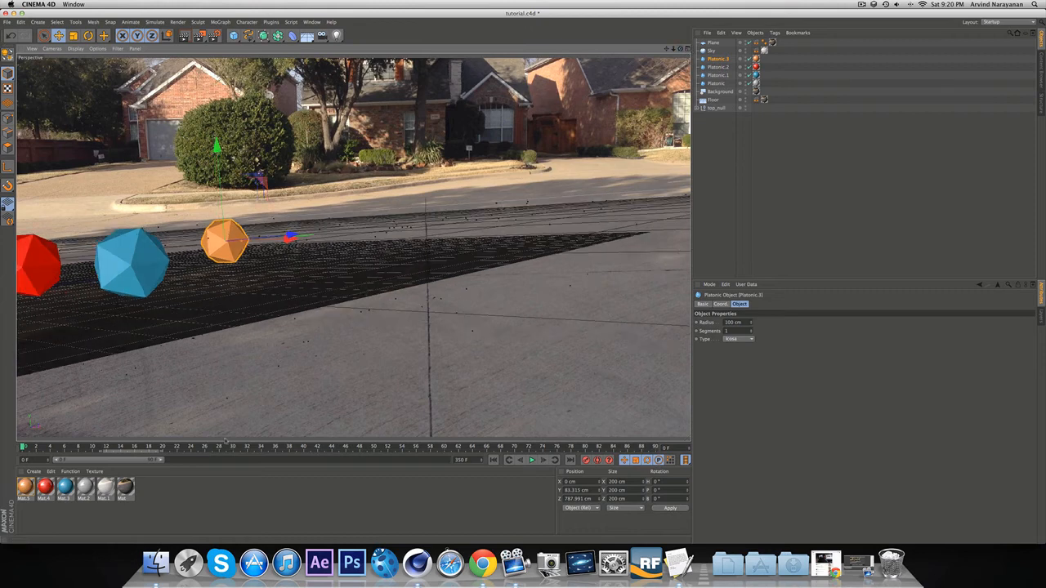
drag(105, 447, 22, 447)
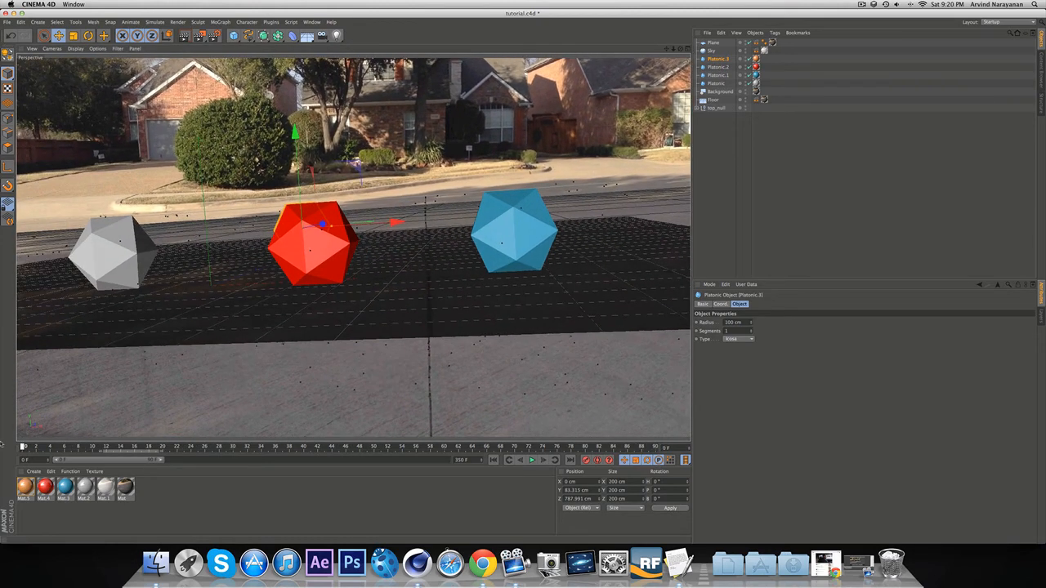
Add an omni light, move it to about X -497 cm and Y 431 cm, and render a preview.
click(716, 166)
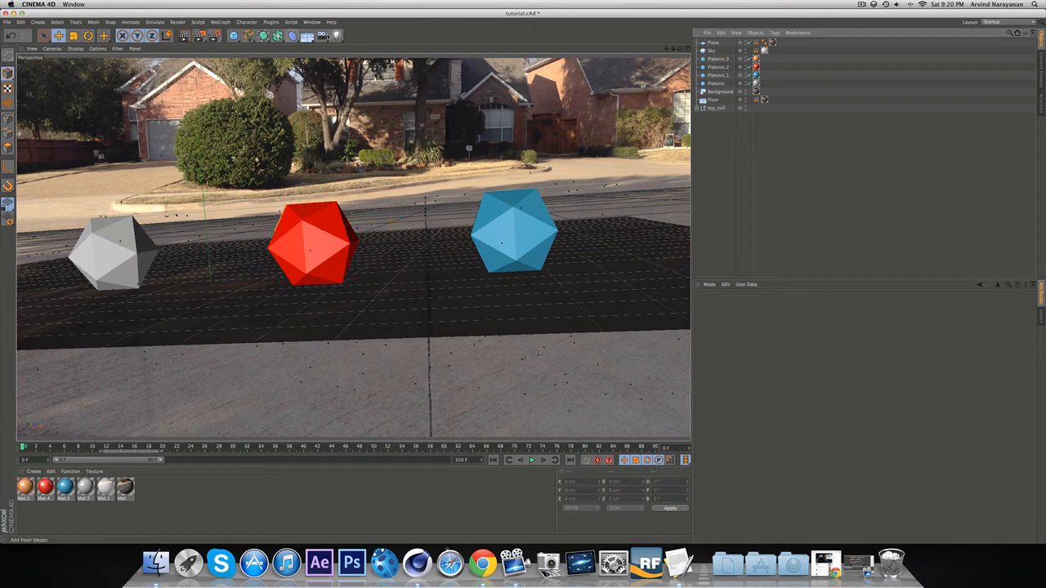
click(307, 36)
click(336, 36)
click(366, 49)
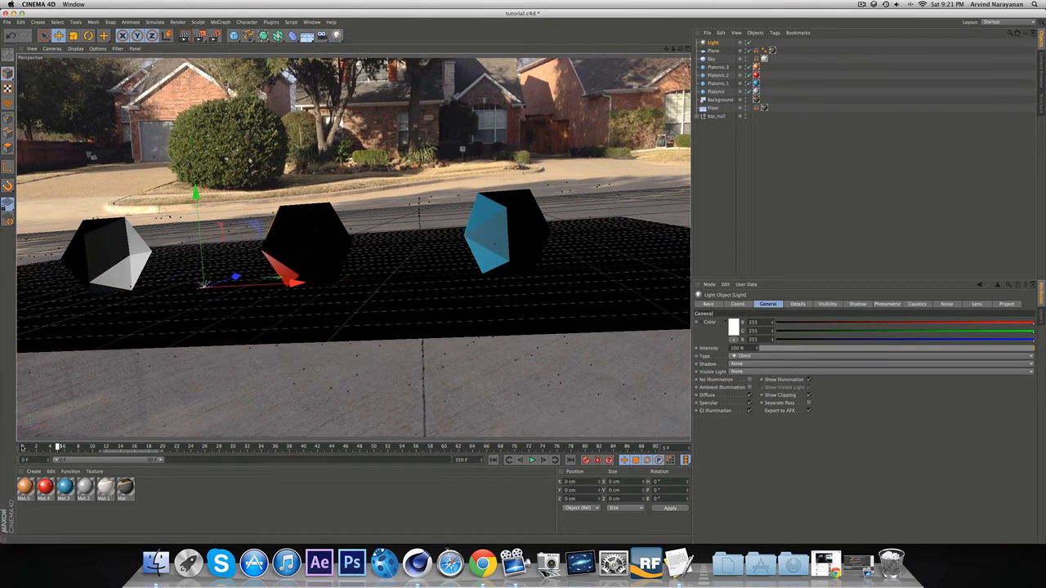
drag(203, 193, 188, 4)
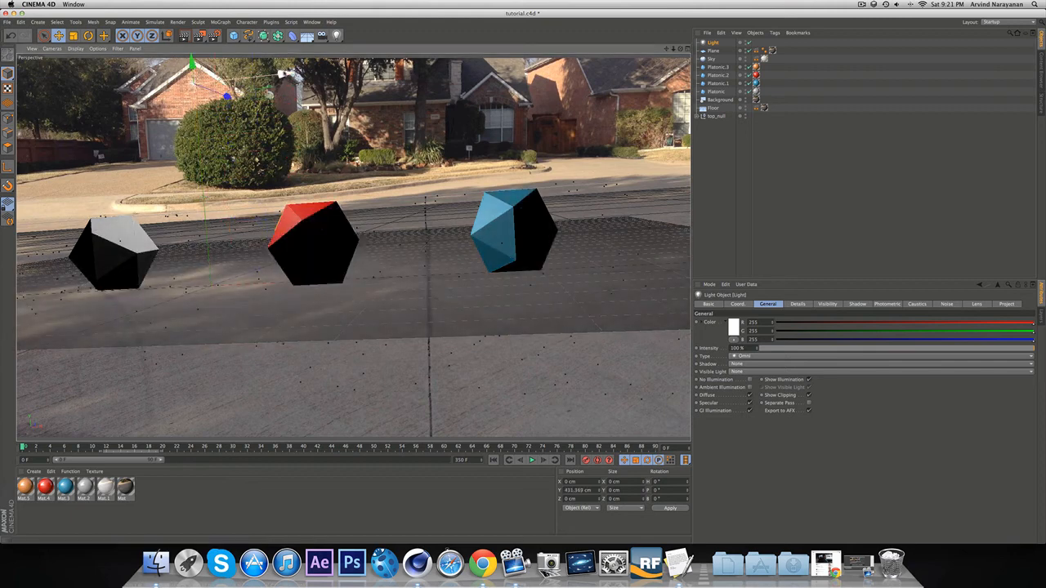
mouse_move(286, 77)
mouse_down()
mouse_move(27, 100)
mouse_move(73, 98)
mouse_up()
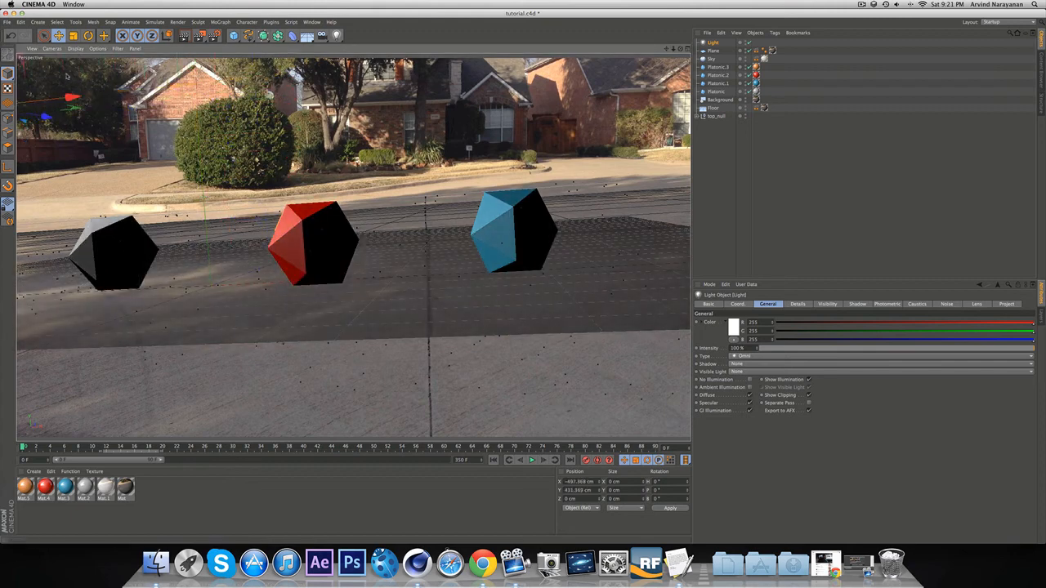
click(184, 35)
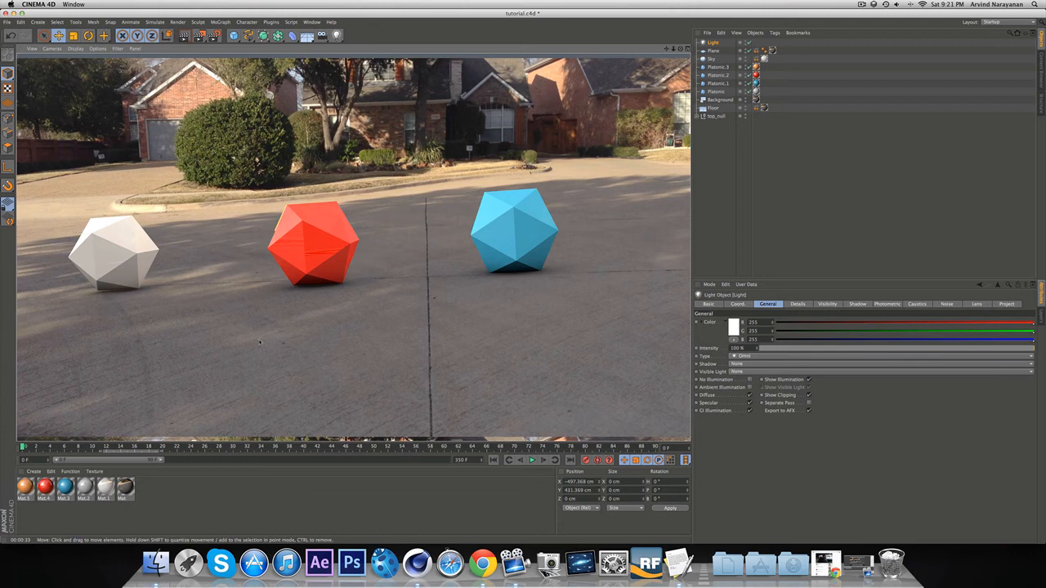
click(285, 370)
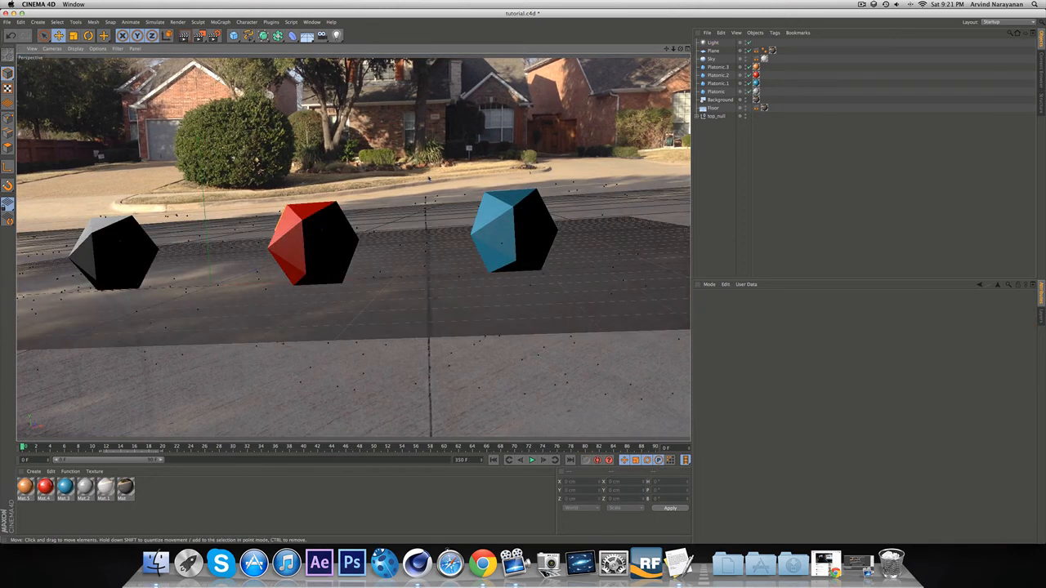
Move the light farther from the test objects, to about X -889 cm and Y 417.5 cm.
scroll(429, 178, down, 5)
scroll(248, 161, down, 1)
scroll(249, 162, down, 3)
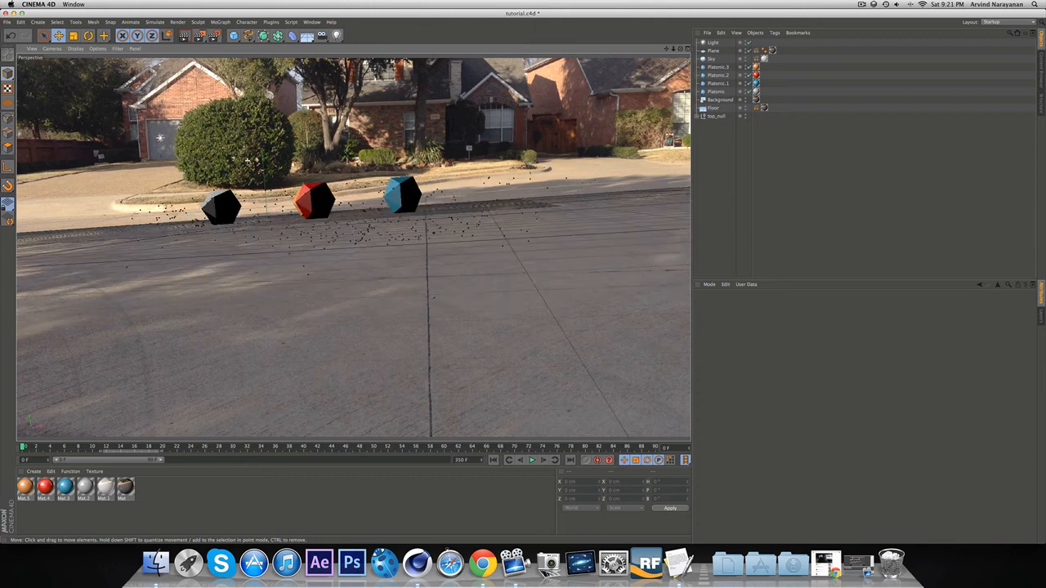
click(169, 140)
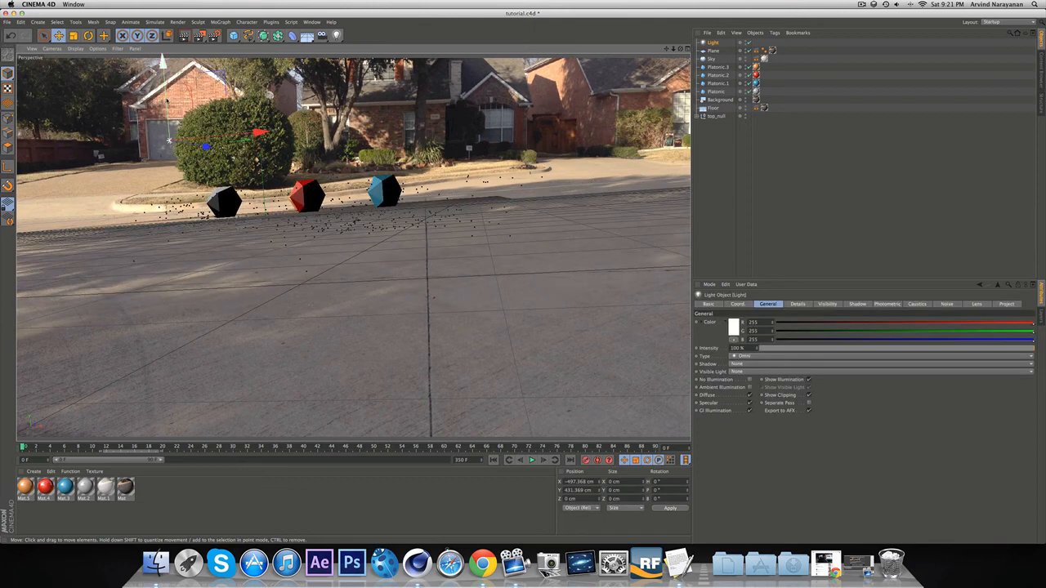
drag(169, 125, 169, 129)
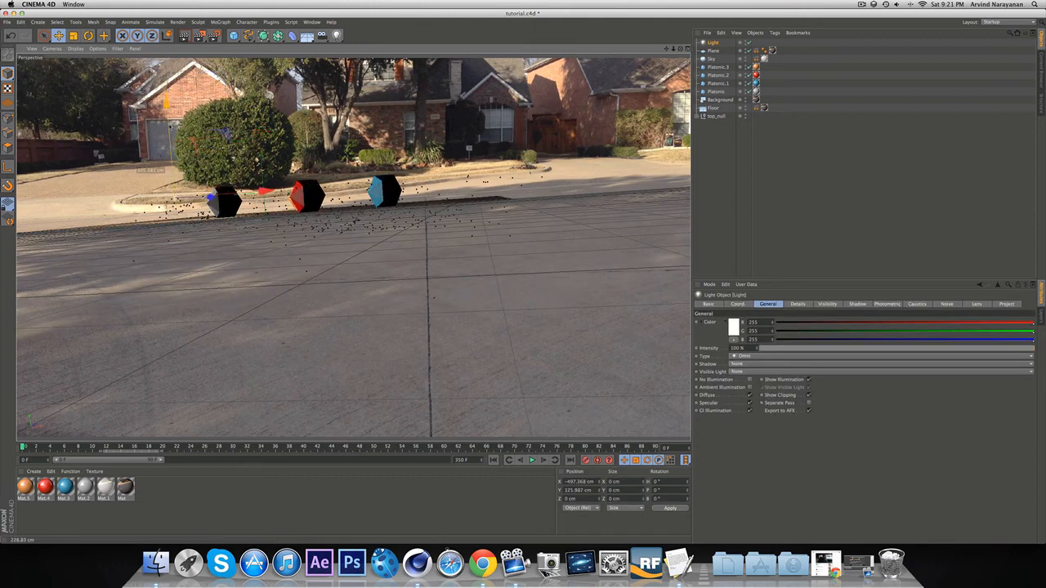
drag(265, 192, 196, 196)
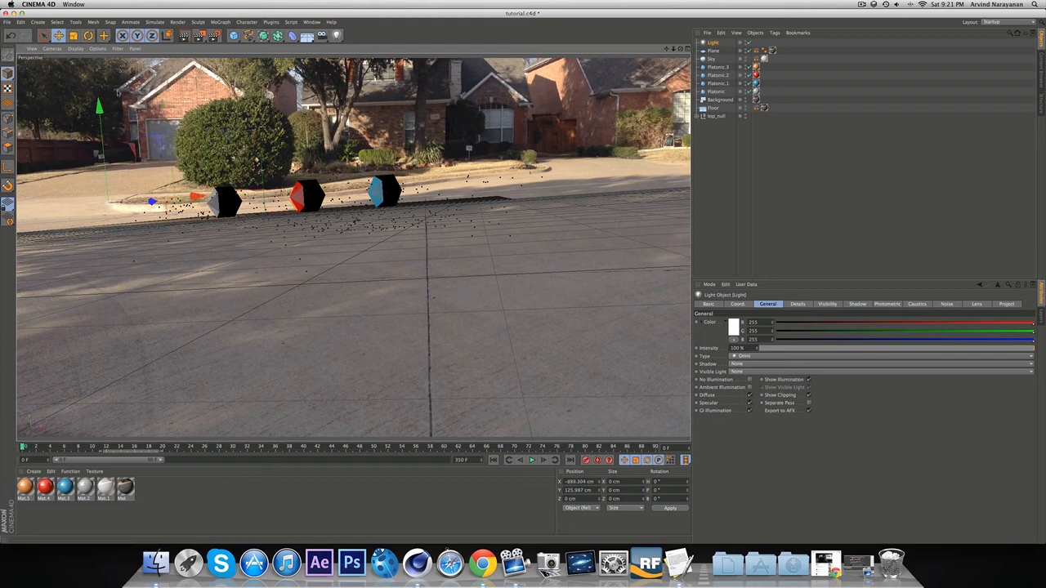
drag(100, 139, 96, 89)
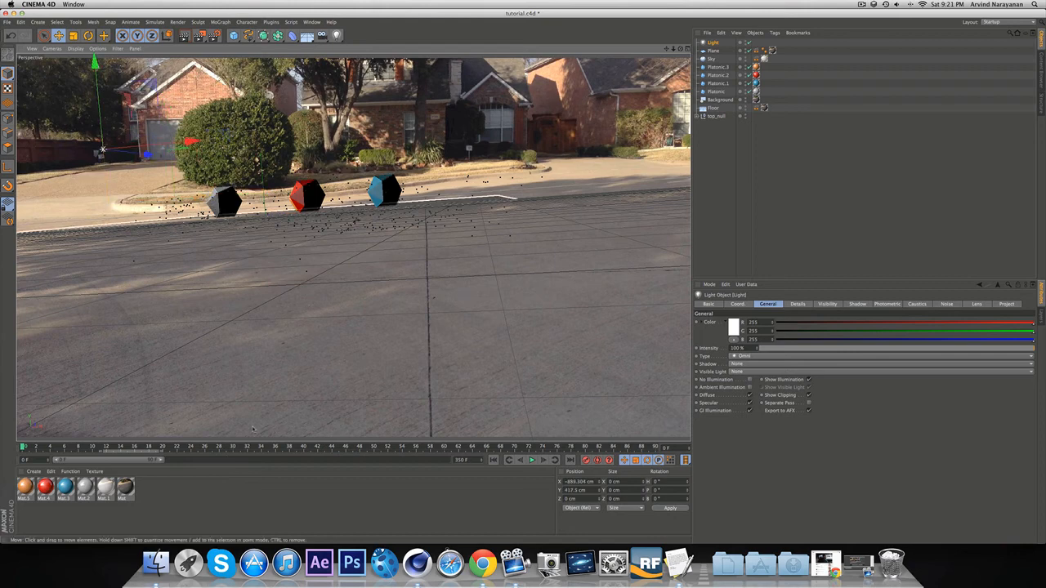
Play the shot to frame 35, render a preview there, and set the Depth of Field blur strength to 10 %.
key(F8)
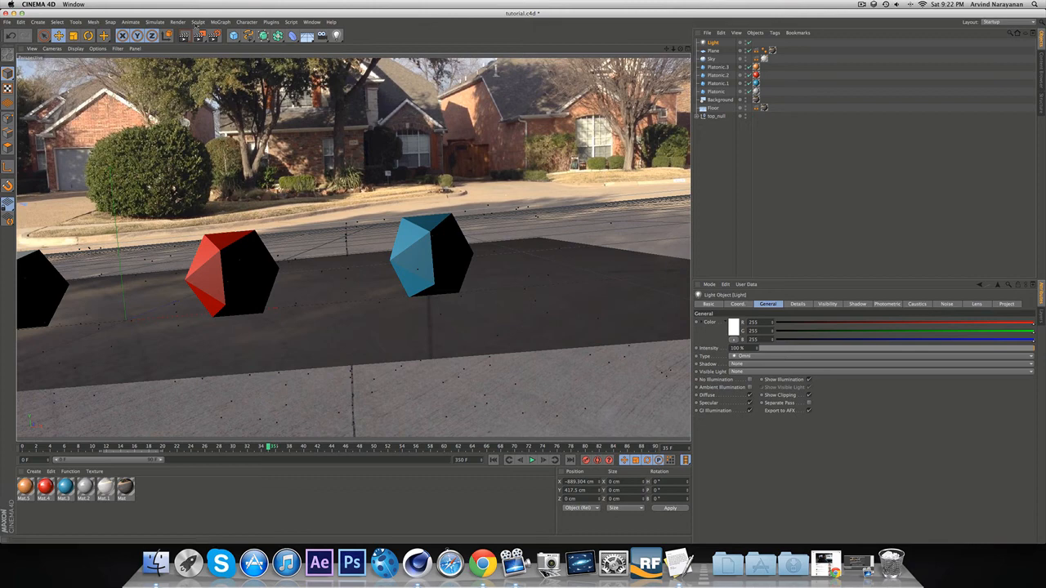
click(185, 35)
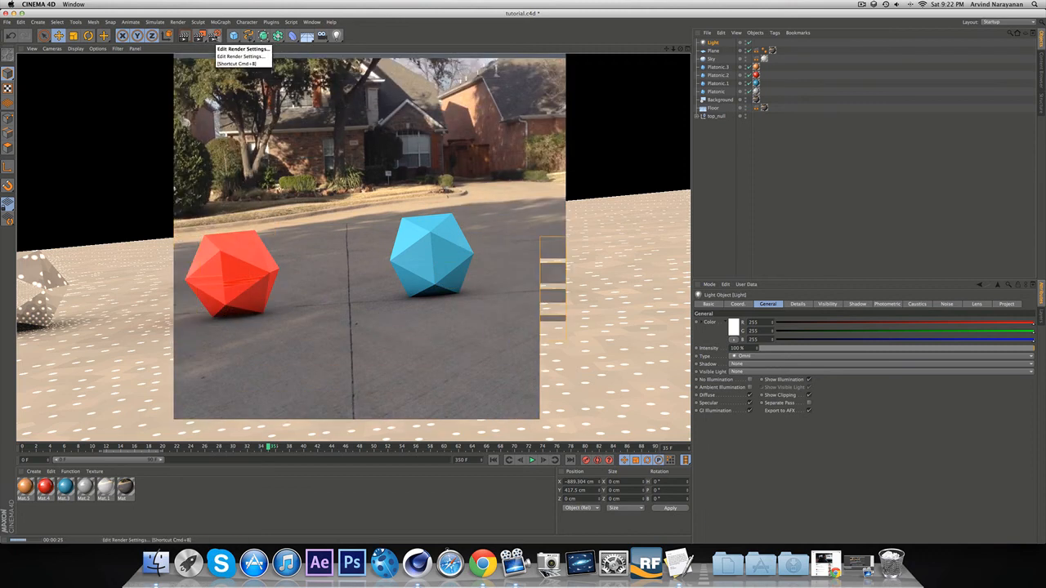
click(215, 36)
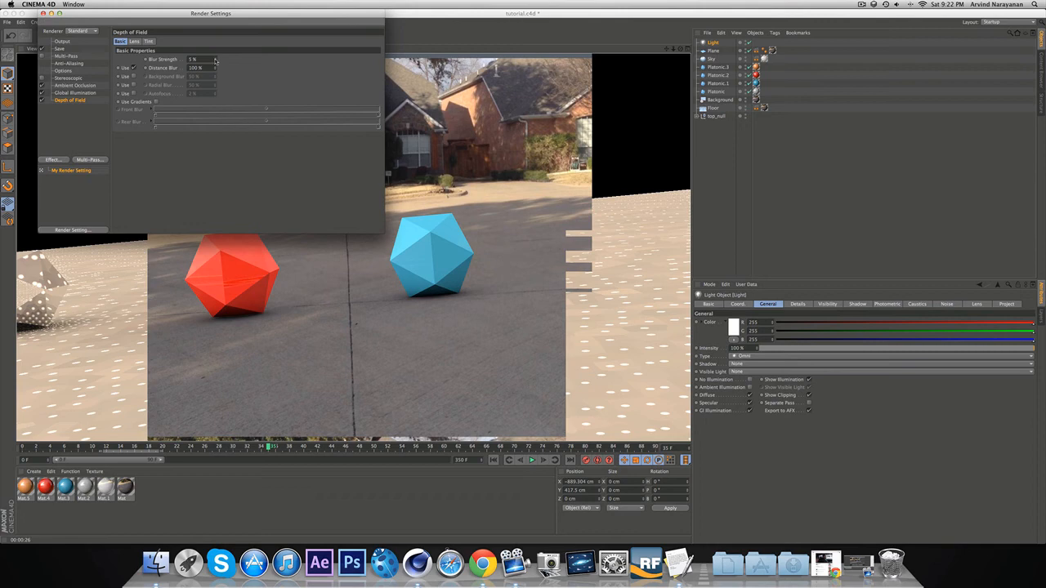
drag(216, 61, 216, 55)
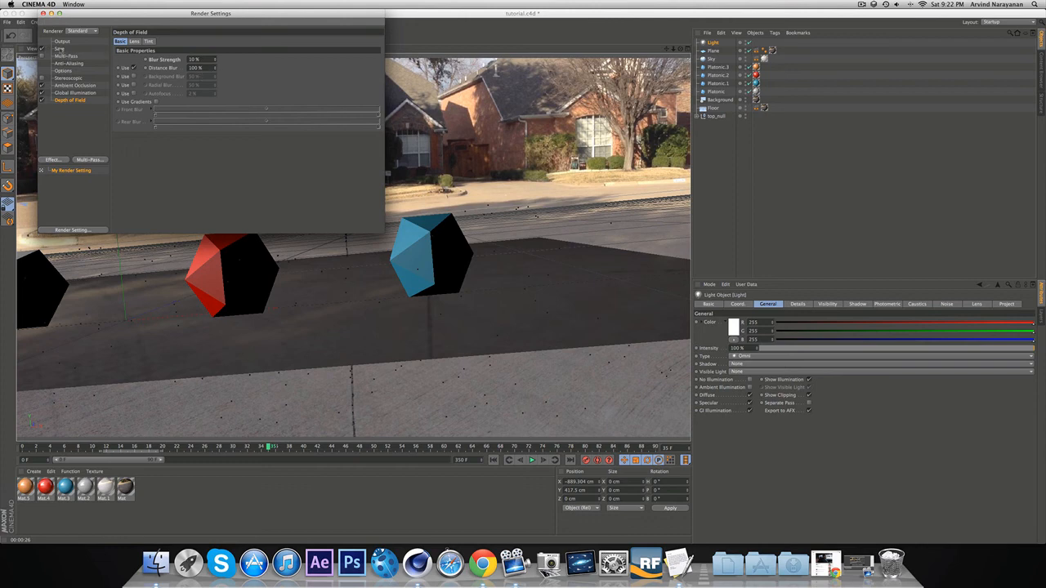
Set the render to save to the Desktop as "tutorial" in QuickTime Movie format.
click(60, 48)
click(372, 58)
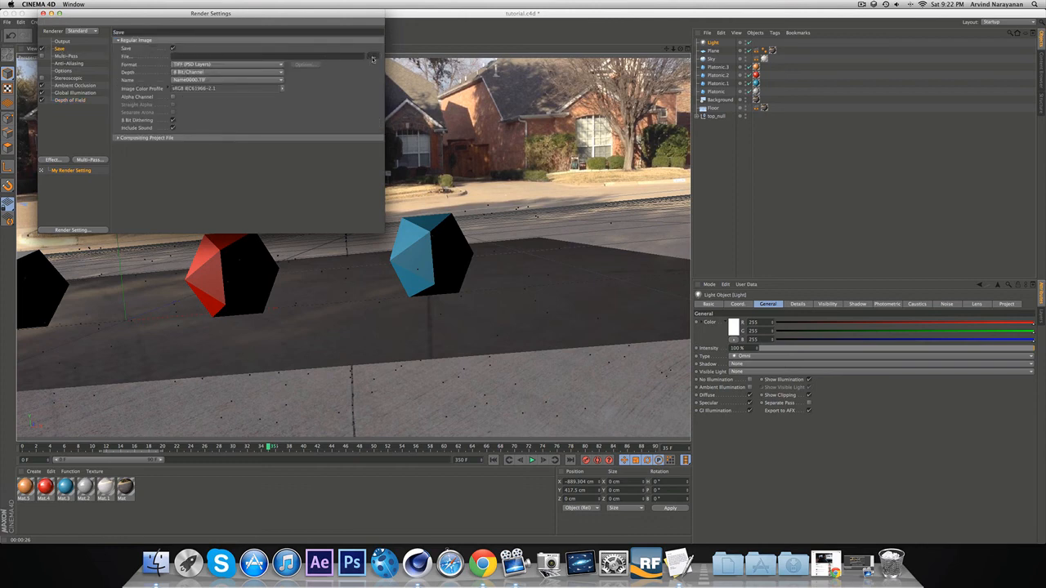
click(433, 186)
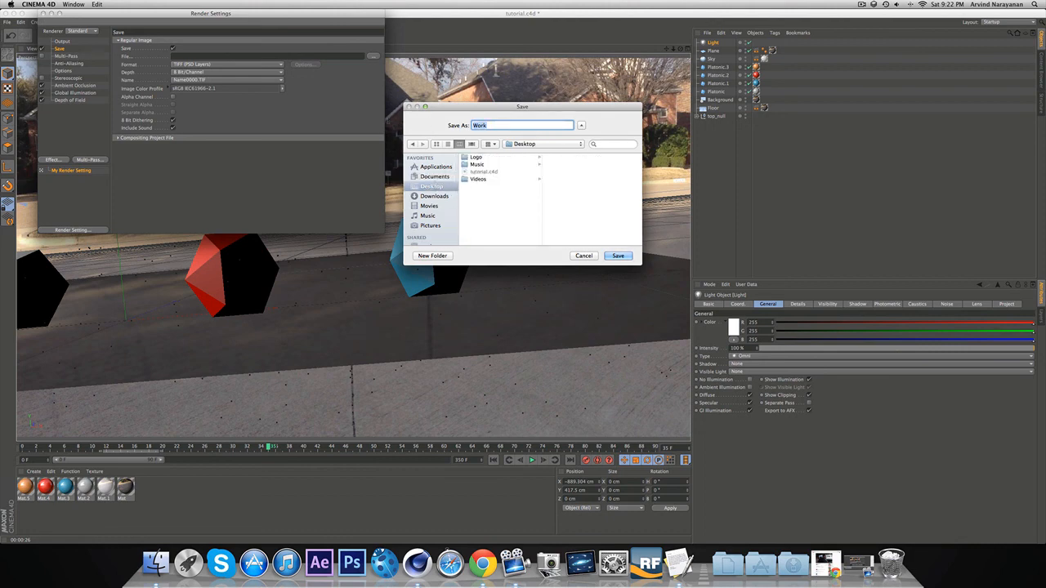
text(tutoria)
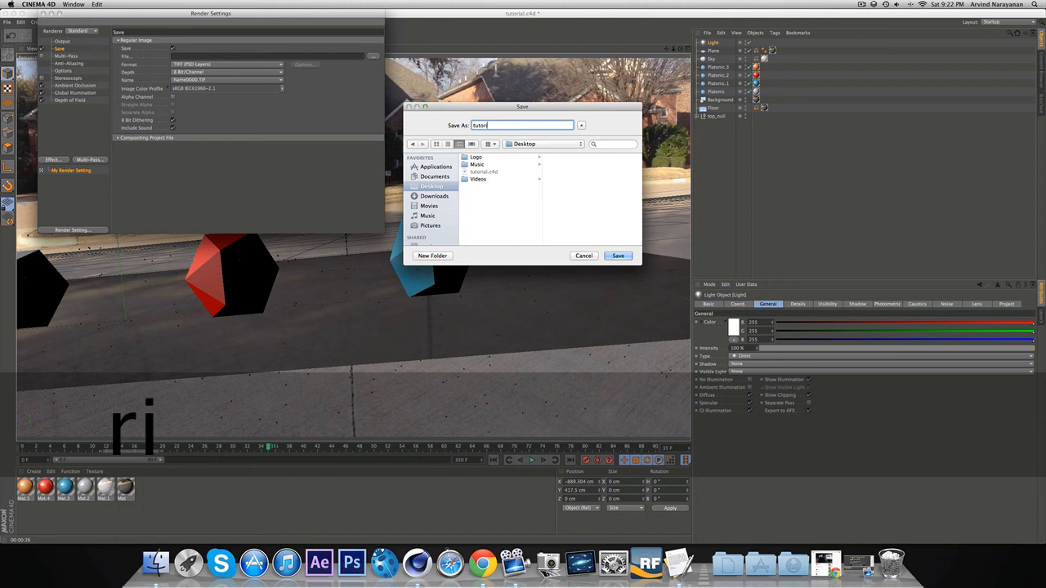
text(l)
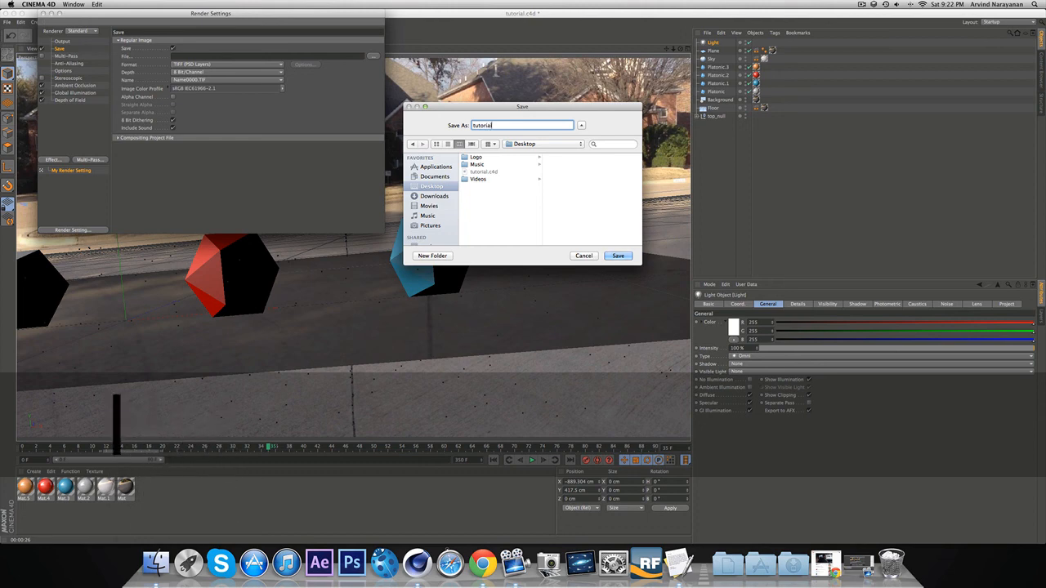
key(Return)
click(214, 64)
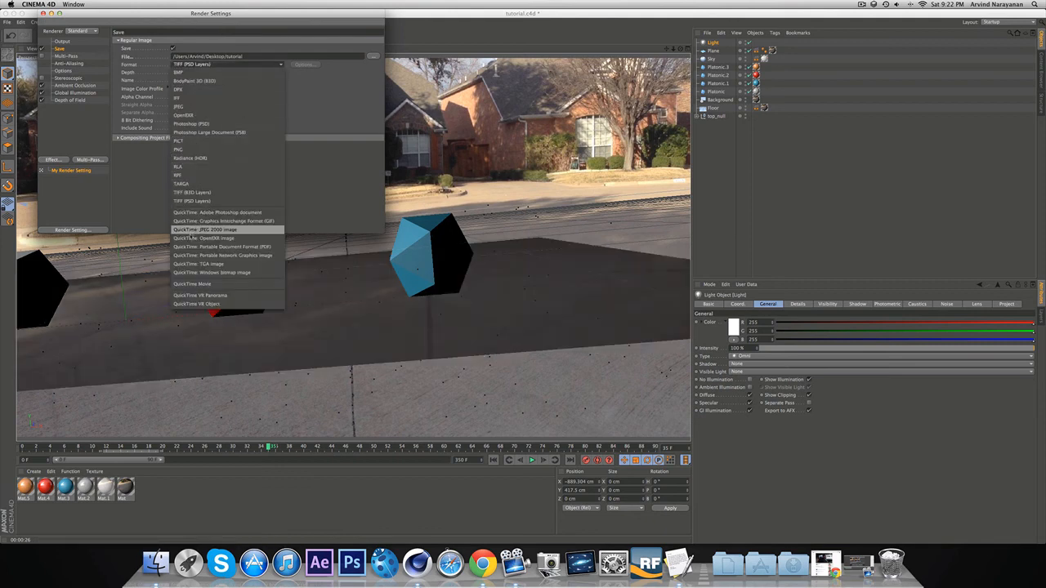
click(196, 283)
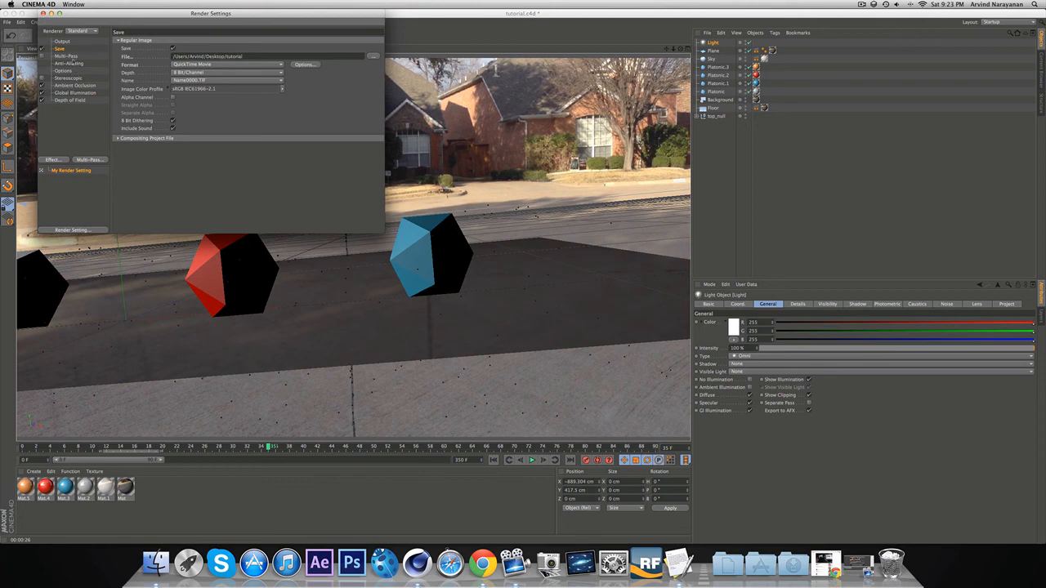
Set the output frame range to All Frames and close the render settings.
click(66, 42)
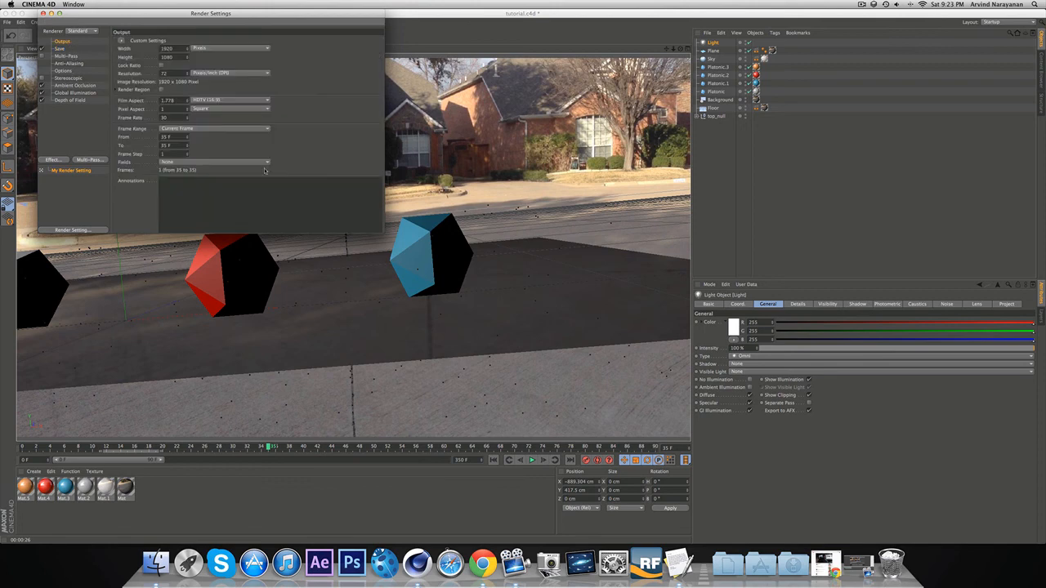
click(209, 129)
click(192, 153)
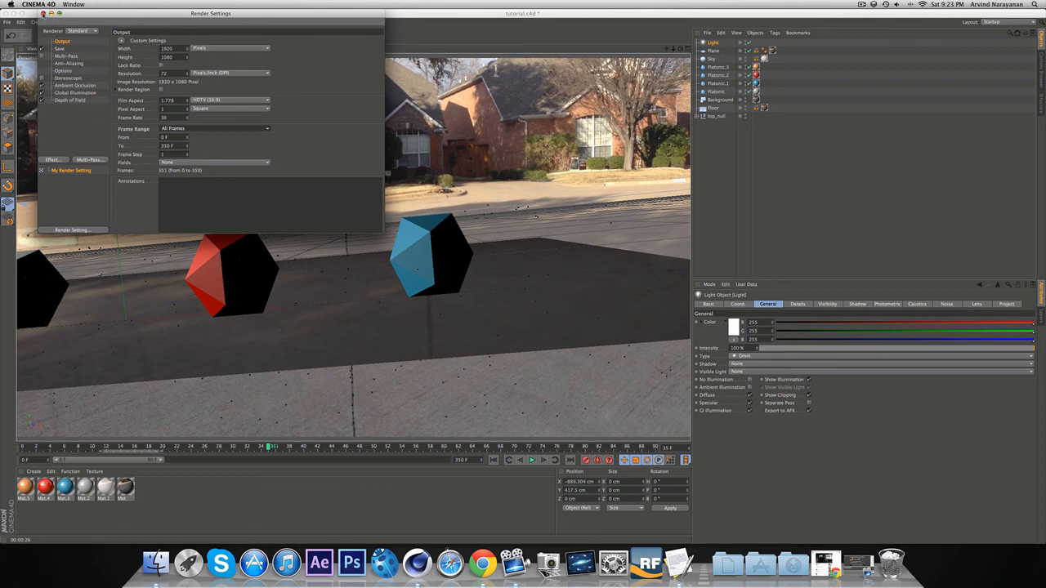
click(43, 13)
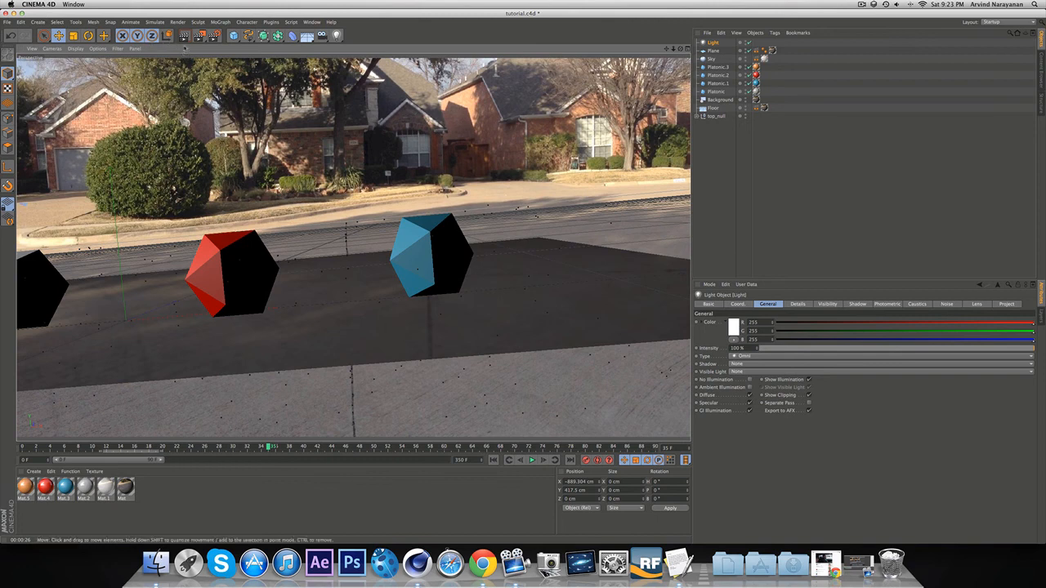
Render a preview at frame 35, return to frame 0, and scrub through the shot to frame 90.
click(184, 36)
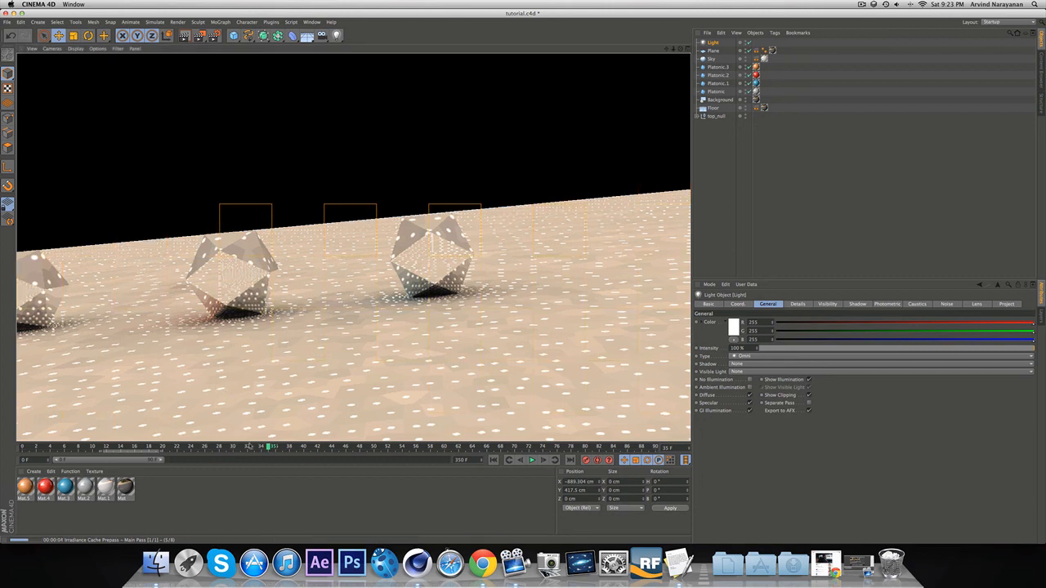
drag(253, 446, 99, 447)
drag(41, 431, 1, 422)
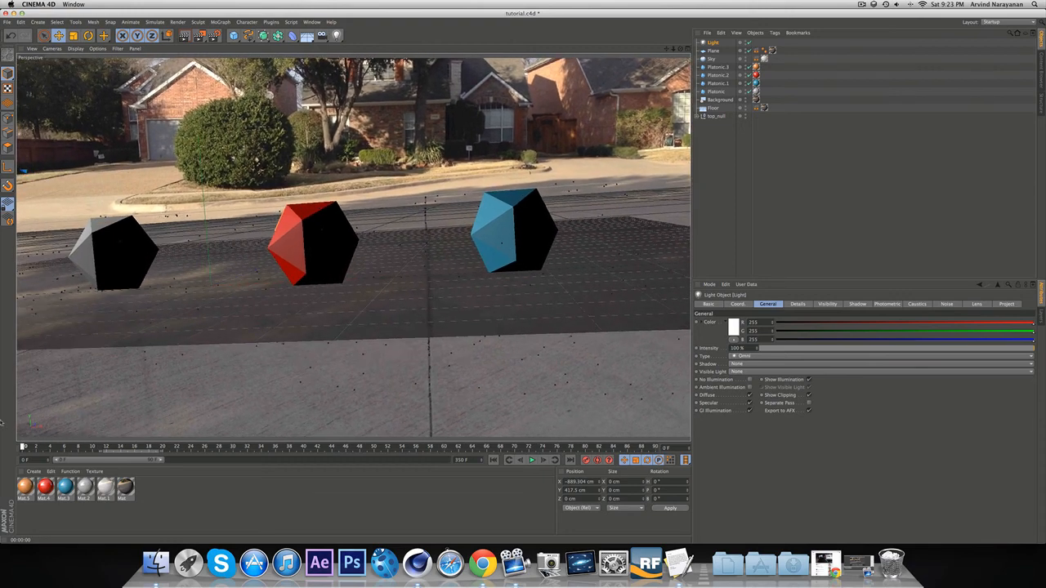
drag(103, 430, 140, 436)
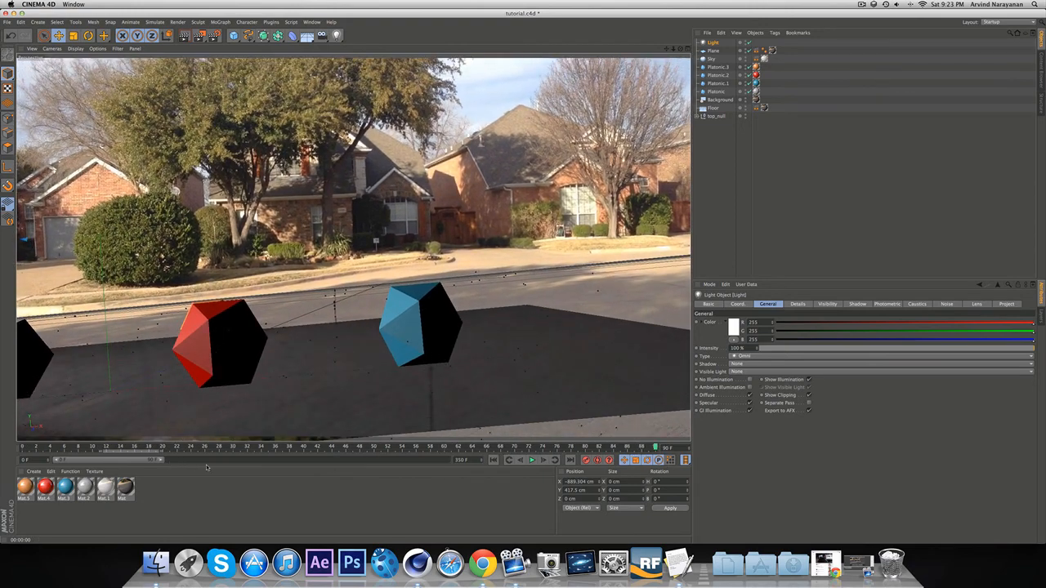
Extend the visible timeline range to the full 350 frames and go to frame 46.
drag(160, 461, 447, 460)
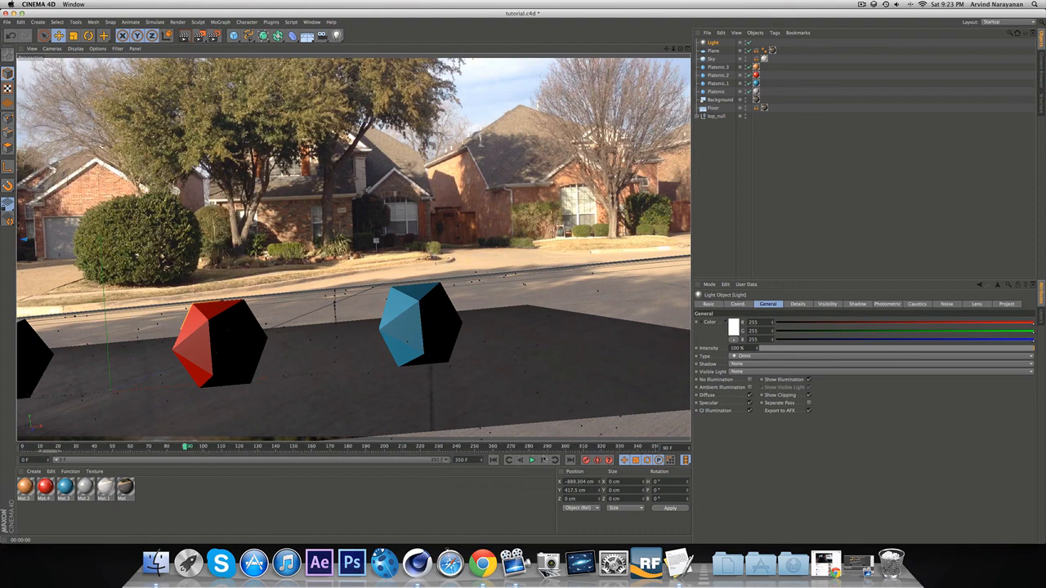
drag(531, 450, 2, 433)
click(106, 446)
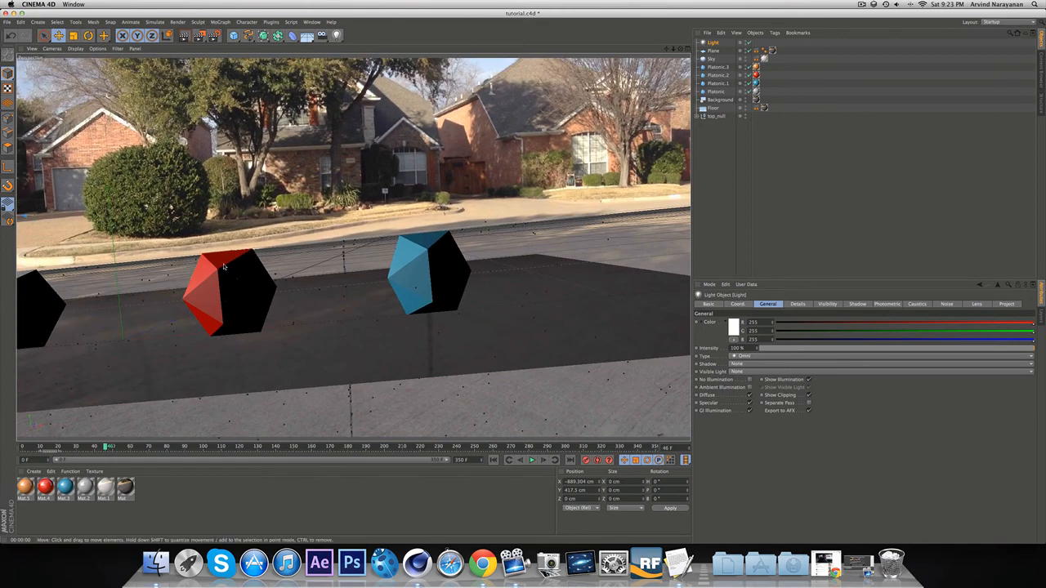
Move the red platonic along X to about 339.5 cm and shift the blue platonic farther away from it along X.
click(250, 290)
drag(251, 291, 295, 291)
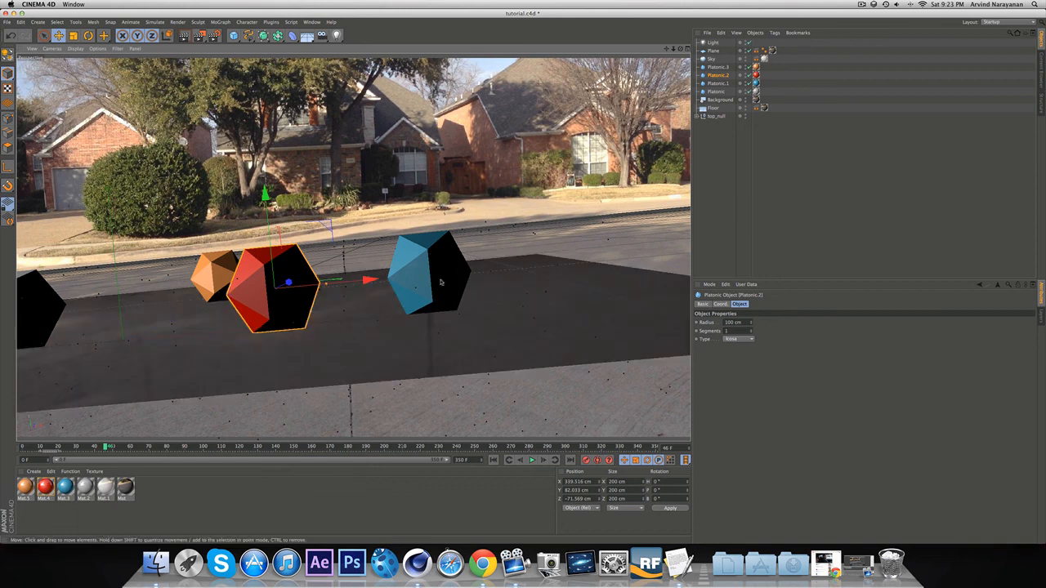
click(445, 273)
drag(523, 263, 571, 261)
Move the orange platonic away from the red one along X, and push the red platonic back to about Z 222 cm.
click(193, 278)
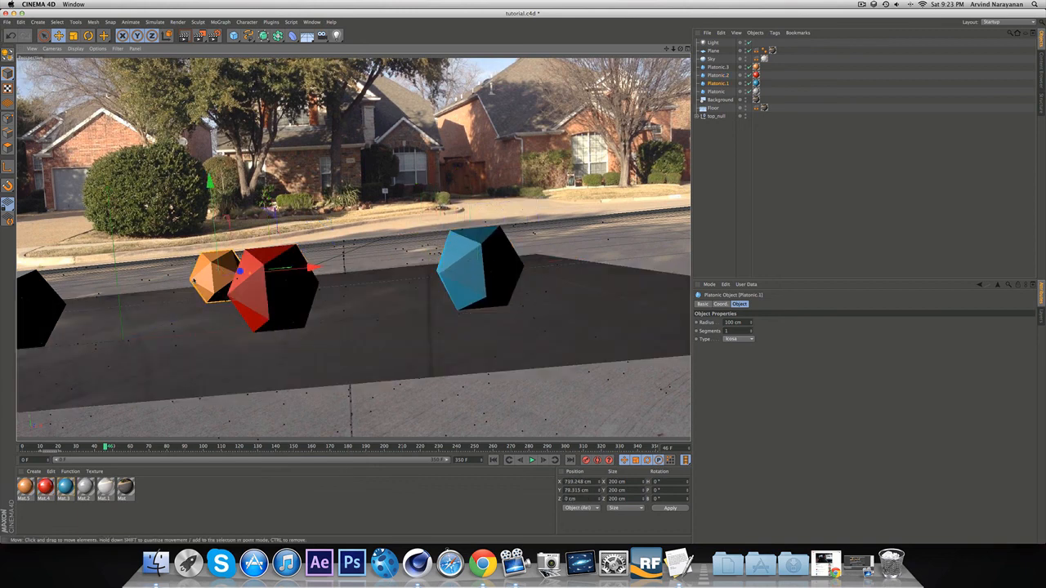
drag(193, 278, 133, 281)
click(279, 284)
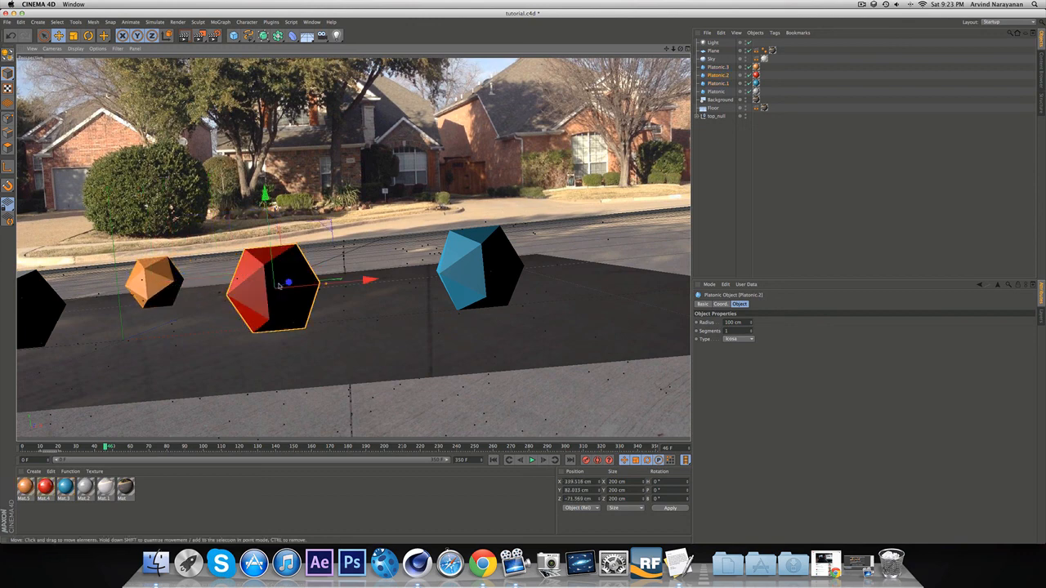
drag(285, 283, 309, 273)
Return the timeline to frame 0 and render a preview of the rearranged platonics.
drag(273, 448, 3, 445)
click(185, 35)
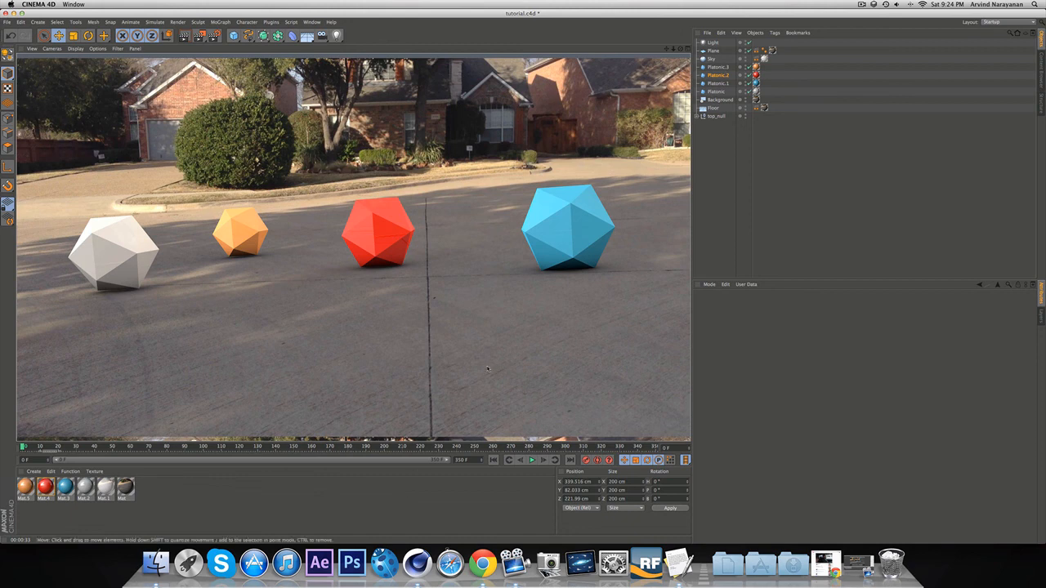
click(862, 4)
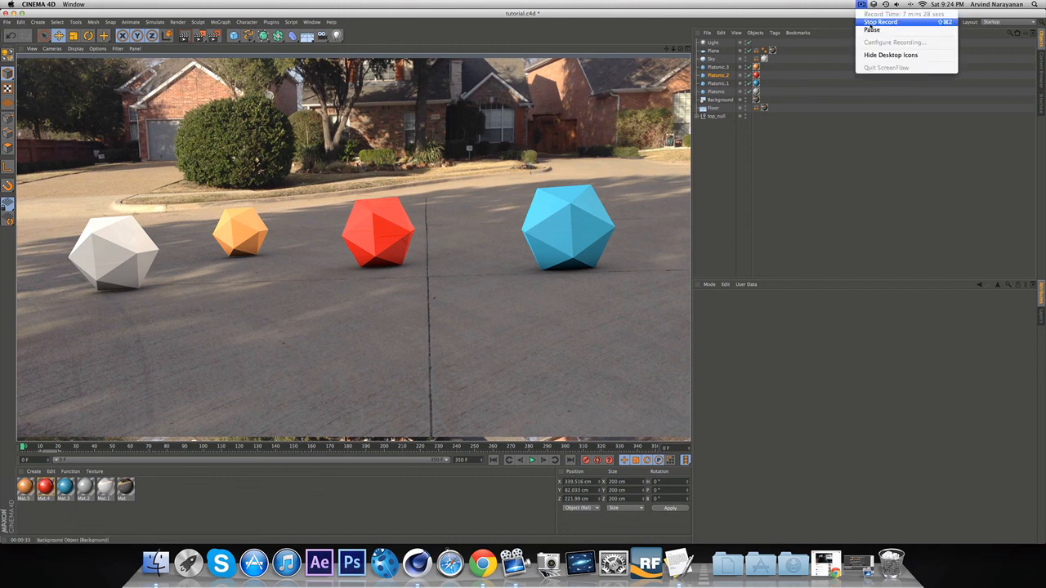